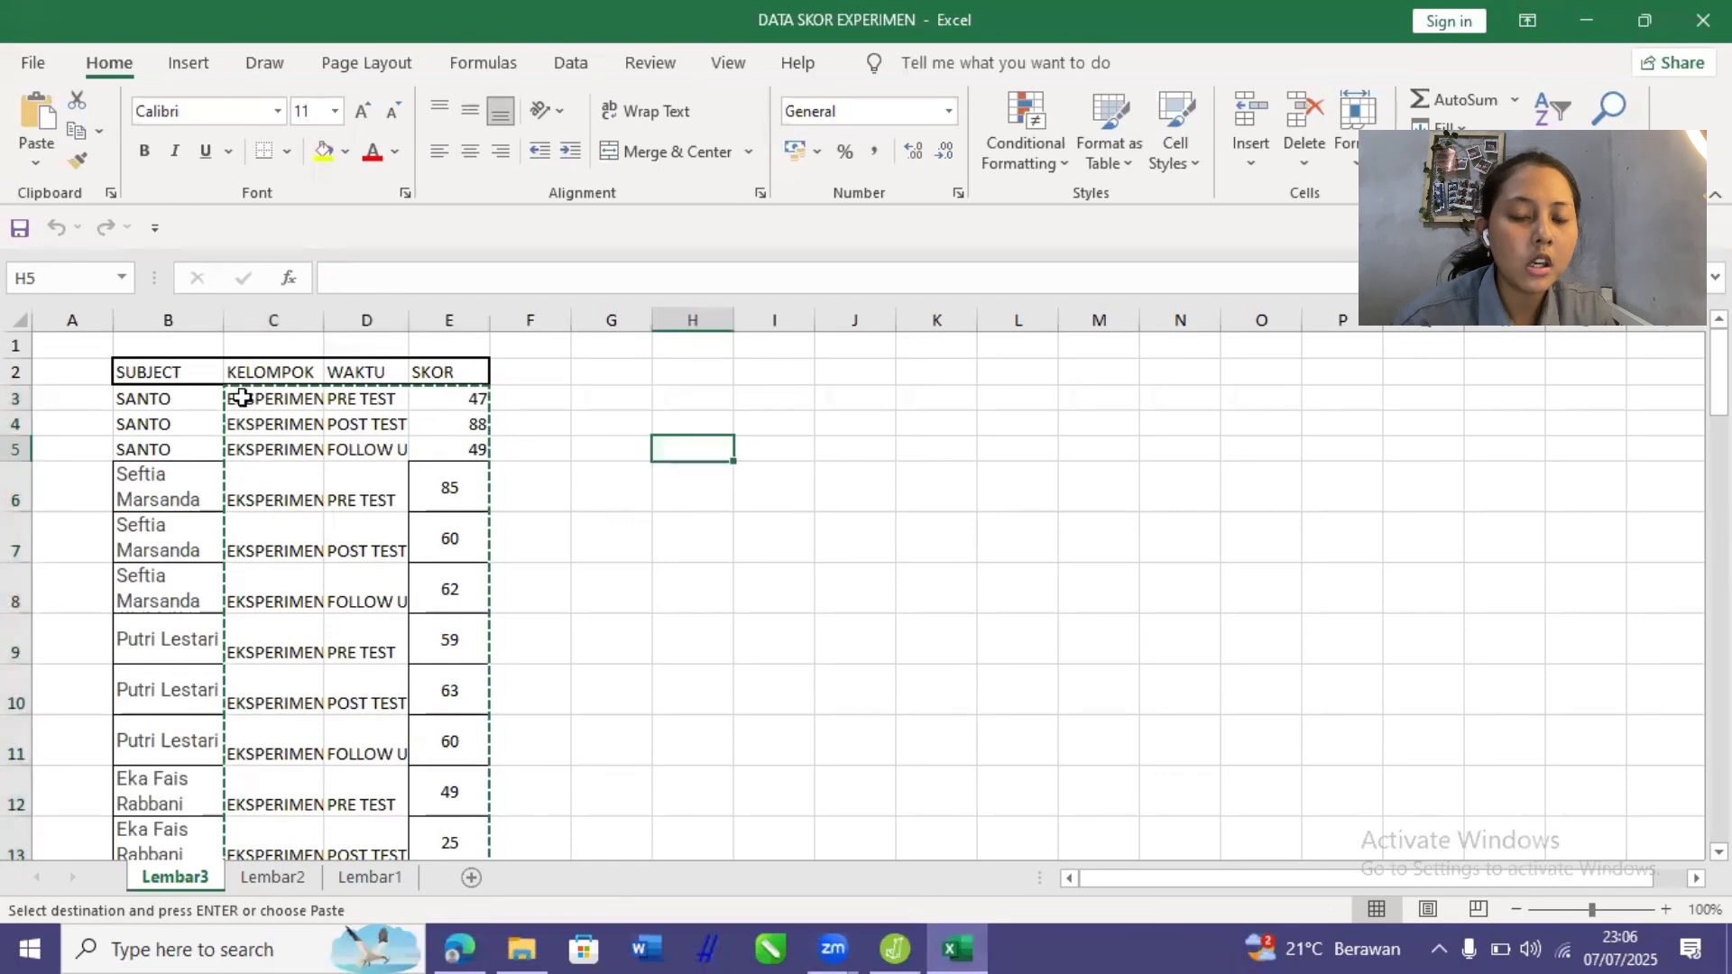
Copy the KELOMPOK, WAKTU and SKOR values of all EKSPERIMEN rows (C3:E56) on sheet Lembar3.
{"action": "scroll", "coordinate": [169, 499], "scroll_direction": "down", "scroll_amount": 2}
{"action": "scroll", "coordinate": [404, 590], "scroll_direction": "down", "scroll_amount": 9}
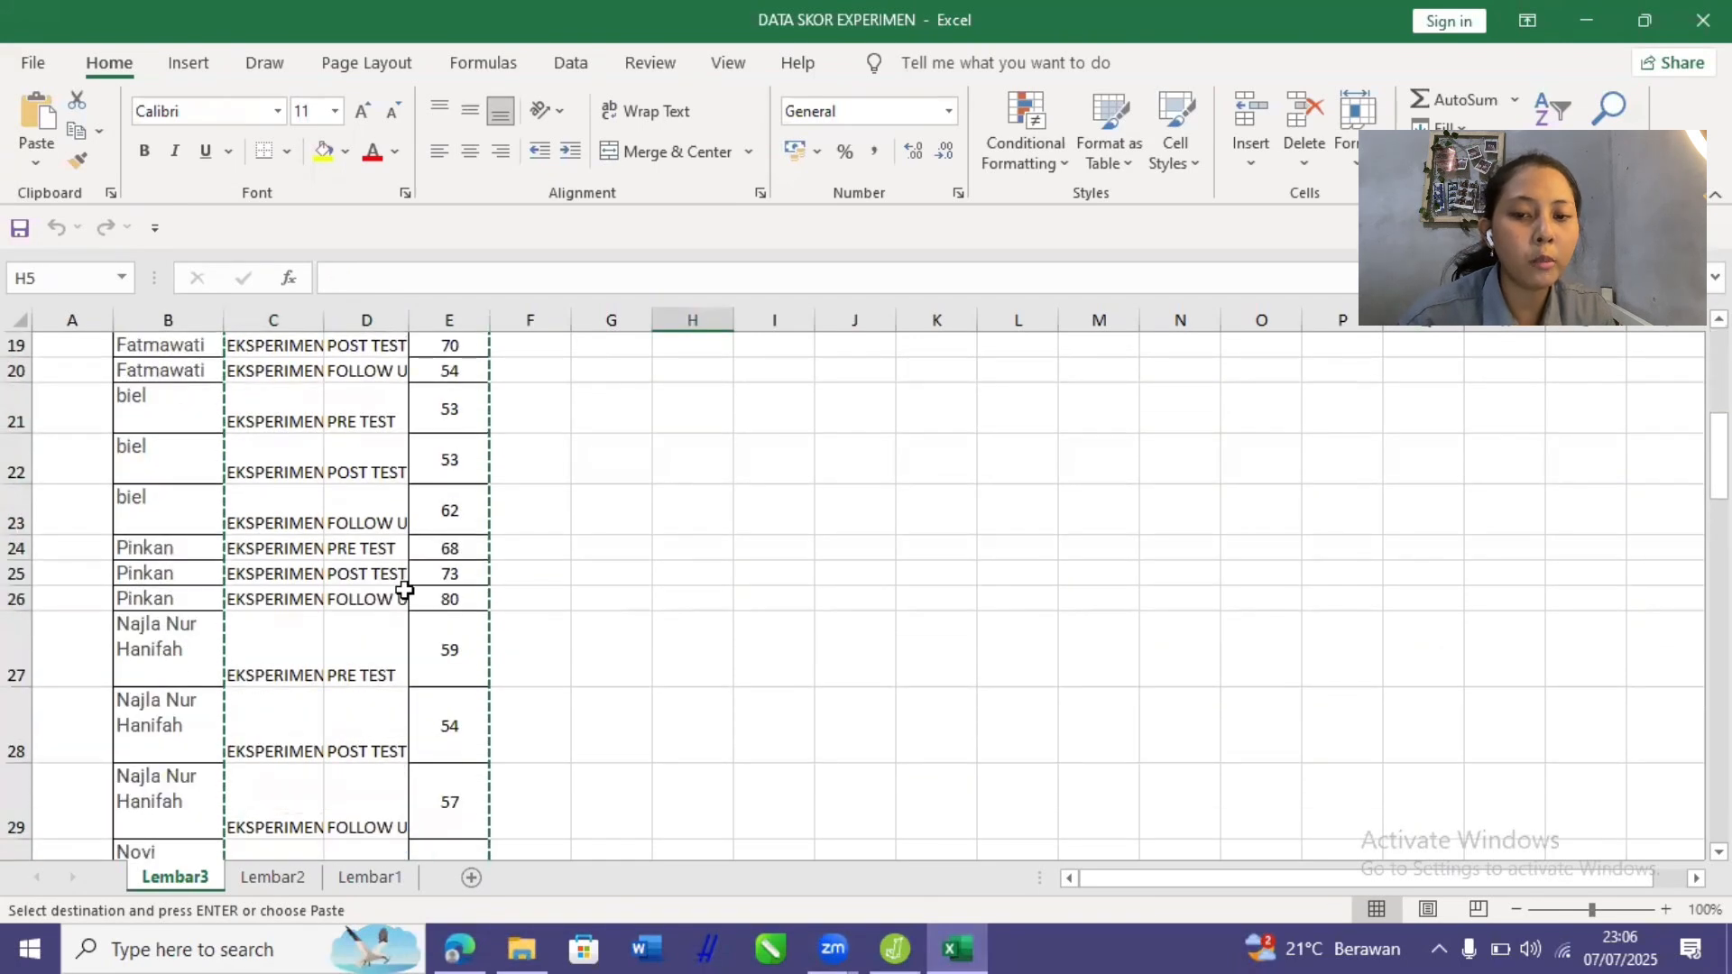
{"action": "scroll", "coordinate": [405, 590], "scroll_direction": "down", "scroll_amount": 5}
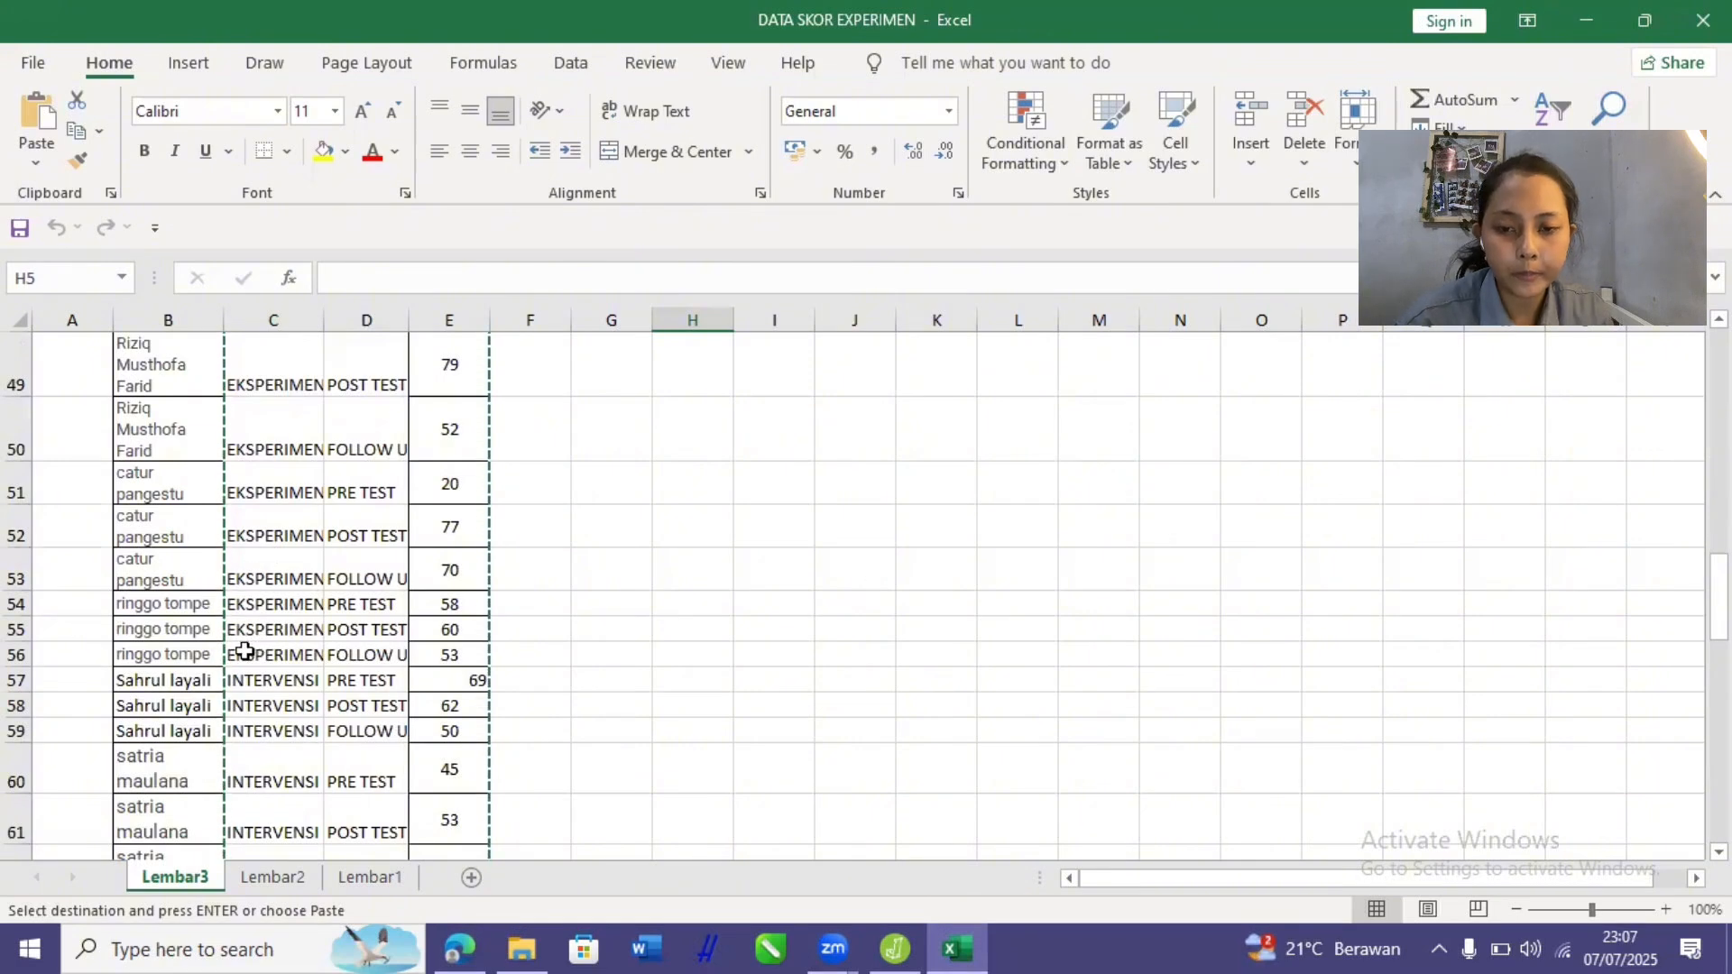
{"action": "left_click_drag", "start_coordinate": [261, 654], "coordinate": [448, 656]}
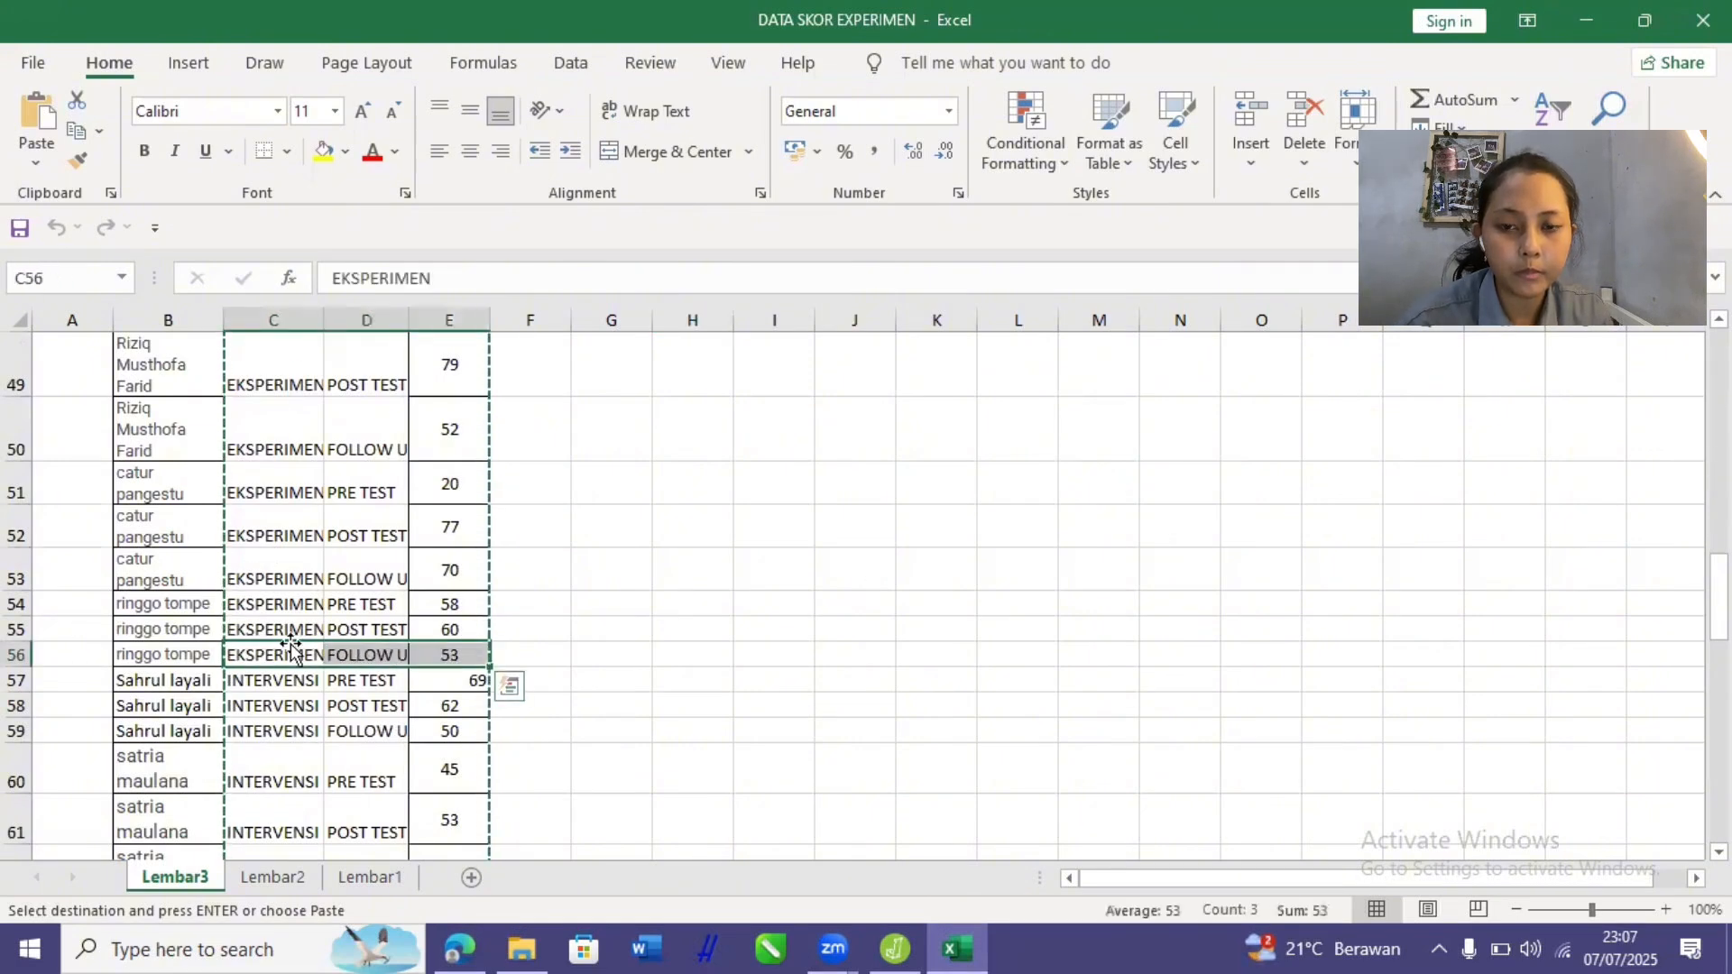
{"action": "left_click_drag", "start_coordinate": [250, 646], "coordinate": [433, 400]}
{"action": "left_click", "coordinate": [661, 653]}
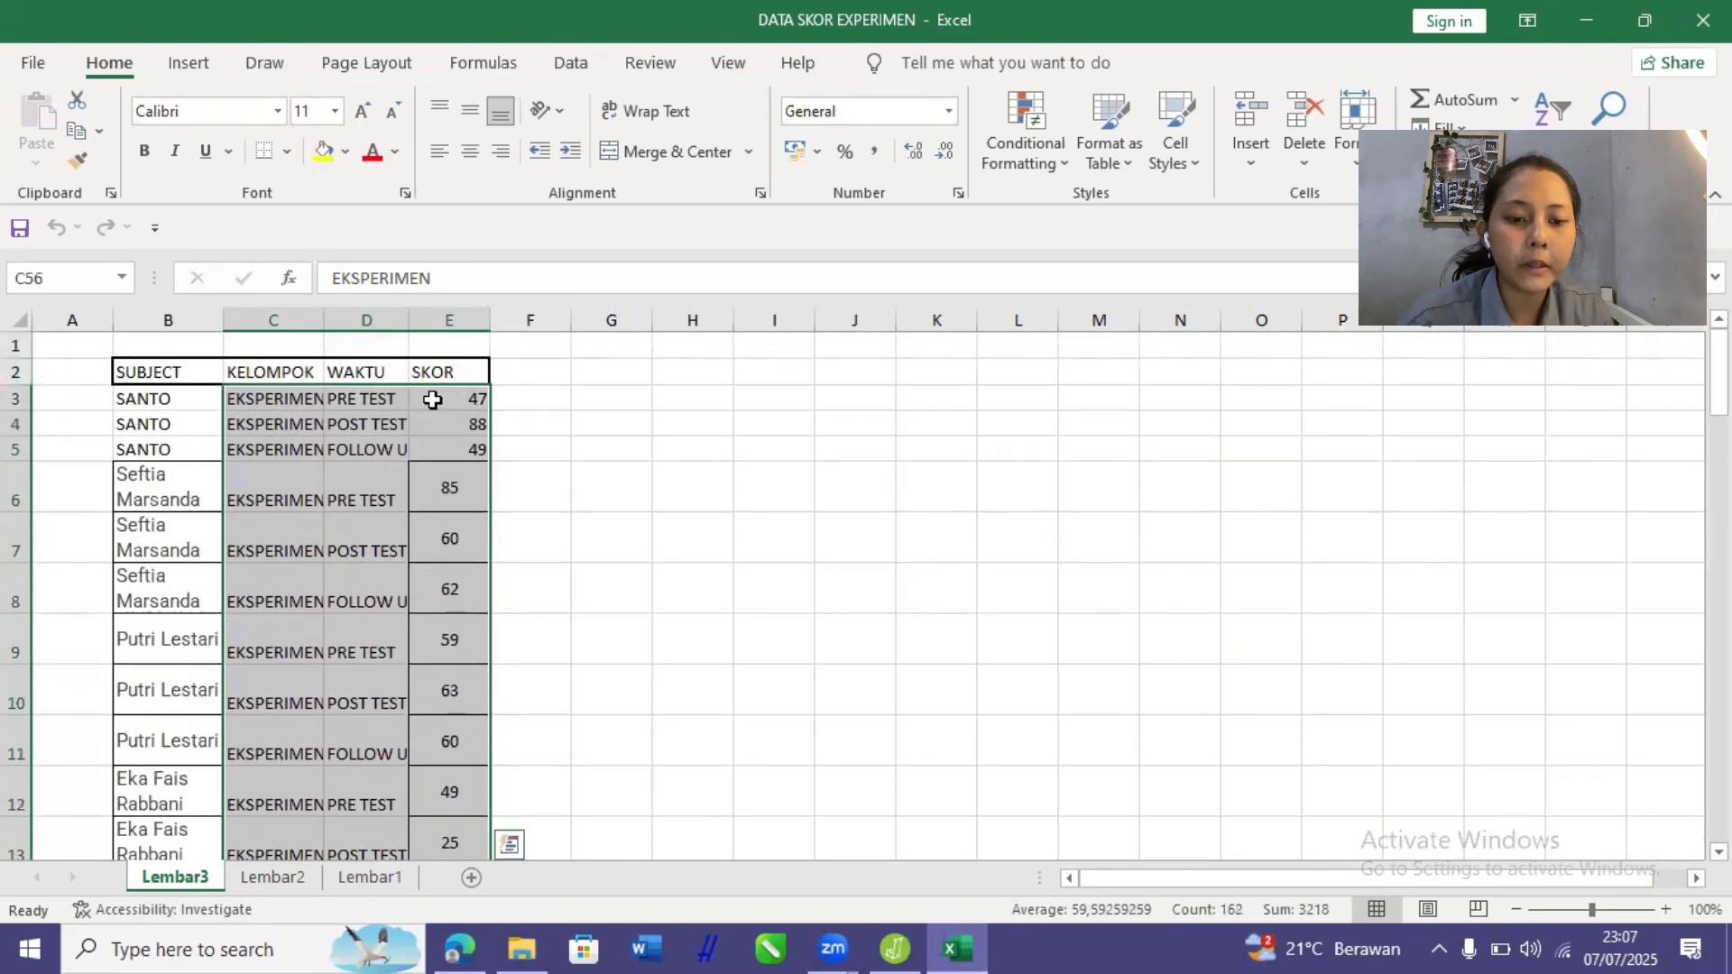
{"action": "key", "text": "ctrl+c"}
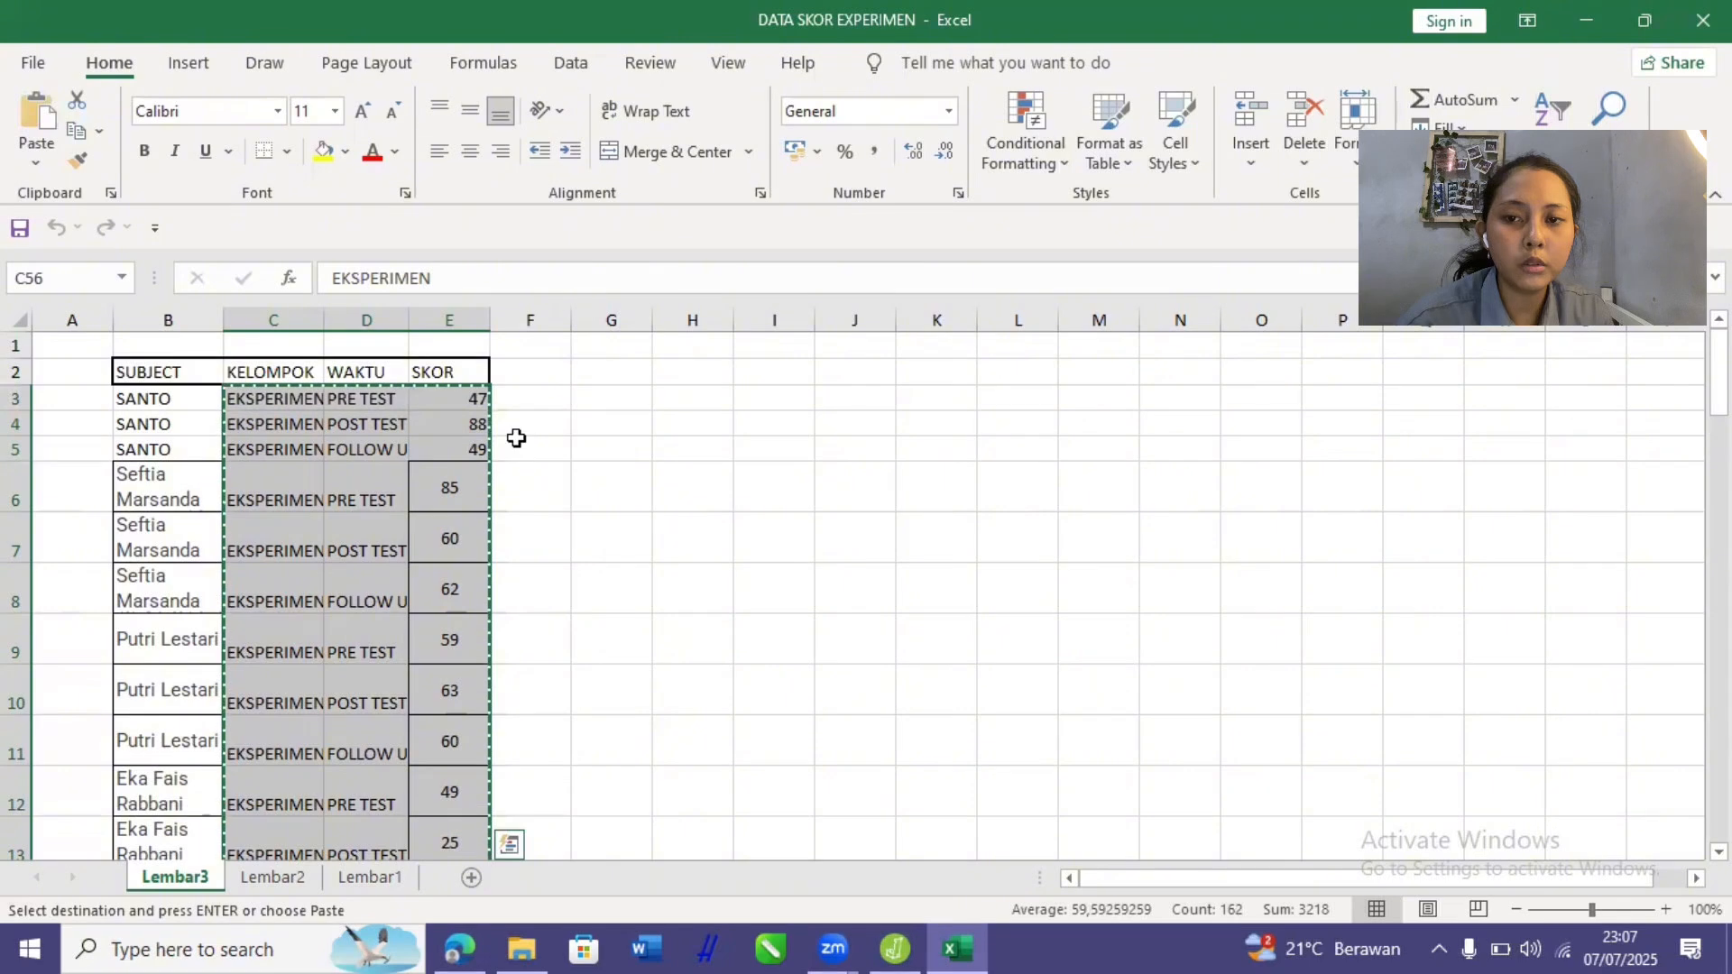
Switch to JASP and paste the copied experiment data starting at row 1 of the Kelompok column.
{"action": "left_click", "coordinate": [895, 949]}
{"action": "left_click", "coordinate": [106, 209]}
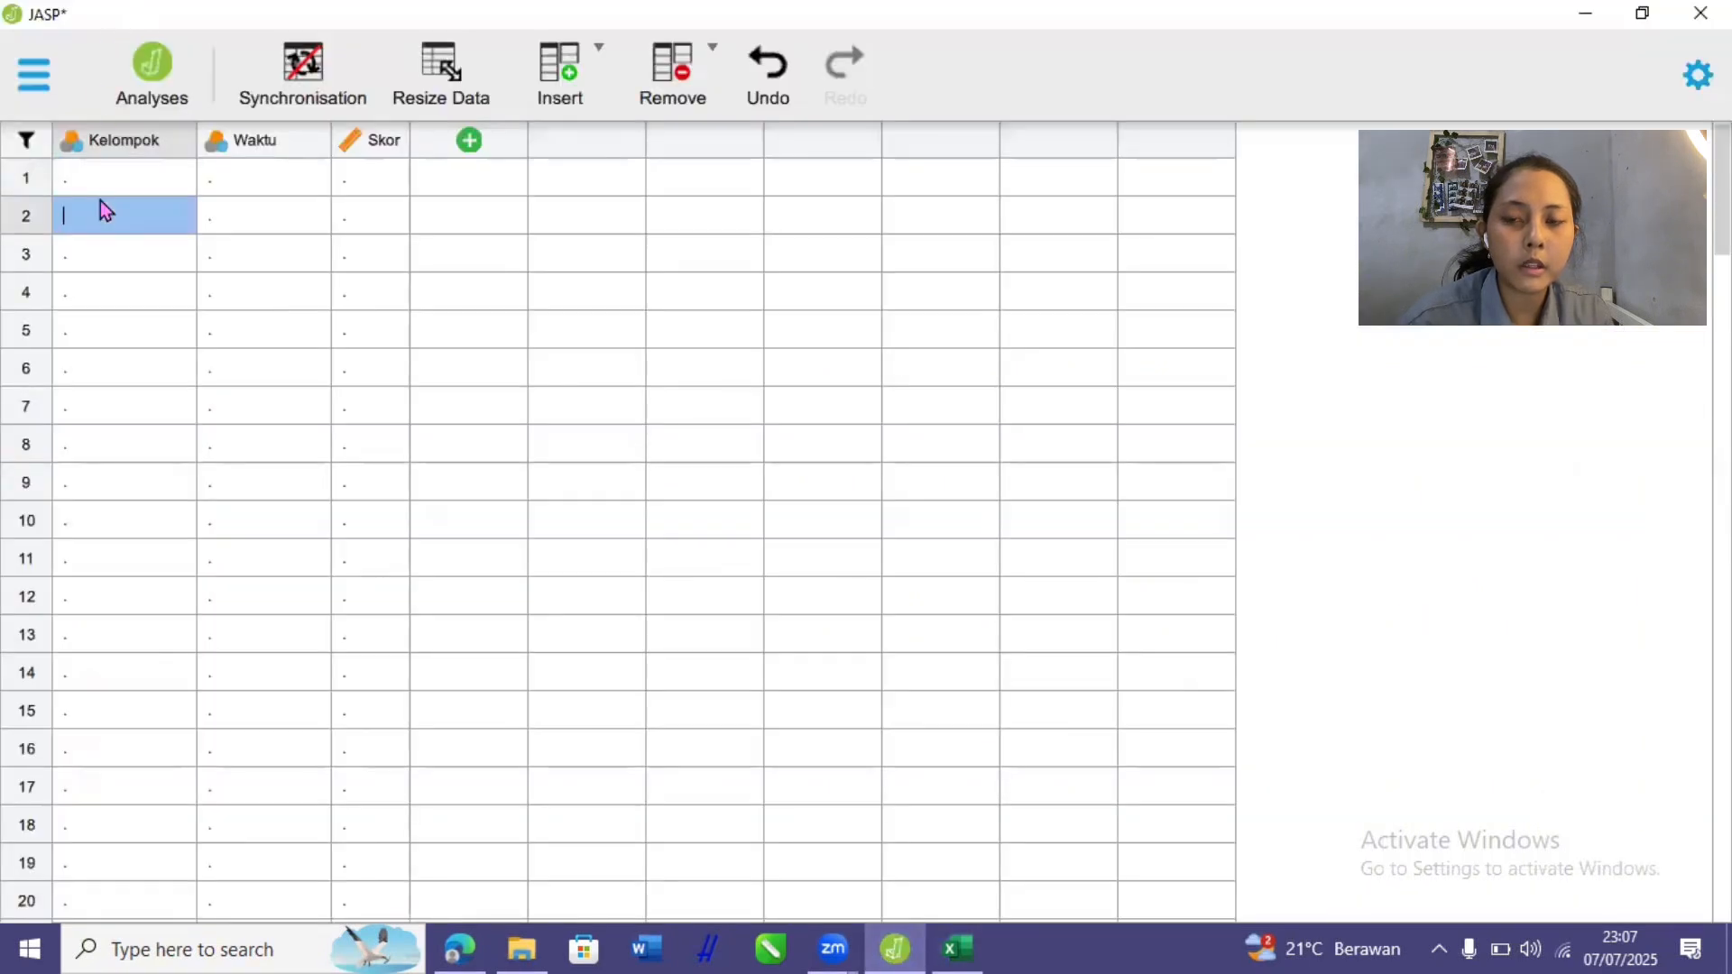
{"action": "key", "text": "ctrl+v"}
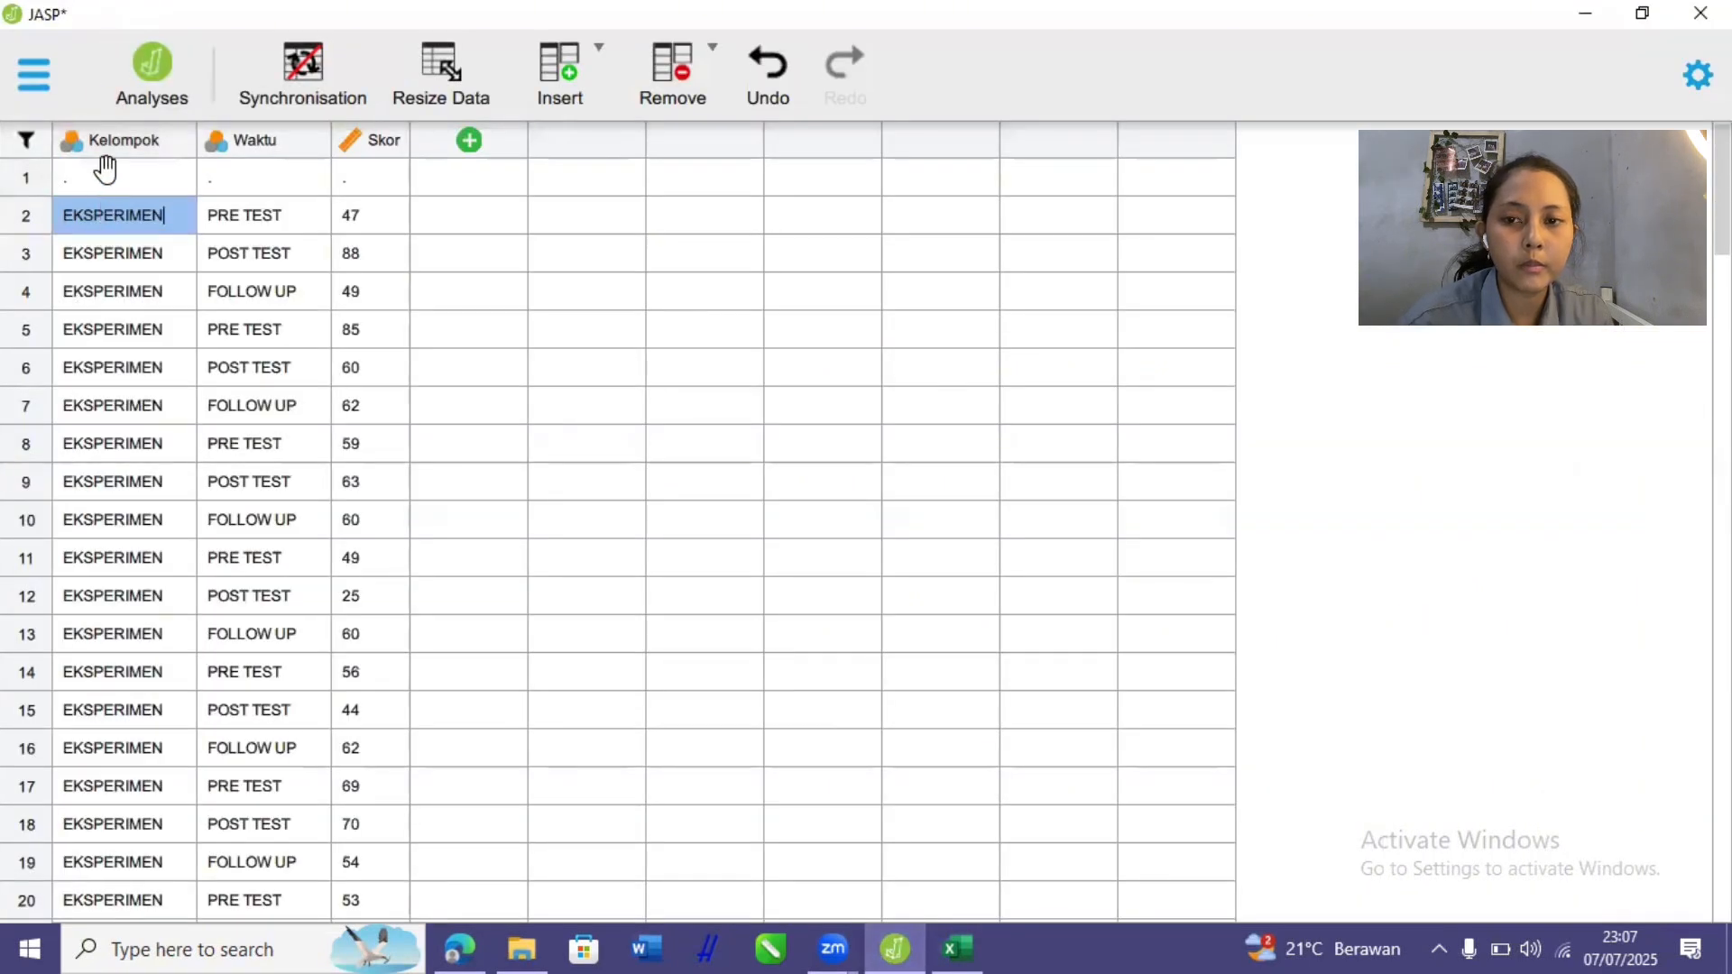
{"action": "key", "text": "ctrl+z"}
{"action": "left_click", "coordinate": [121, 180]}
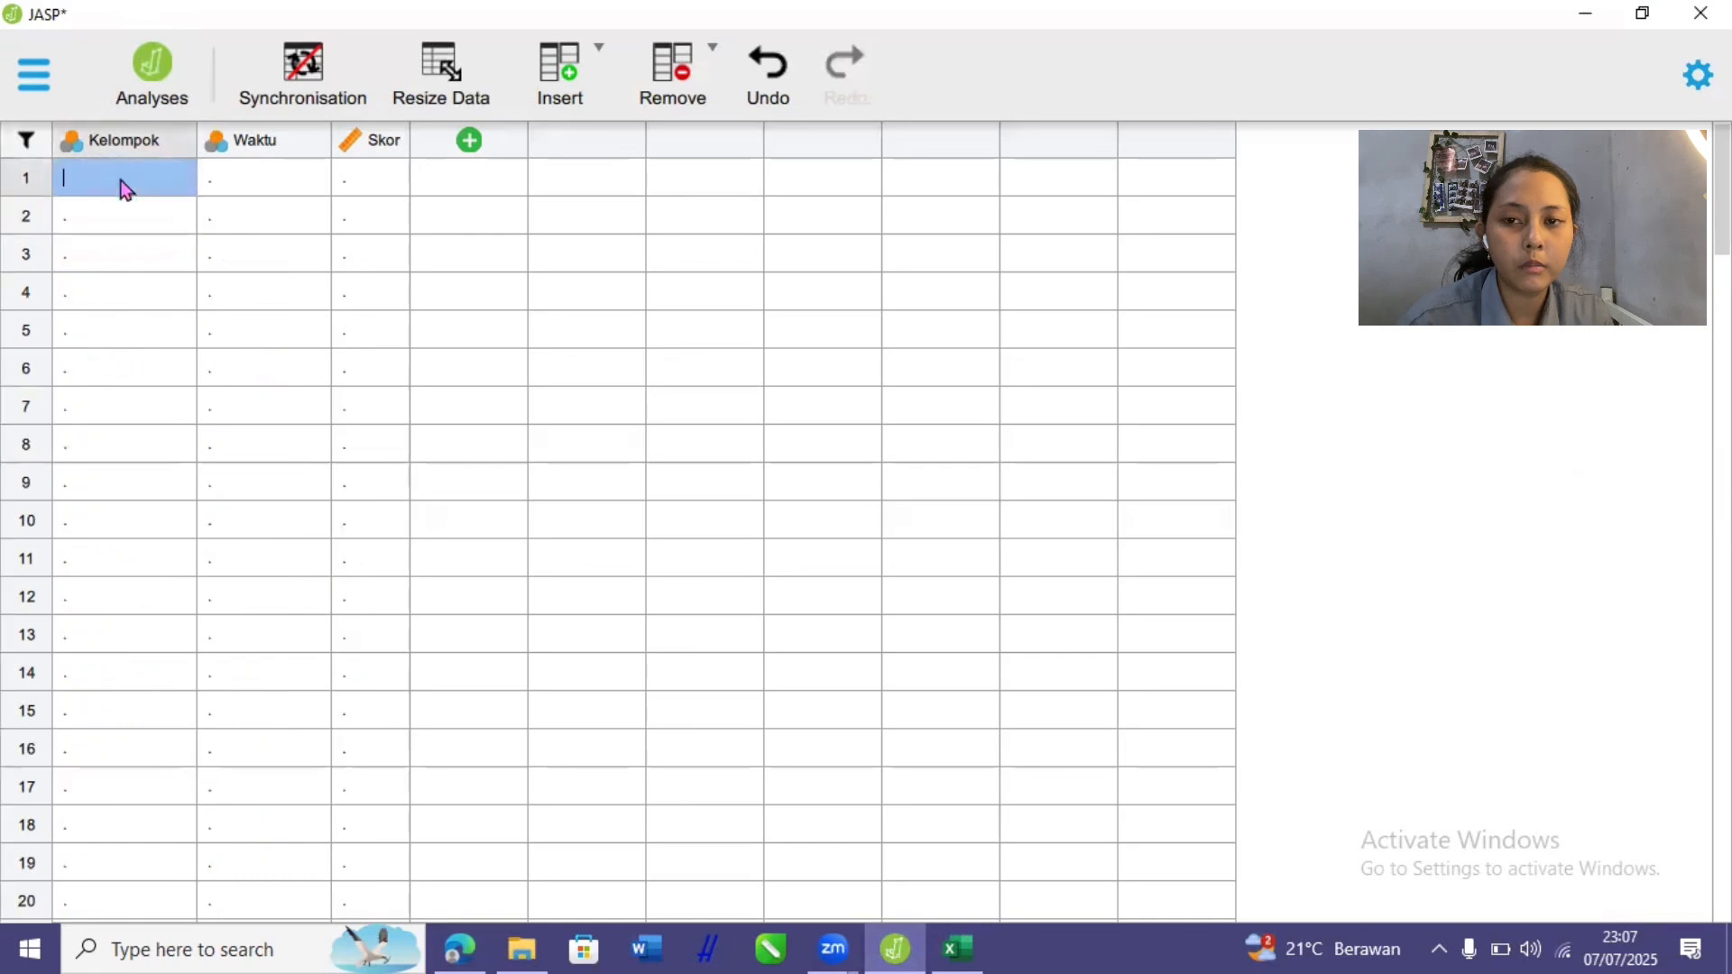
{"action": "key", "text": "ctrl+v"}
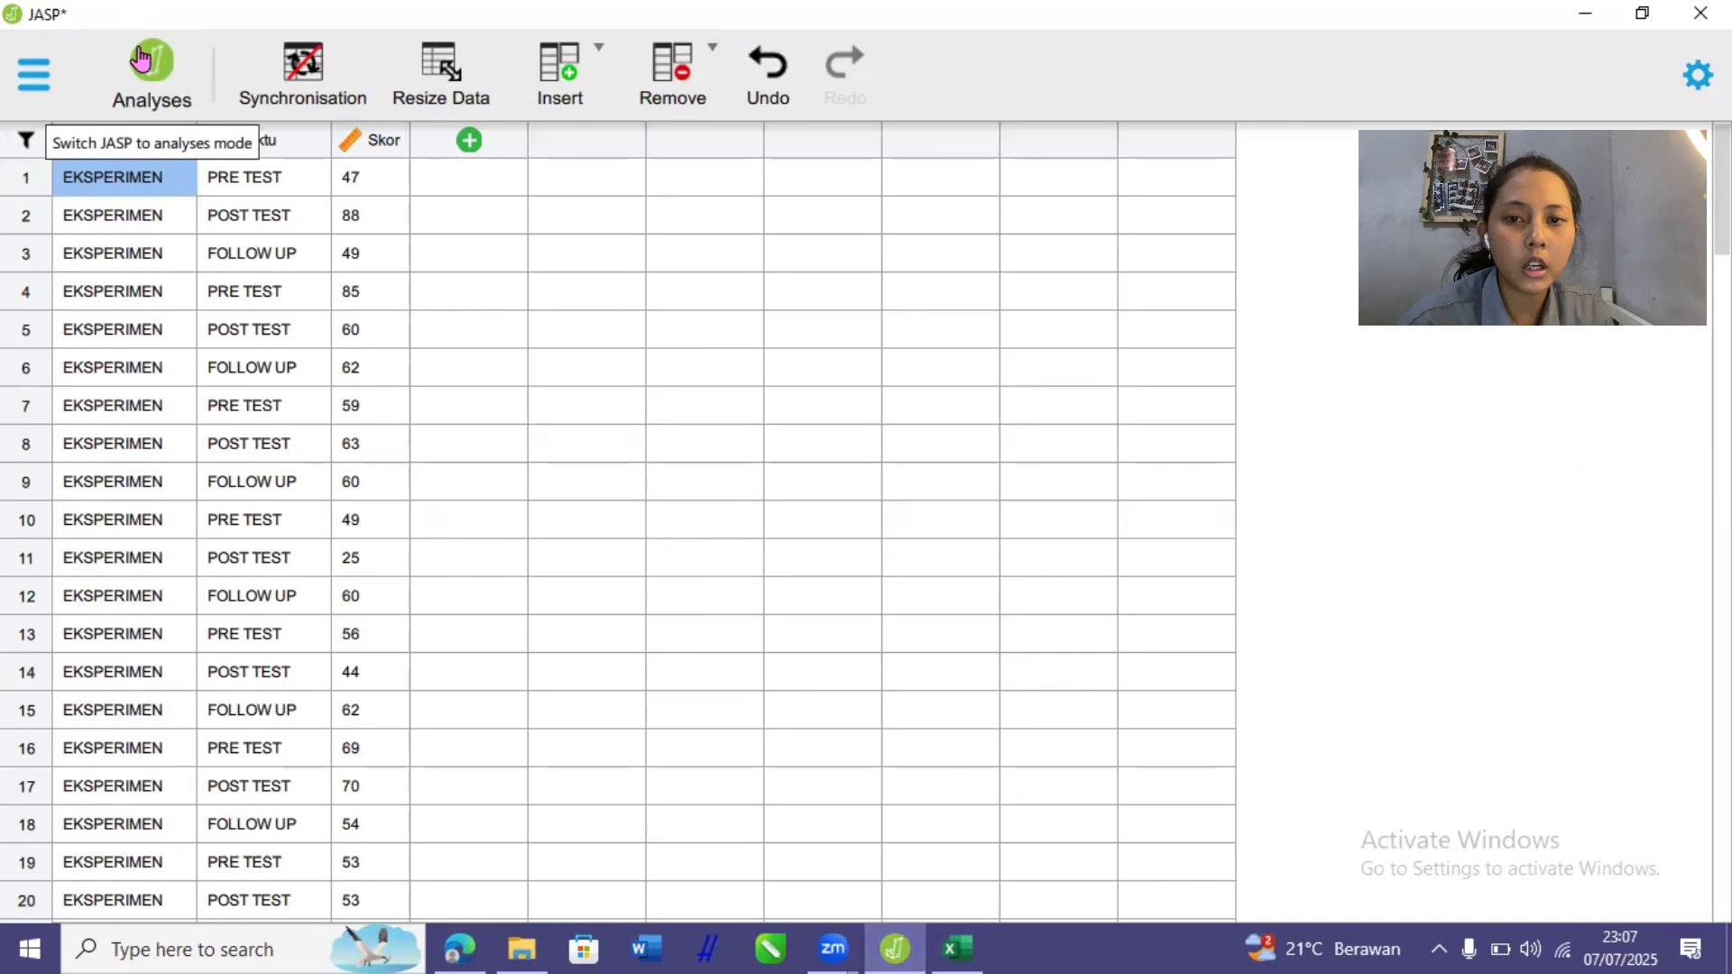
Return to the analyses and remove Skor and Waktu from the ANOVA's dependent variable and fixed factors.
{"action": "left_click", "coordinate": [142, 60]}
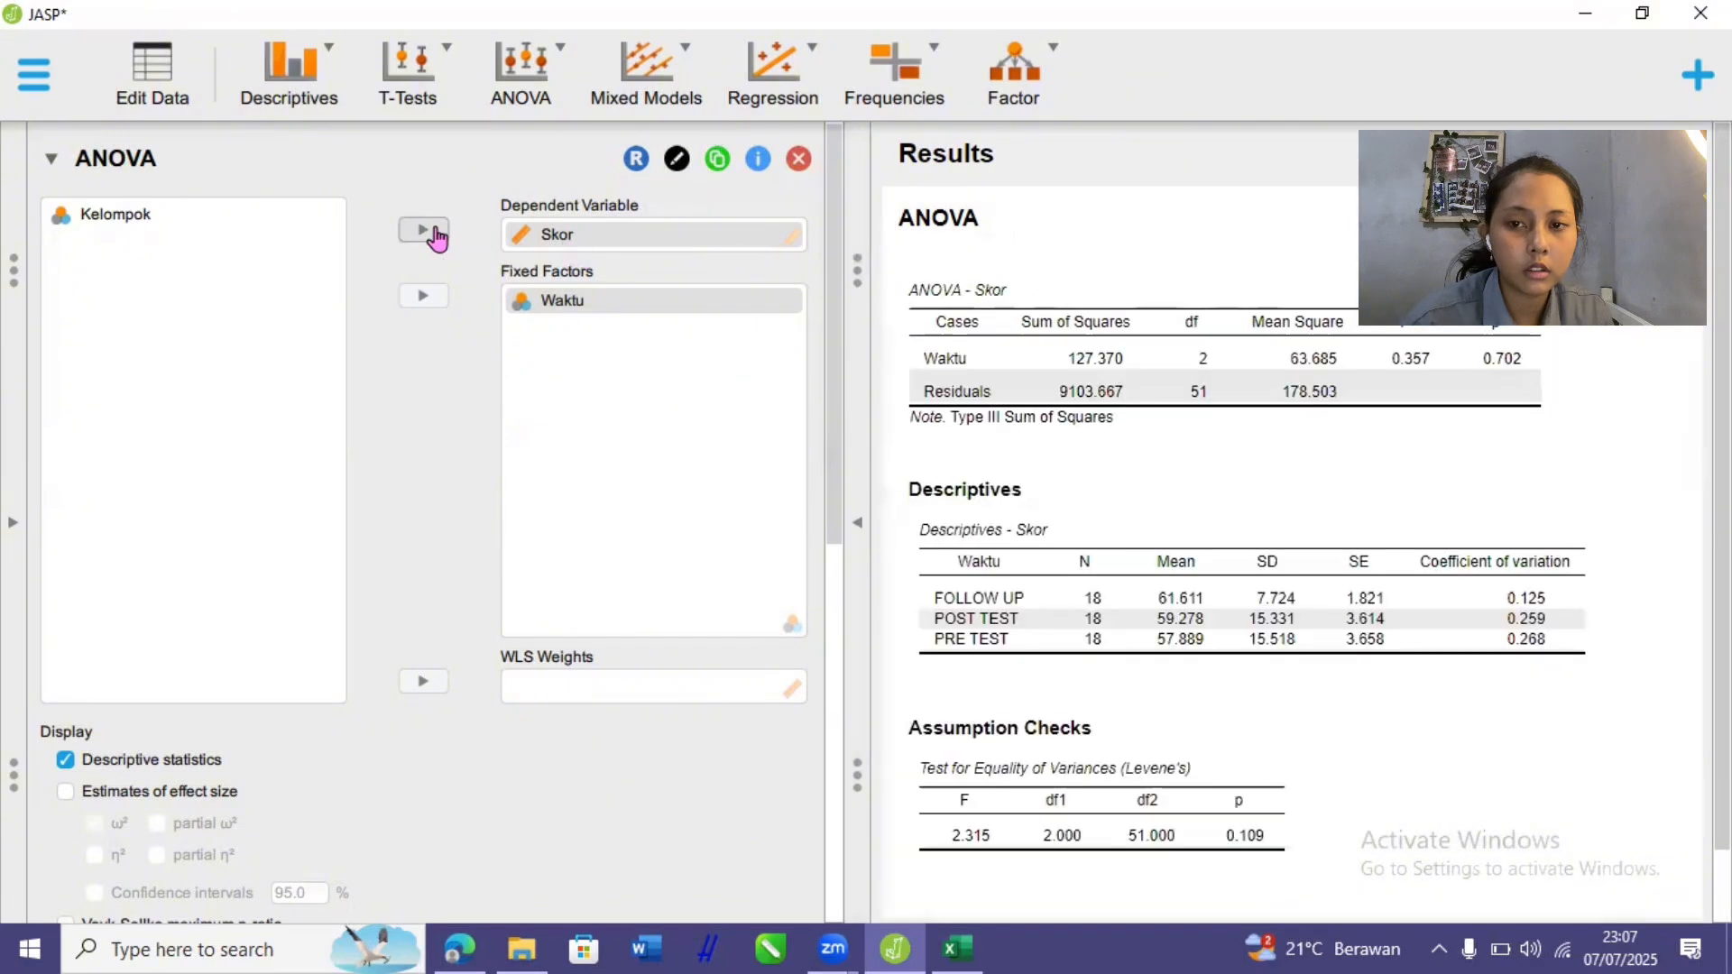
{"action": "double_click", "coordinate": [548, 238]}
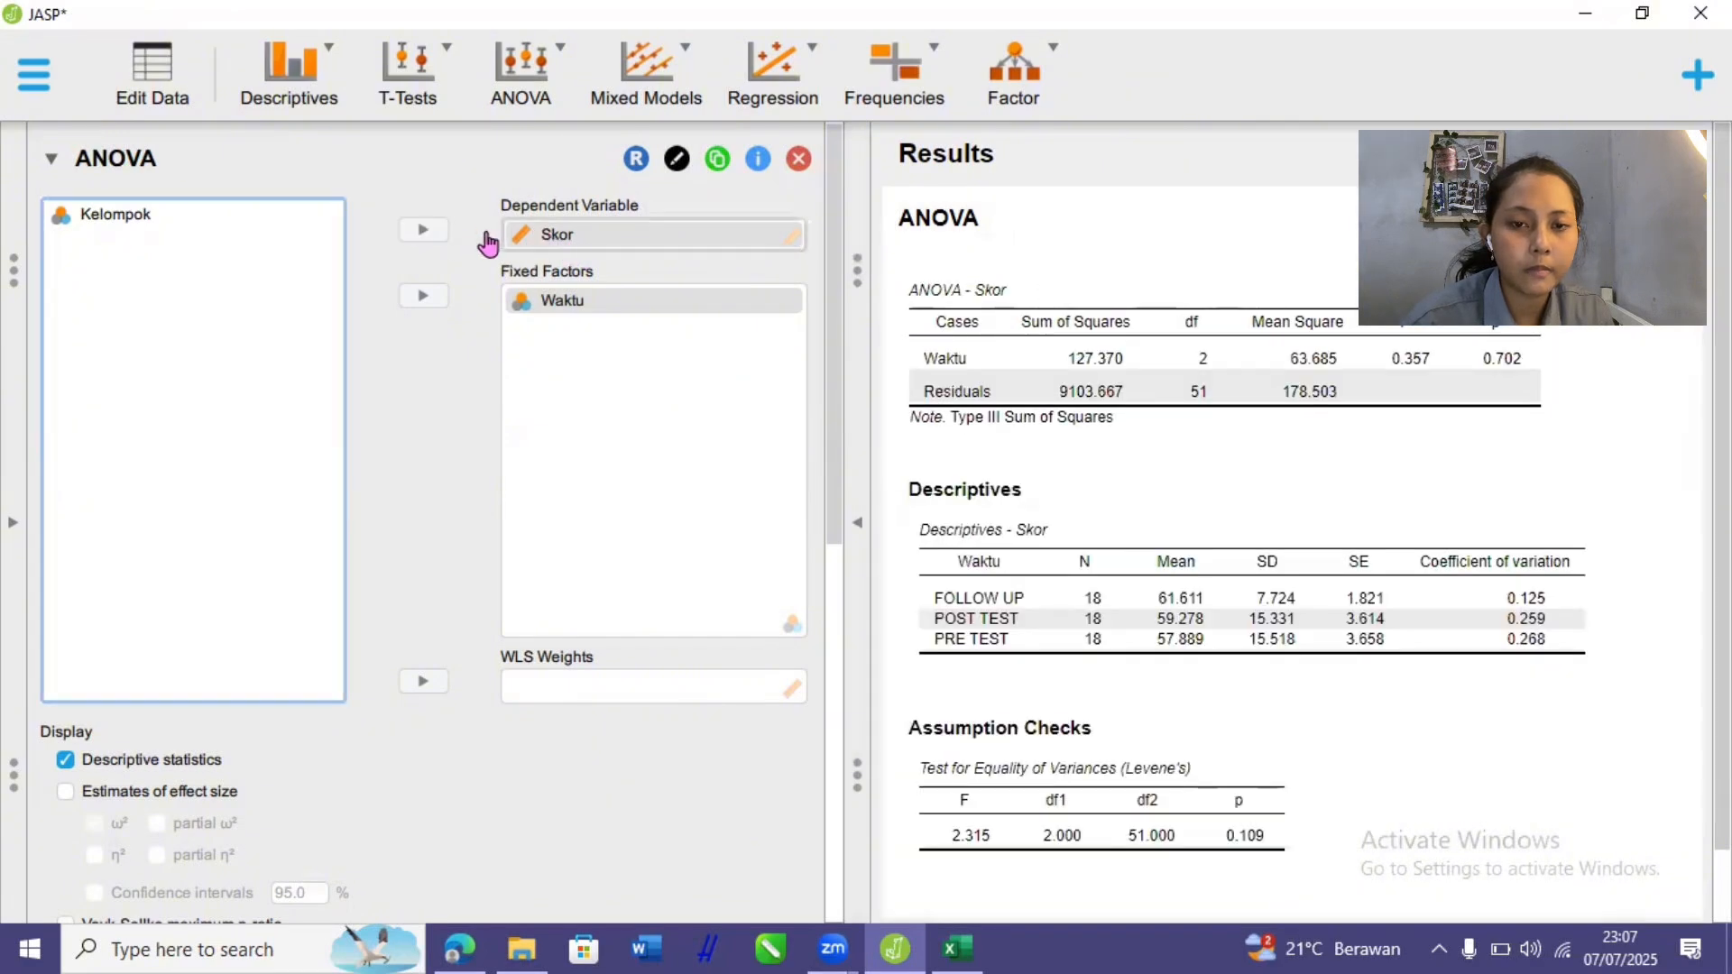
{"action": "left_click", "coordinate": [564, 236]}
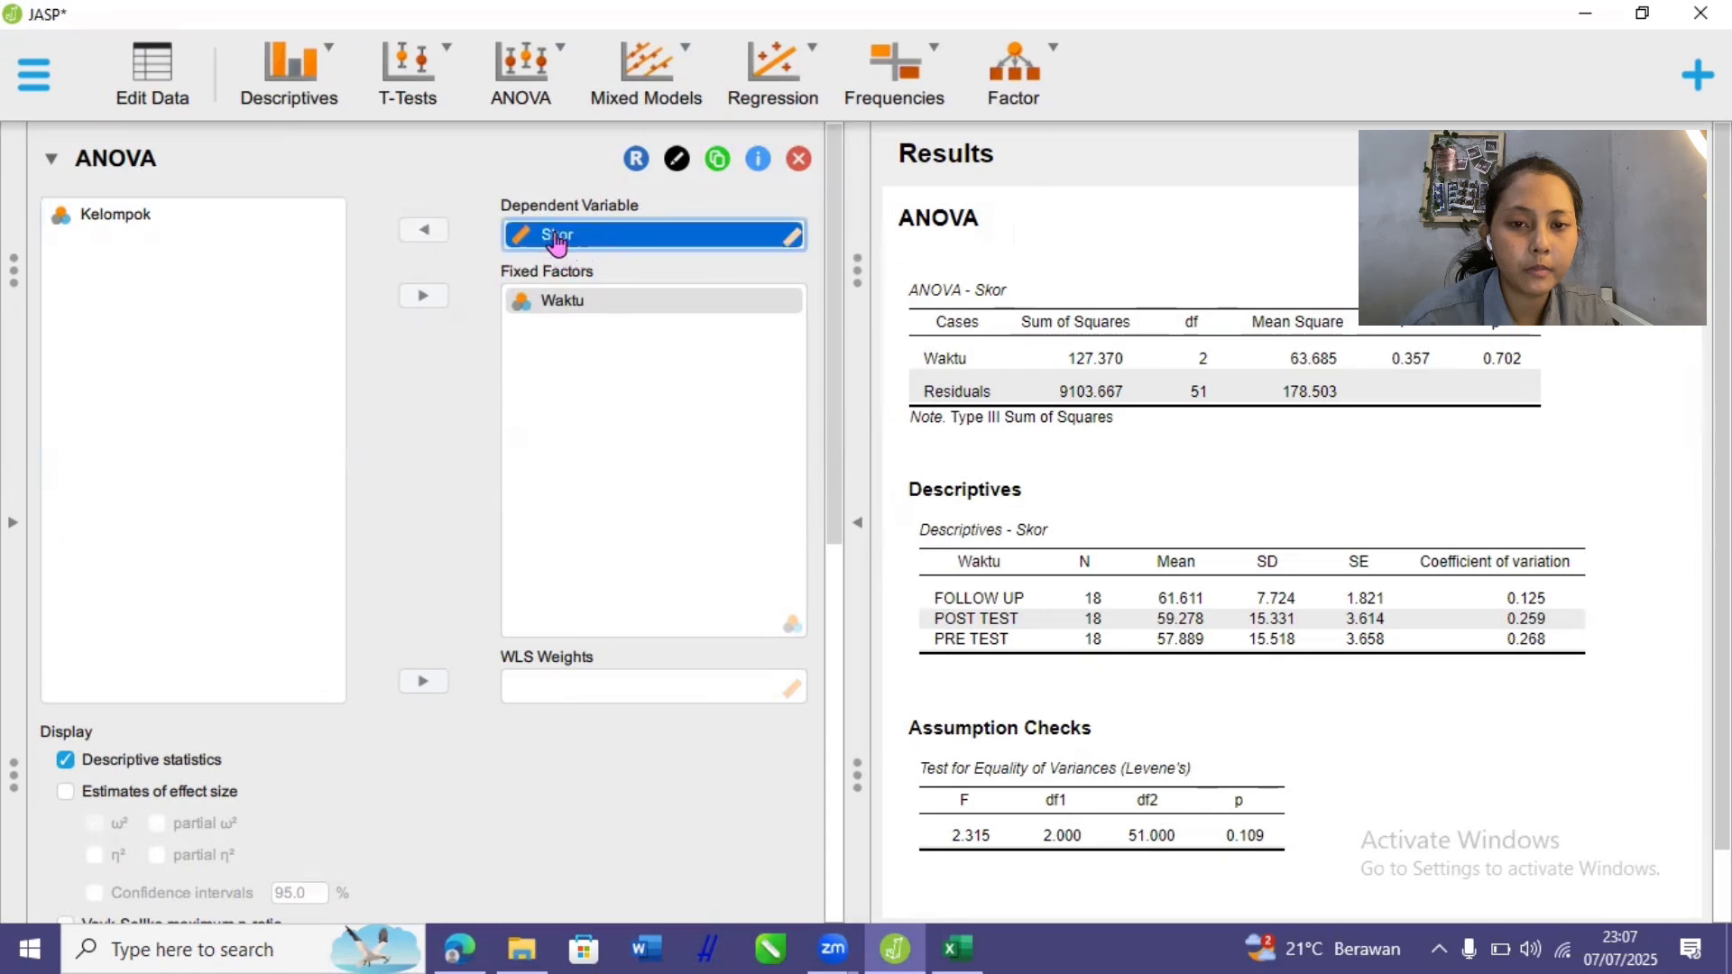
{"action": "left_click", "coordinate": [447, 233]}
{"action": "left_click", "coordinate": [423, 296]}
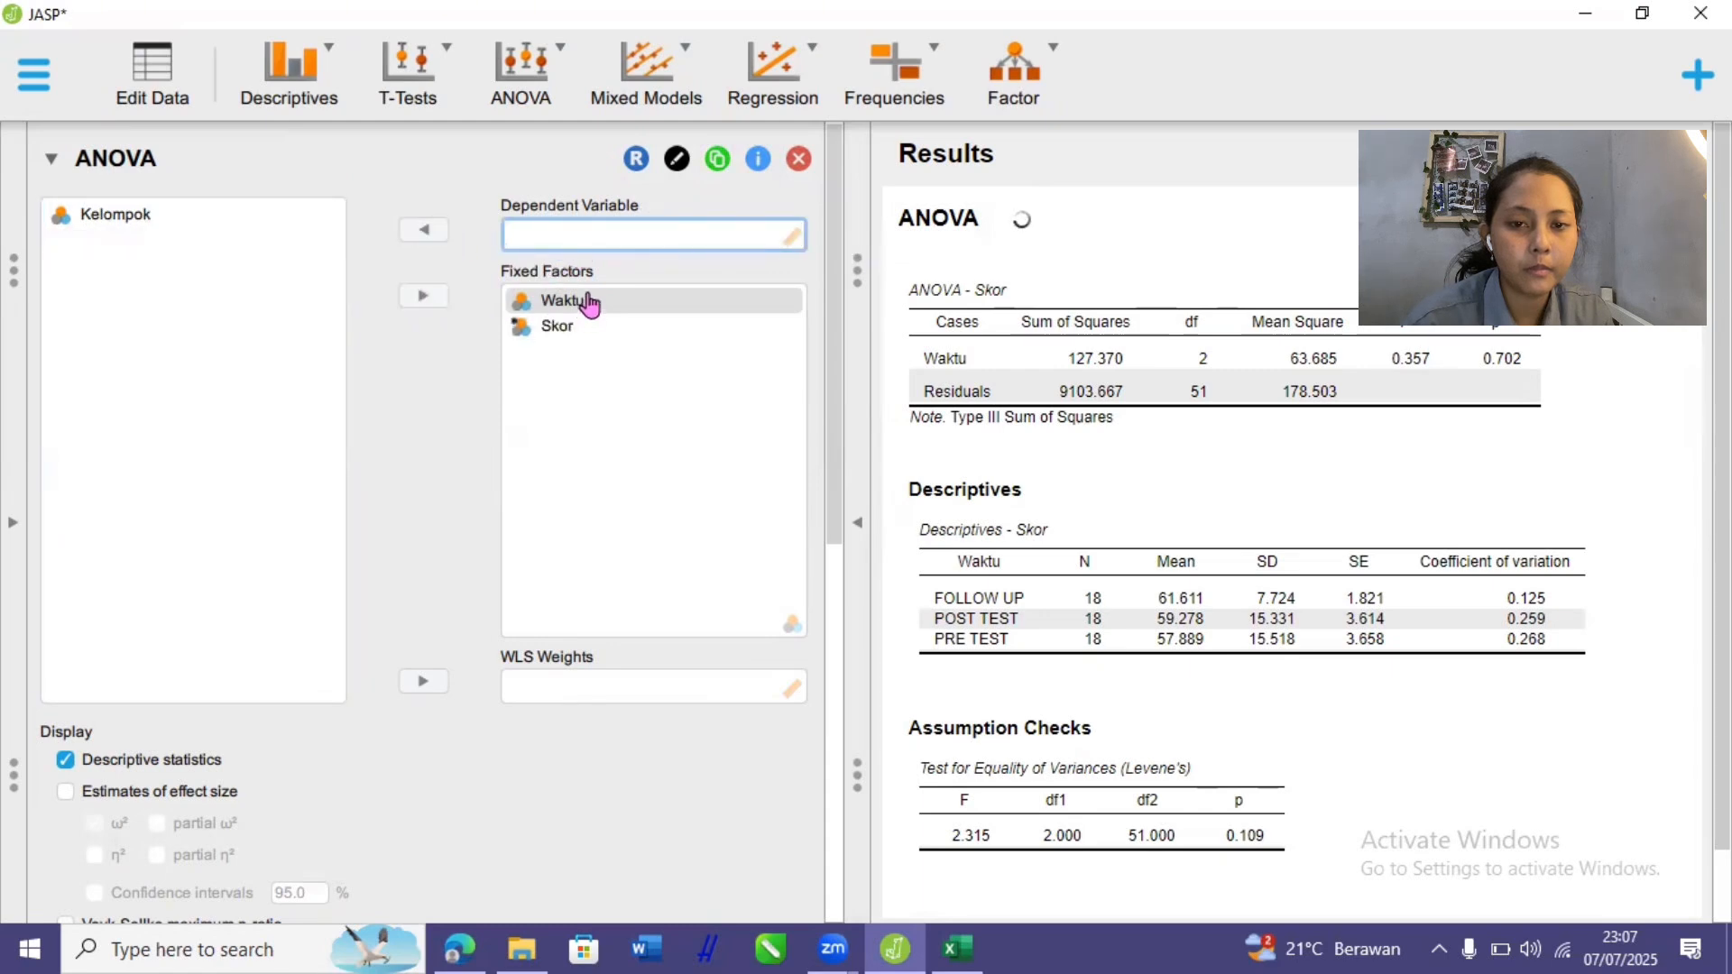
{"action": "left_click", "coordinate": [588, 305]}
{"action": "left_click", "coordinate": [424, 302]}
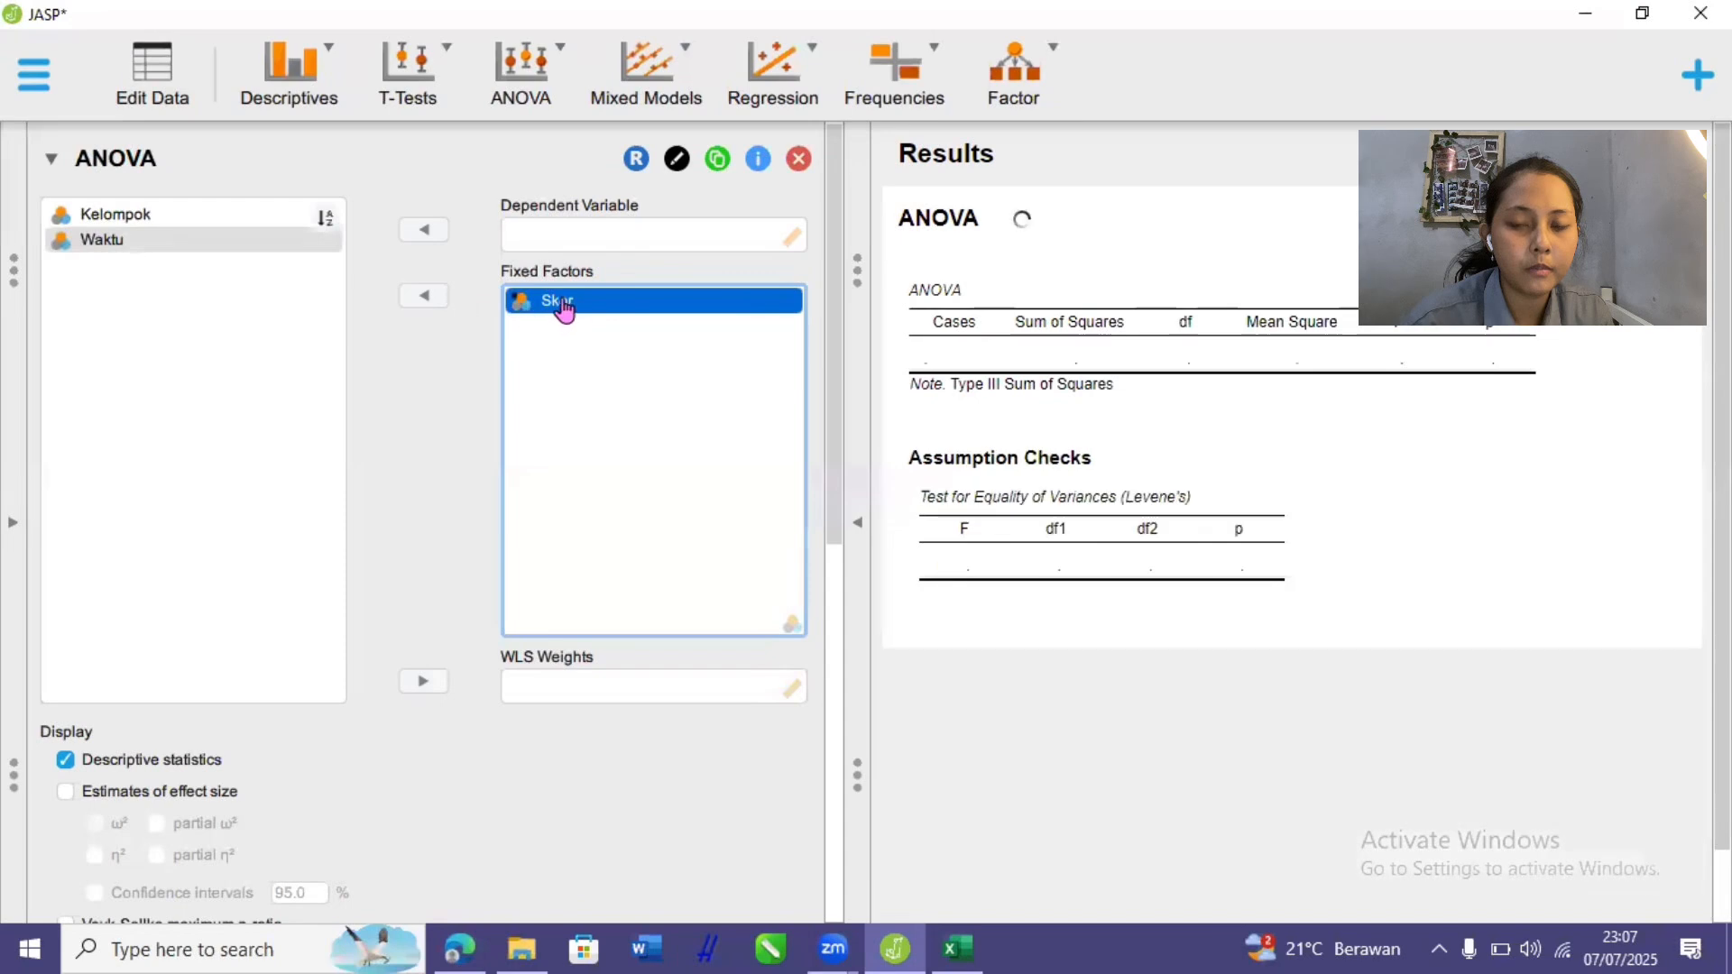
{"action": "left_click", "coordinate": [439, 303]}
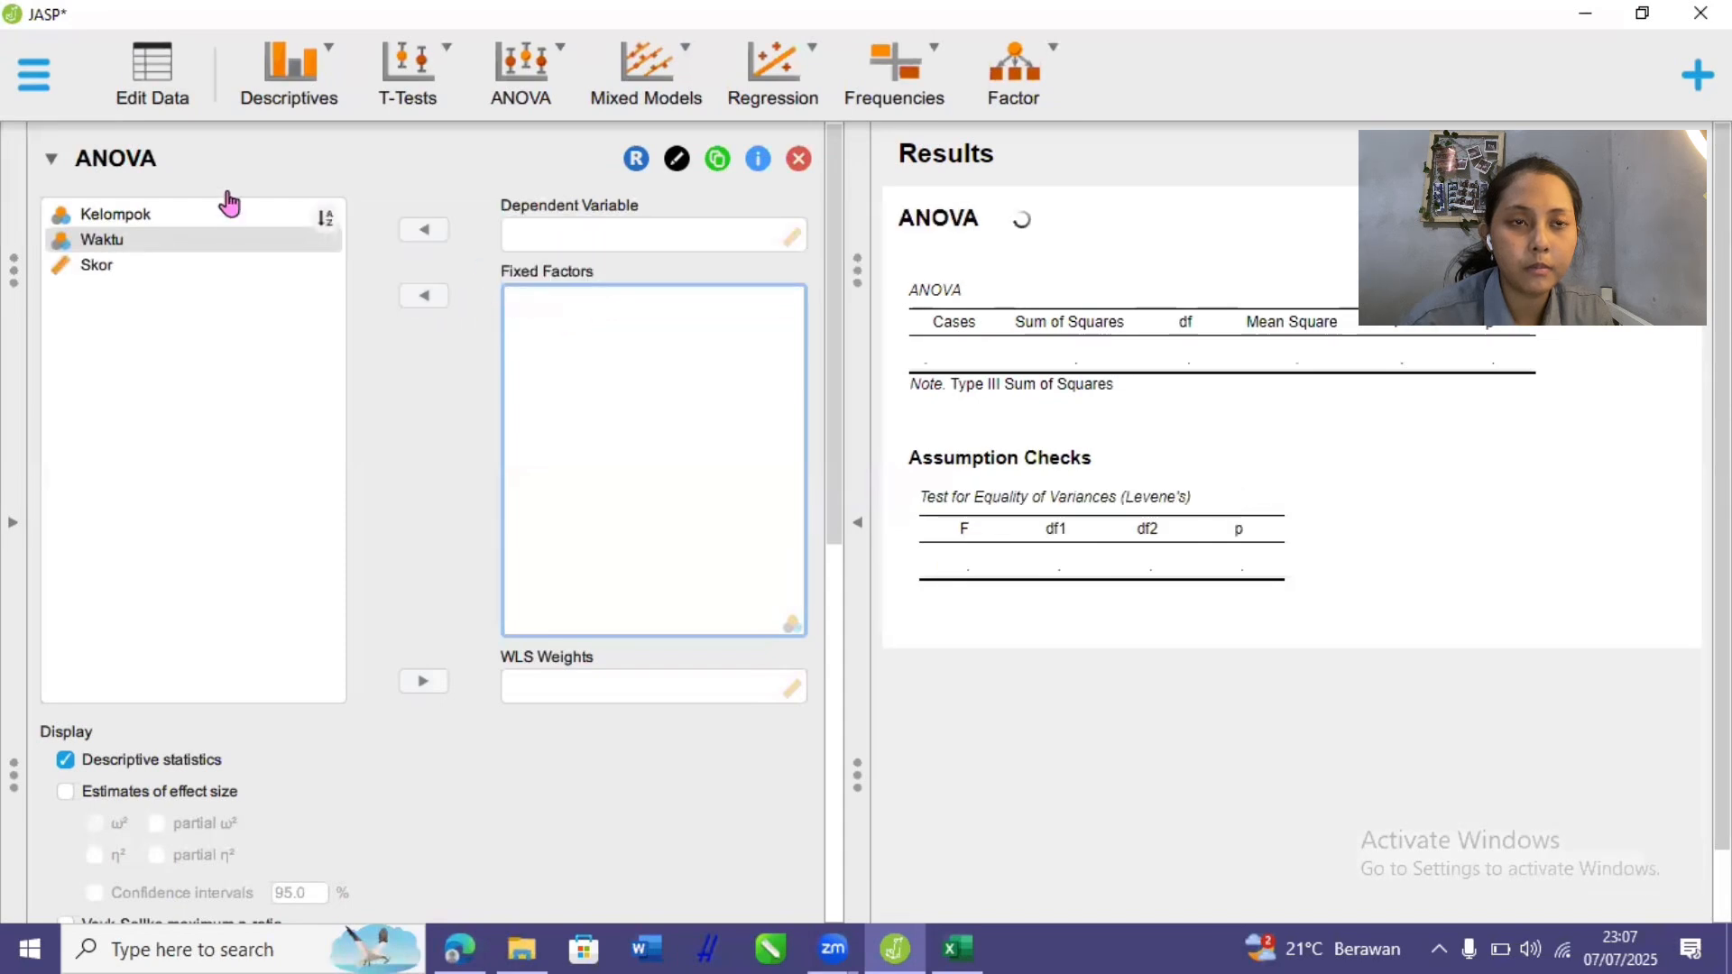
Try Kelompok and Waktu as the ANOVA's dependent variable, returning each to the variable list.
{"action": "left_click", "coordinate": [135, 214]}
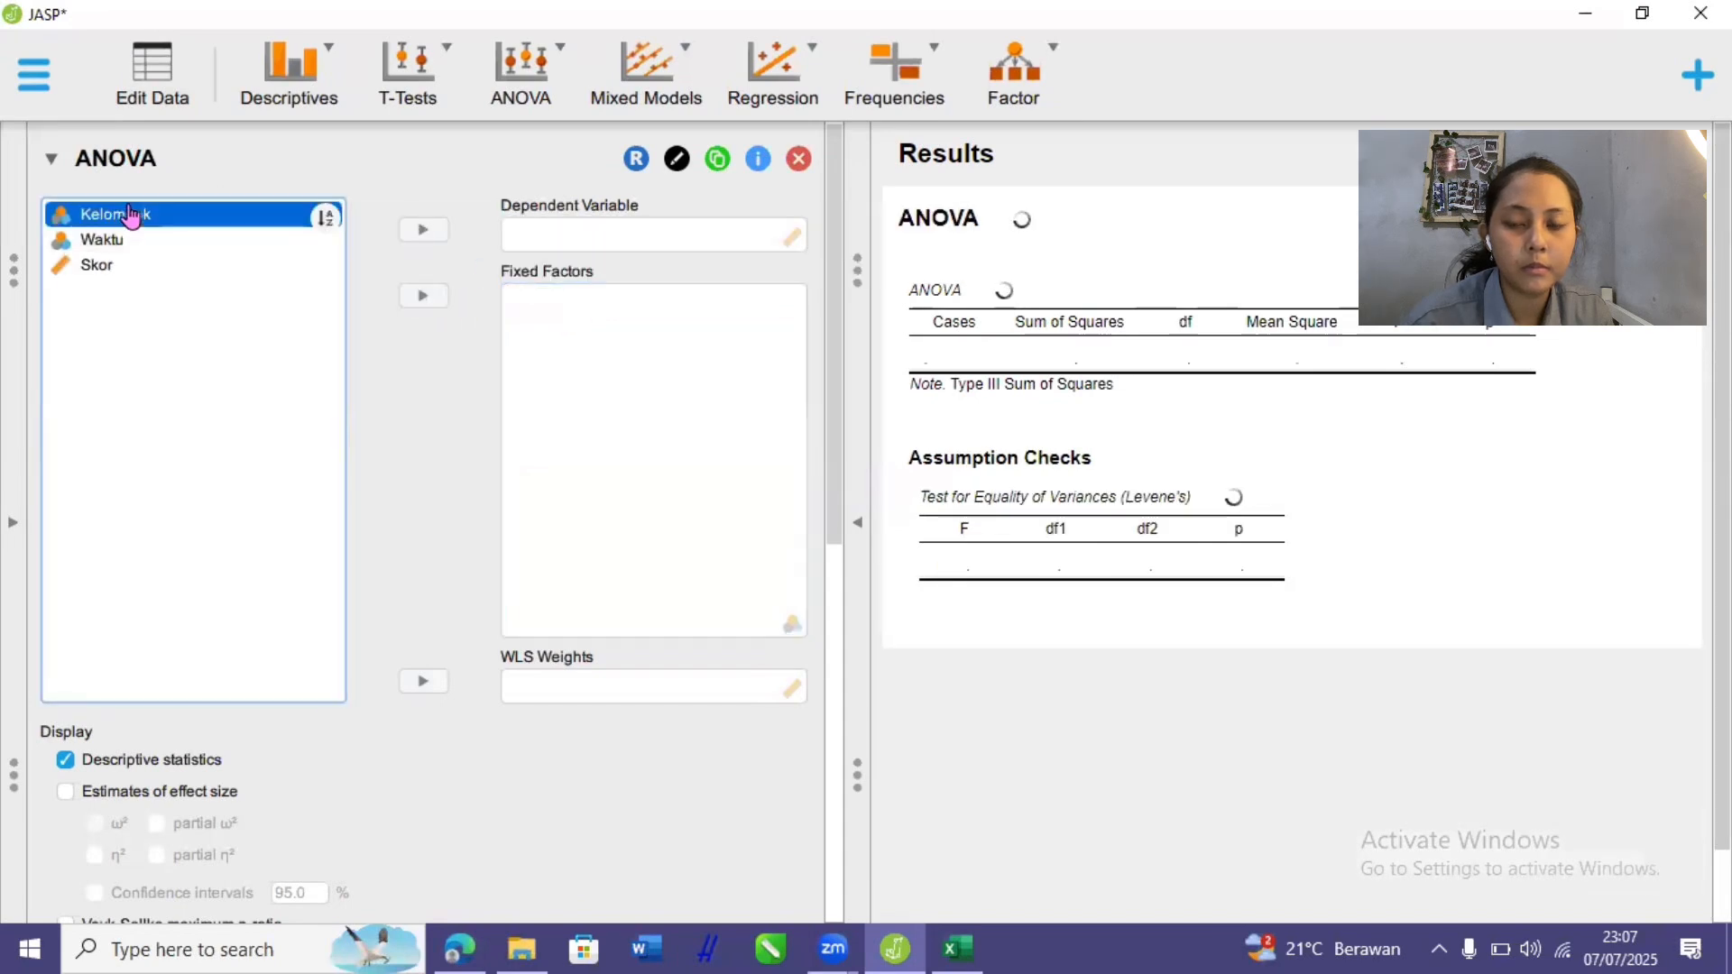
{"action": "left_click", "coordinate": [414, 231]}
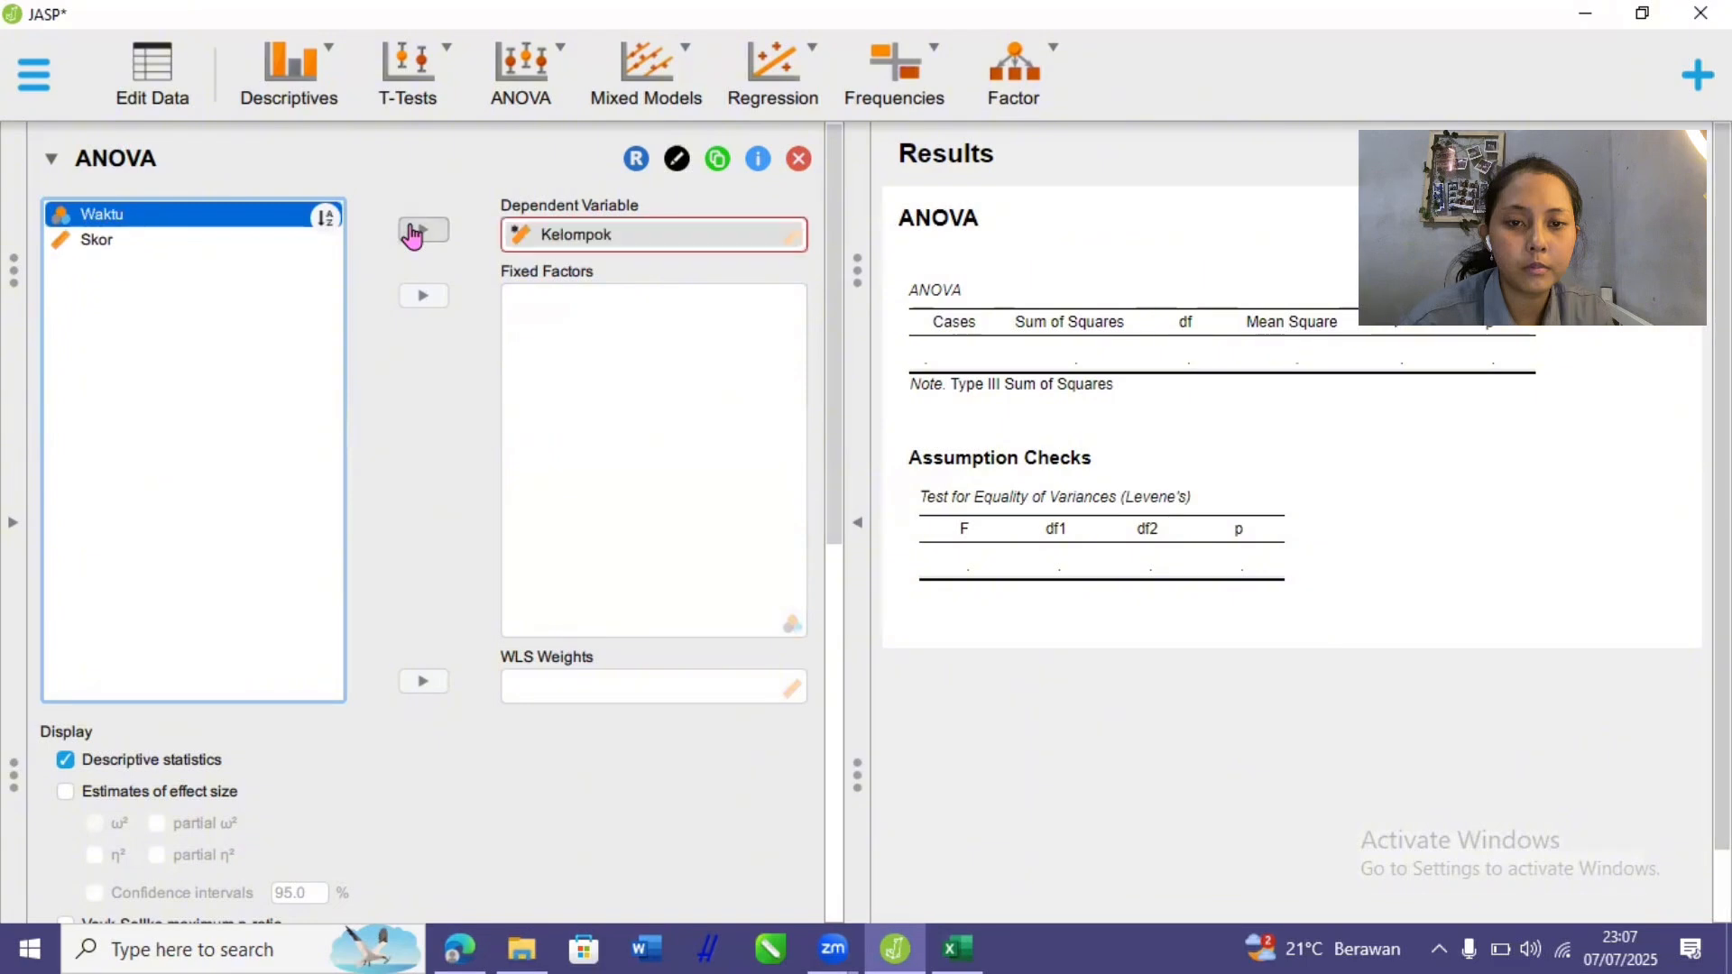
{"action": "left_click", "coordinate": [559, 238]}
{"action": "left_click", "coordinate": [422, 233]}
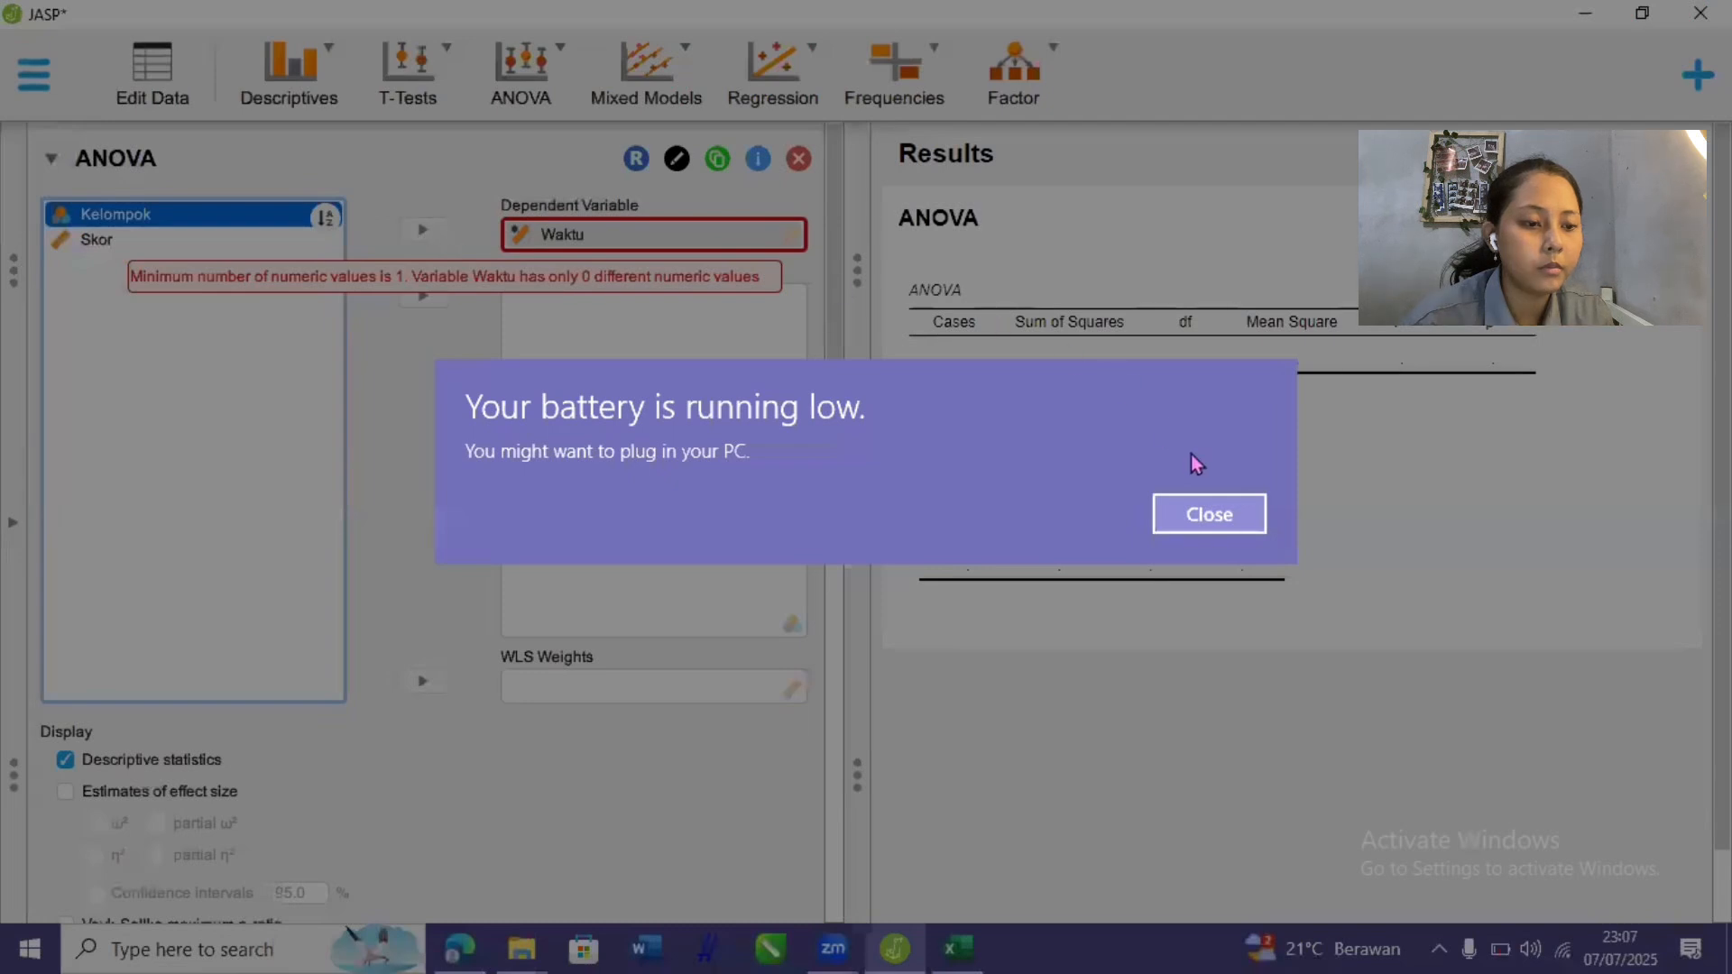
{"action": "left_click", "coordinate": [1196, 512]}
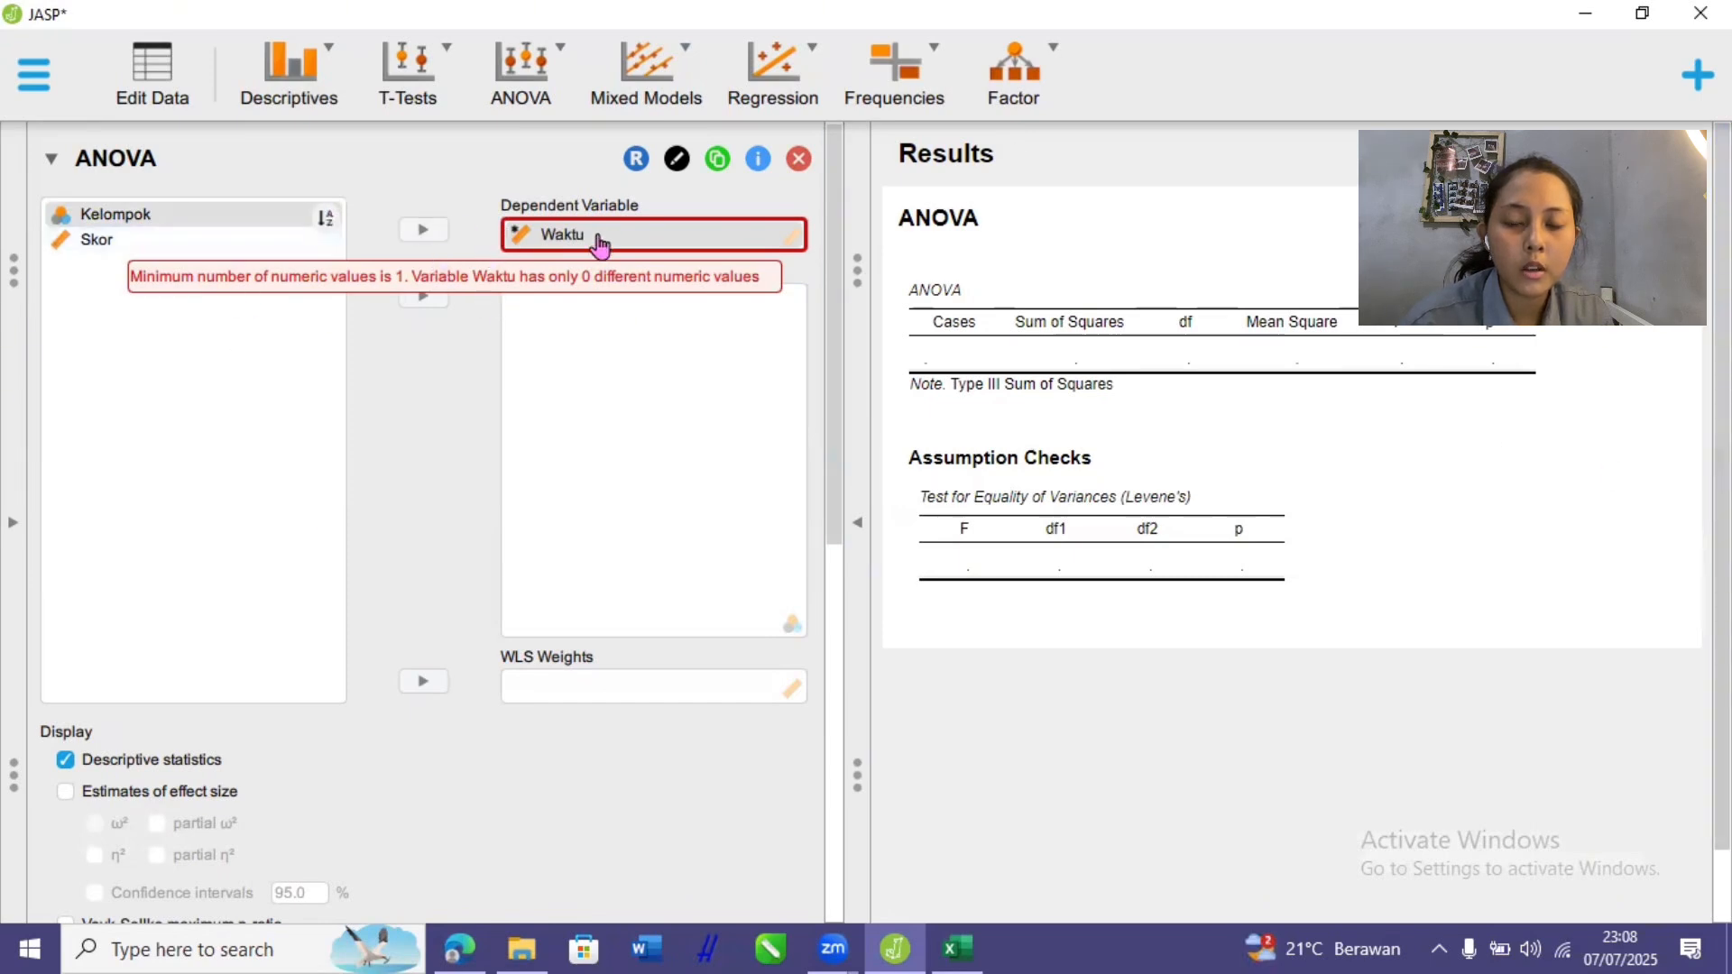
{"action": "left_click", "coordinate": [116, 214]}
{"action": "left_click", "coordinate": [424, 230]}
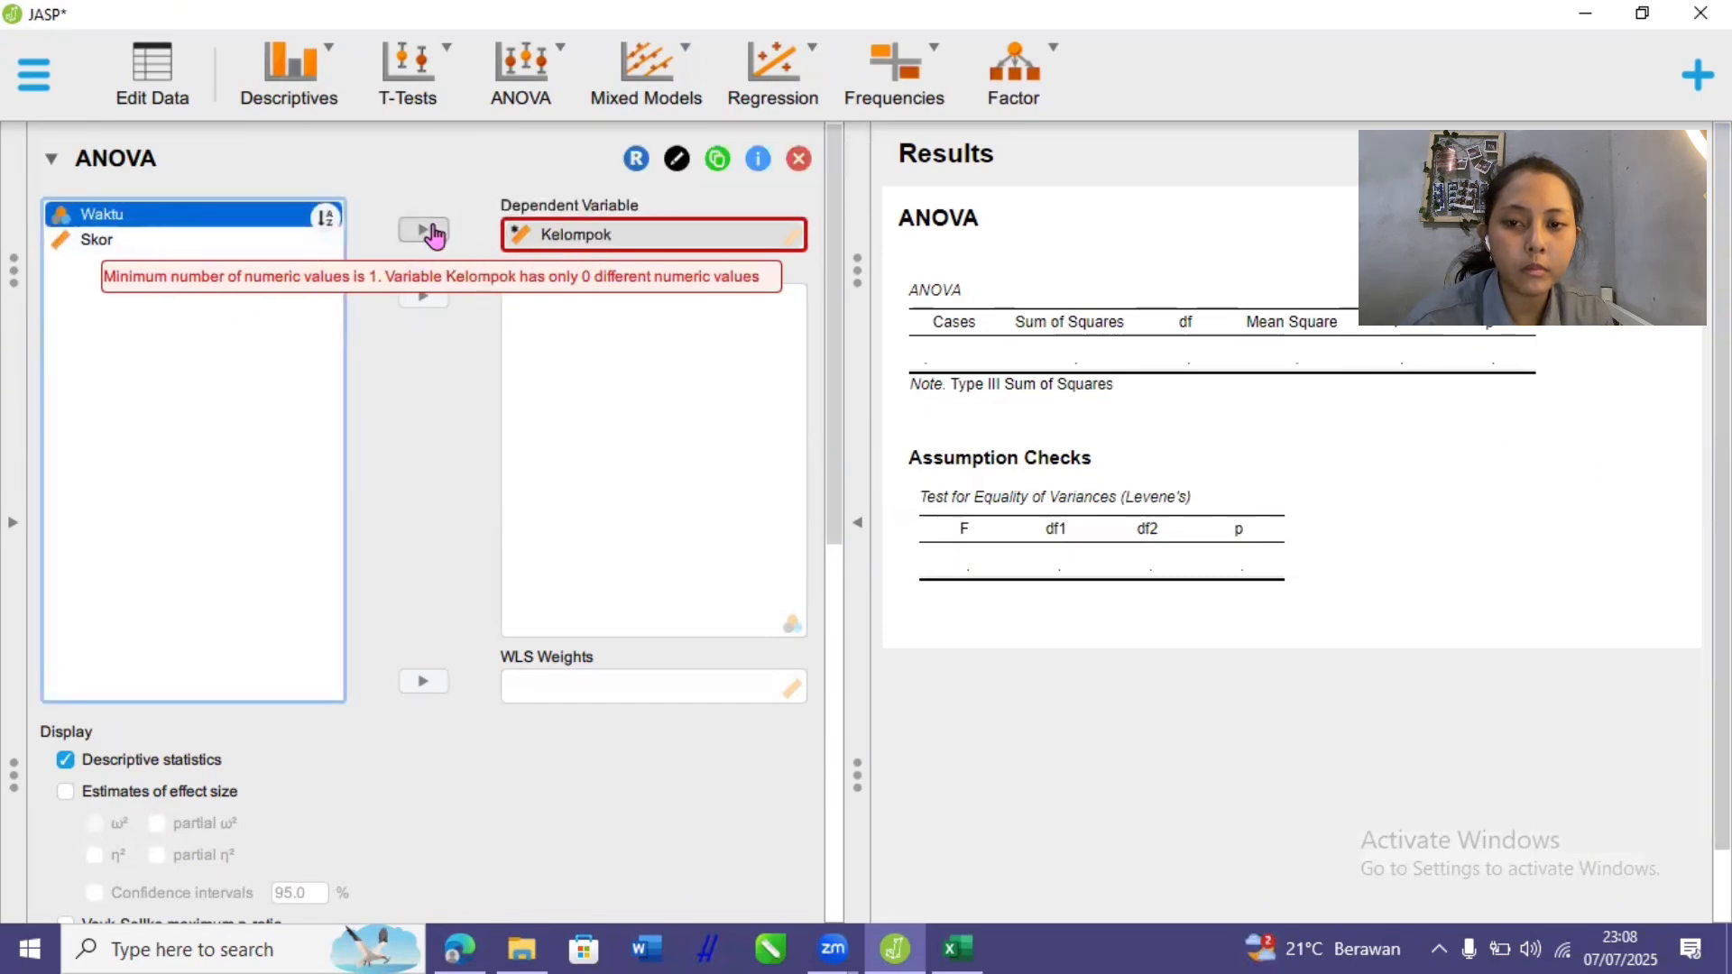
{"action": "left_click", "coordinate": [564, 234]}
{"action": "left_click", "coordinate": [424, 230]}
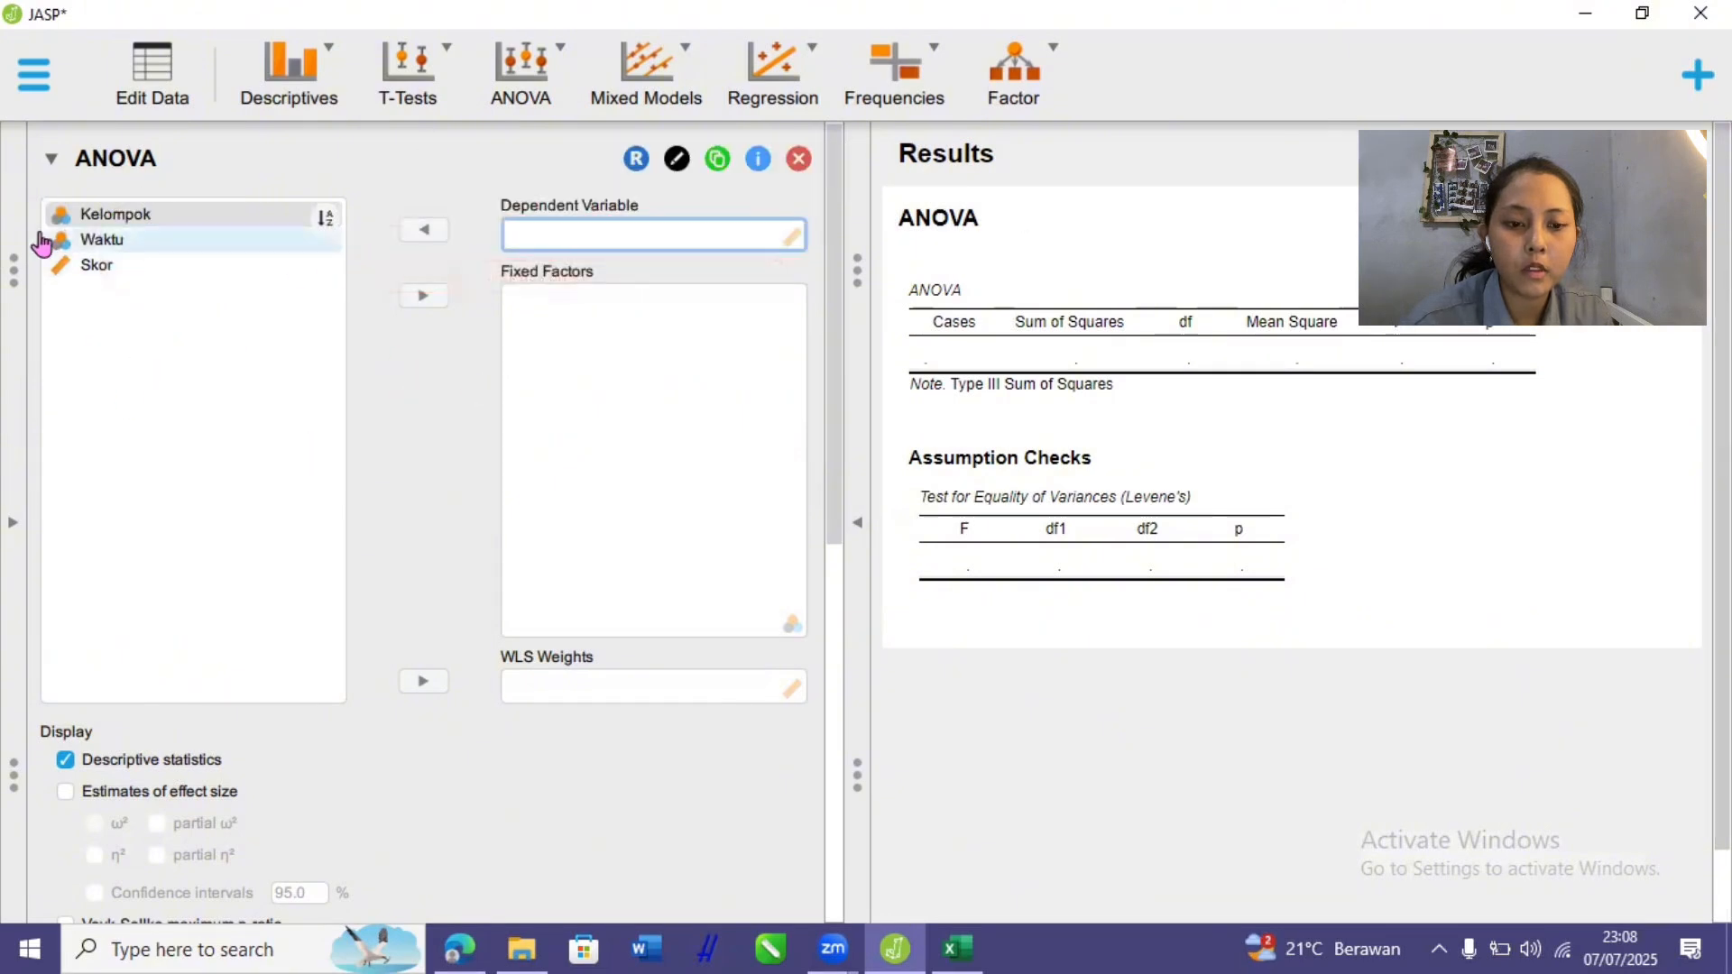
{"action": "left_click", "coordinate": [982, 945]}
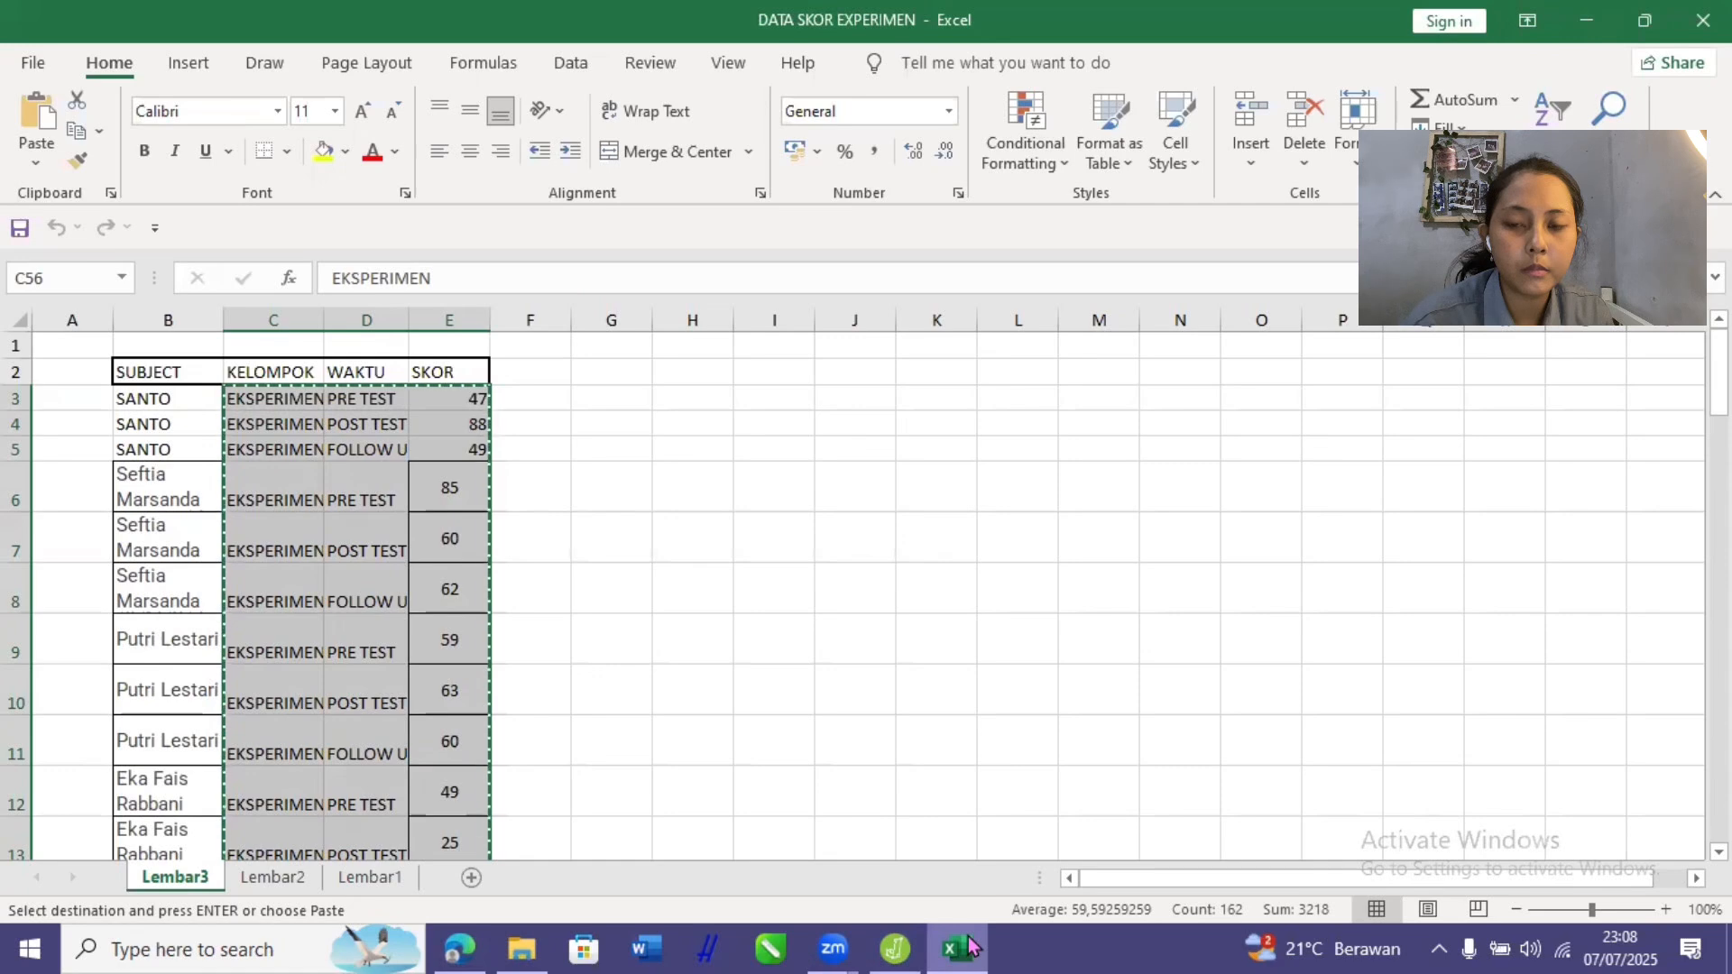
{"action": "left_click", "coordinate": [895, 947]}
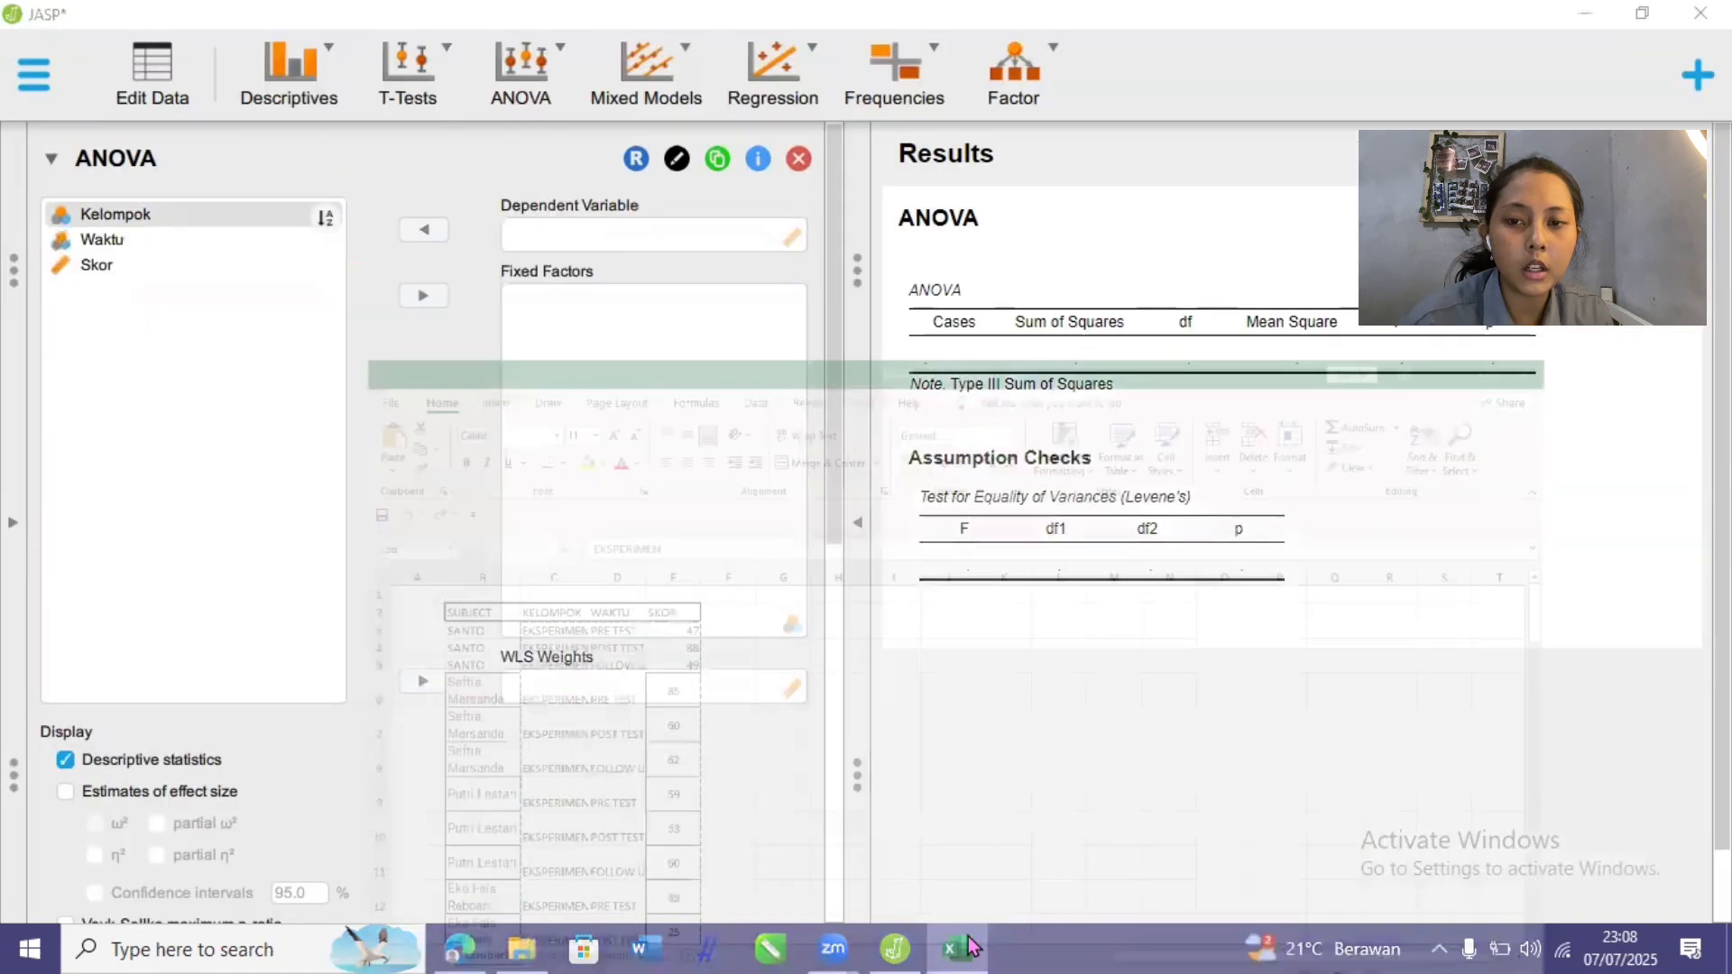
Assign Waktu as the ANOVA's fixed factor and Skor as its dependent variable.
{"action": "left_click", "coordinate": [155, 241]}
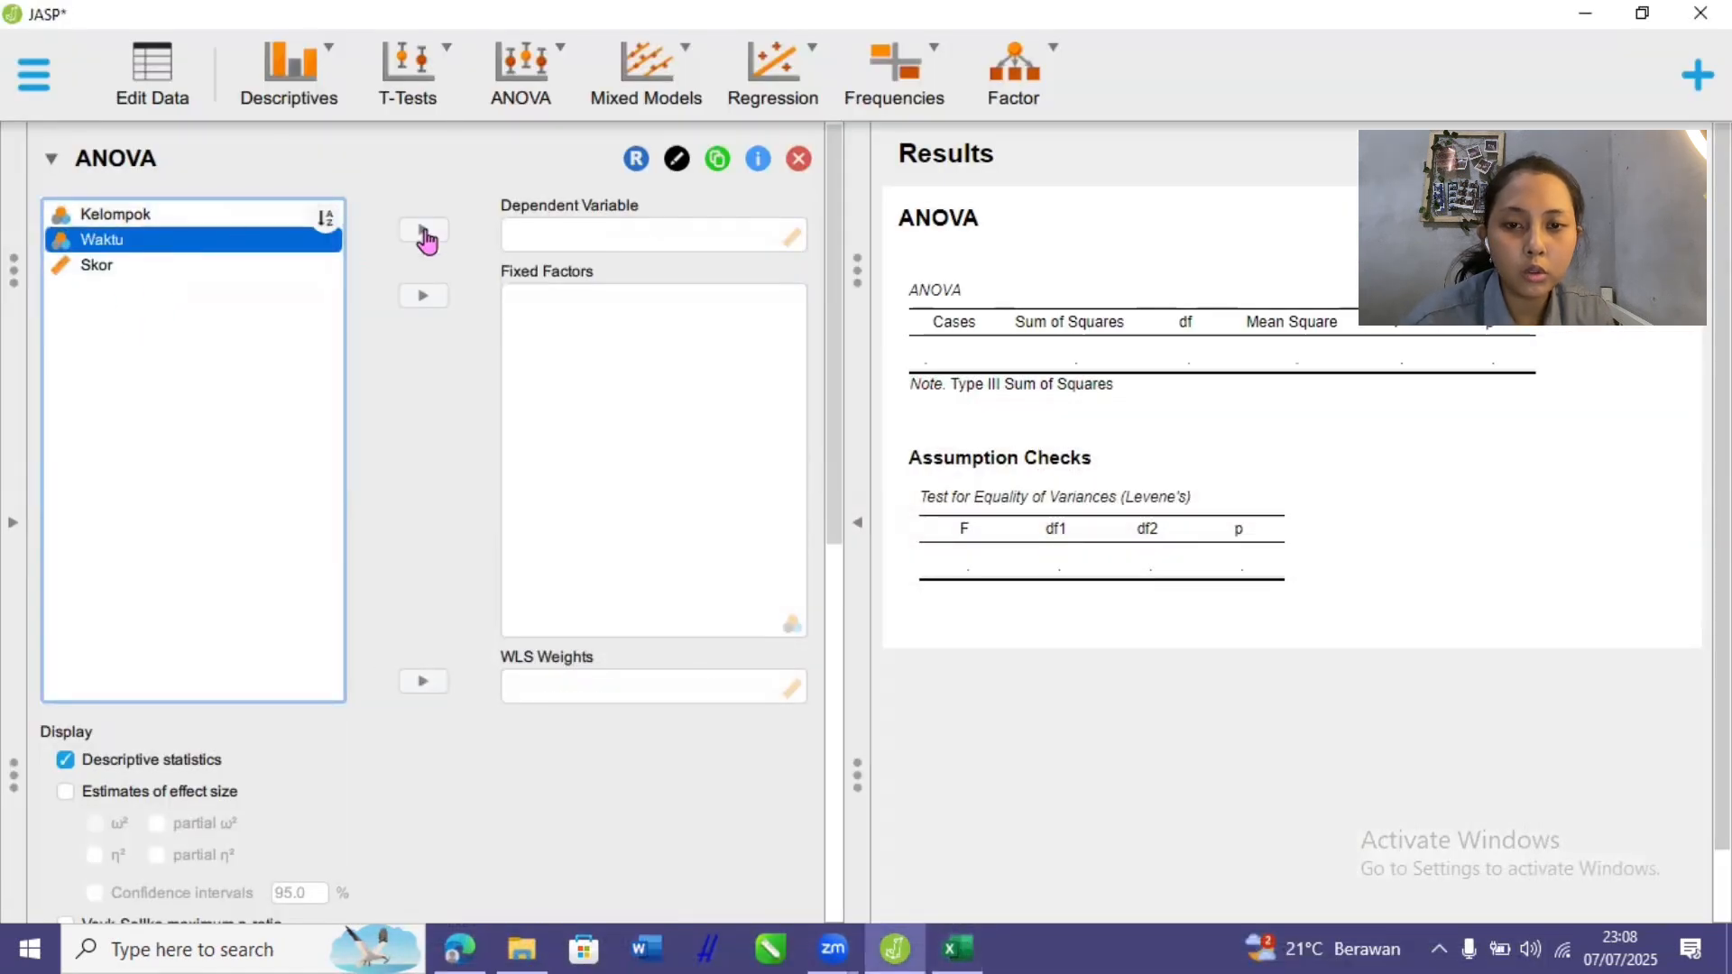
{"action": "left_click", "coordinate": [419, 303]}
{"action": "left_click", "coordinate": [172, 241]}
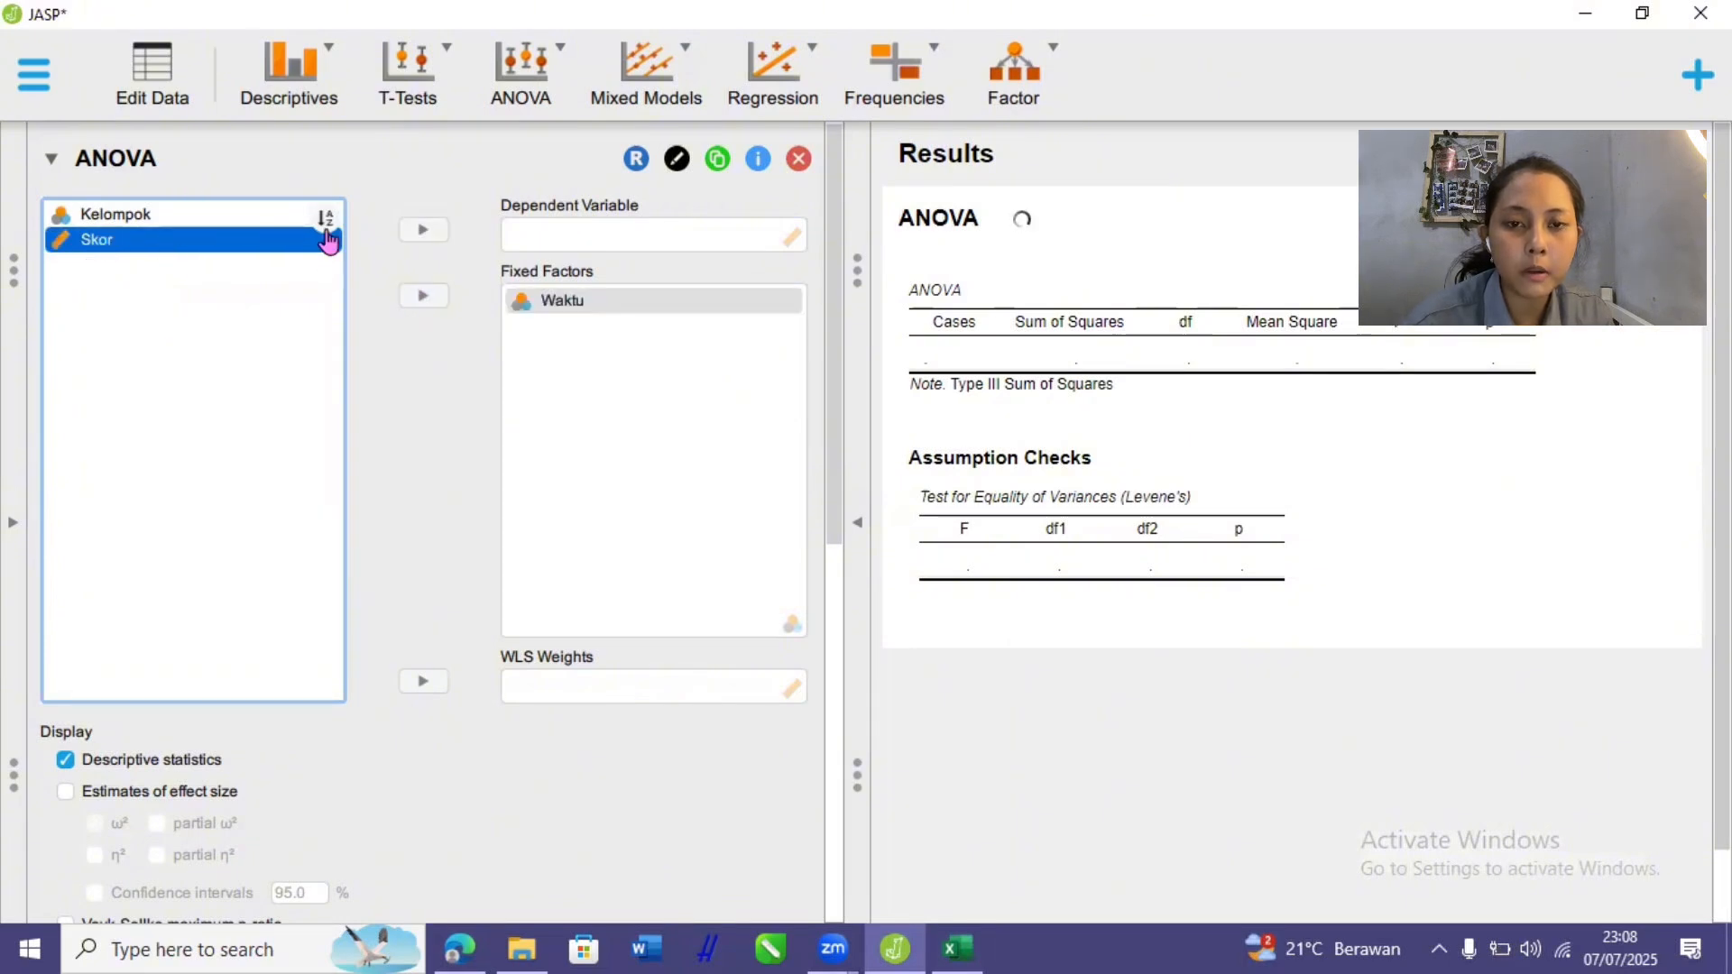
{"action": "left_click", "coordinate": [417, 231]}
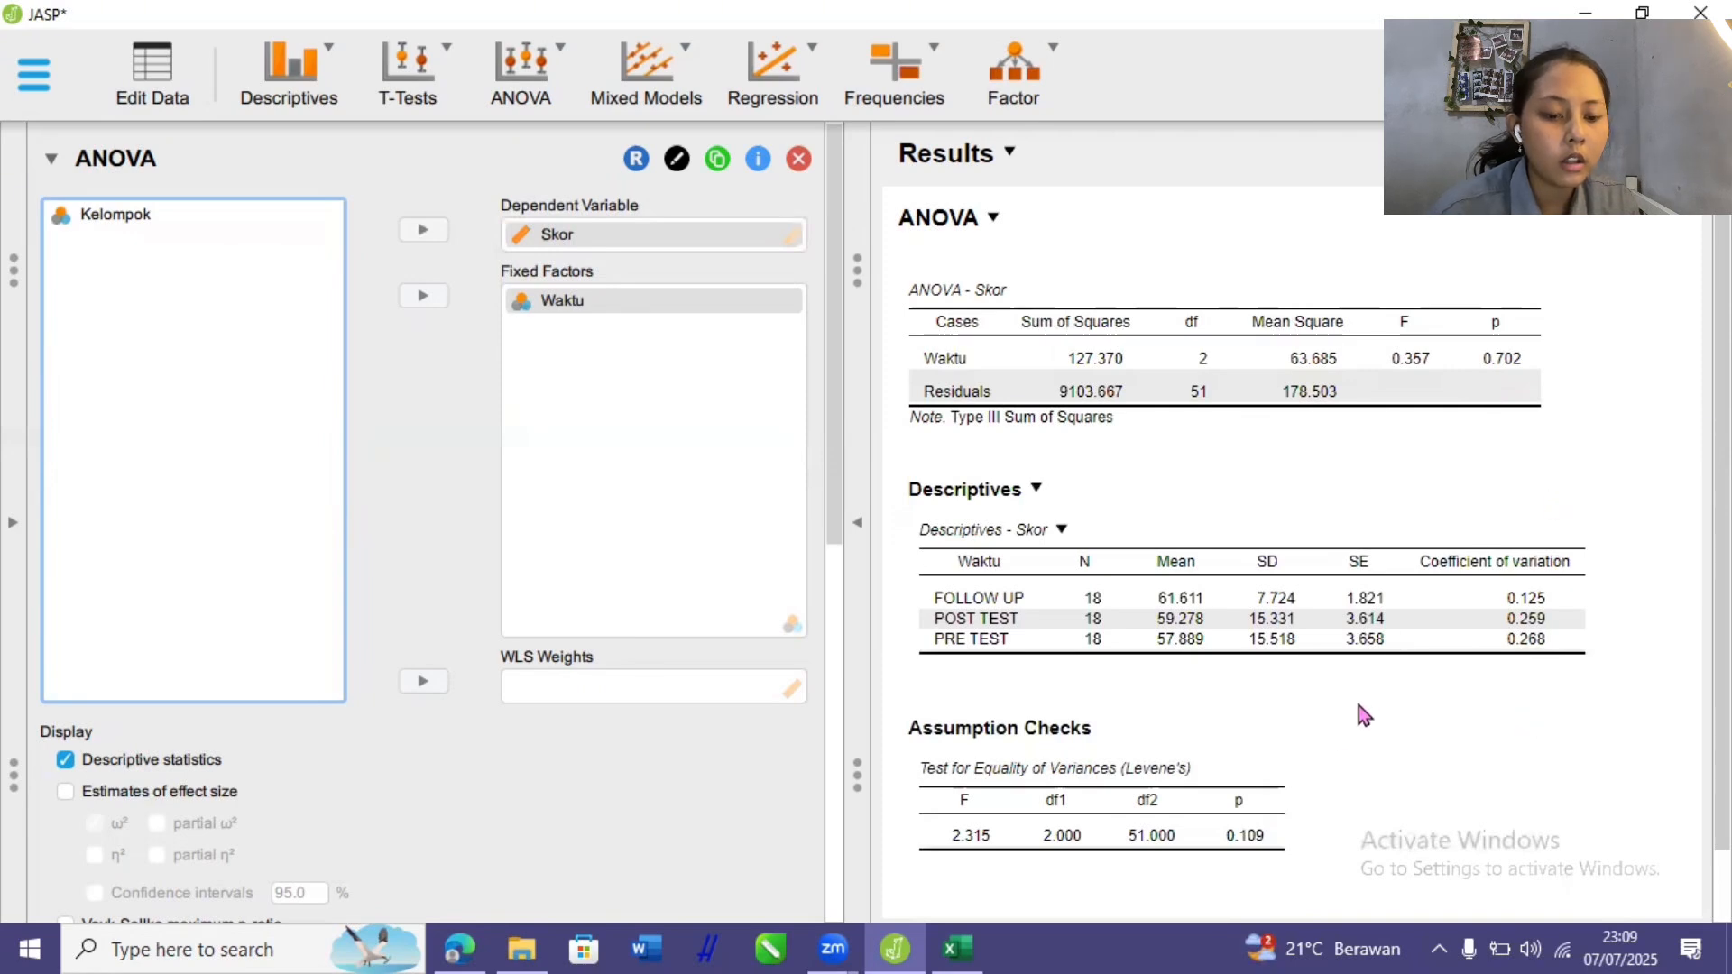
Review the ANOVA, descriptives and Levene's test tables along with the display and assumption check settings.
{"action": "scroll", "coordinate": [1333, 732], "scroll_direction": "down", "scroll_amount": 1}
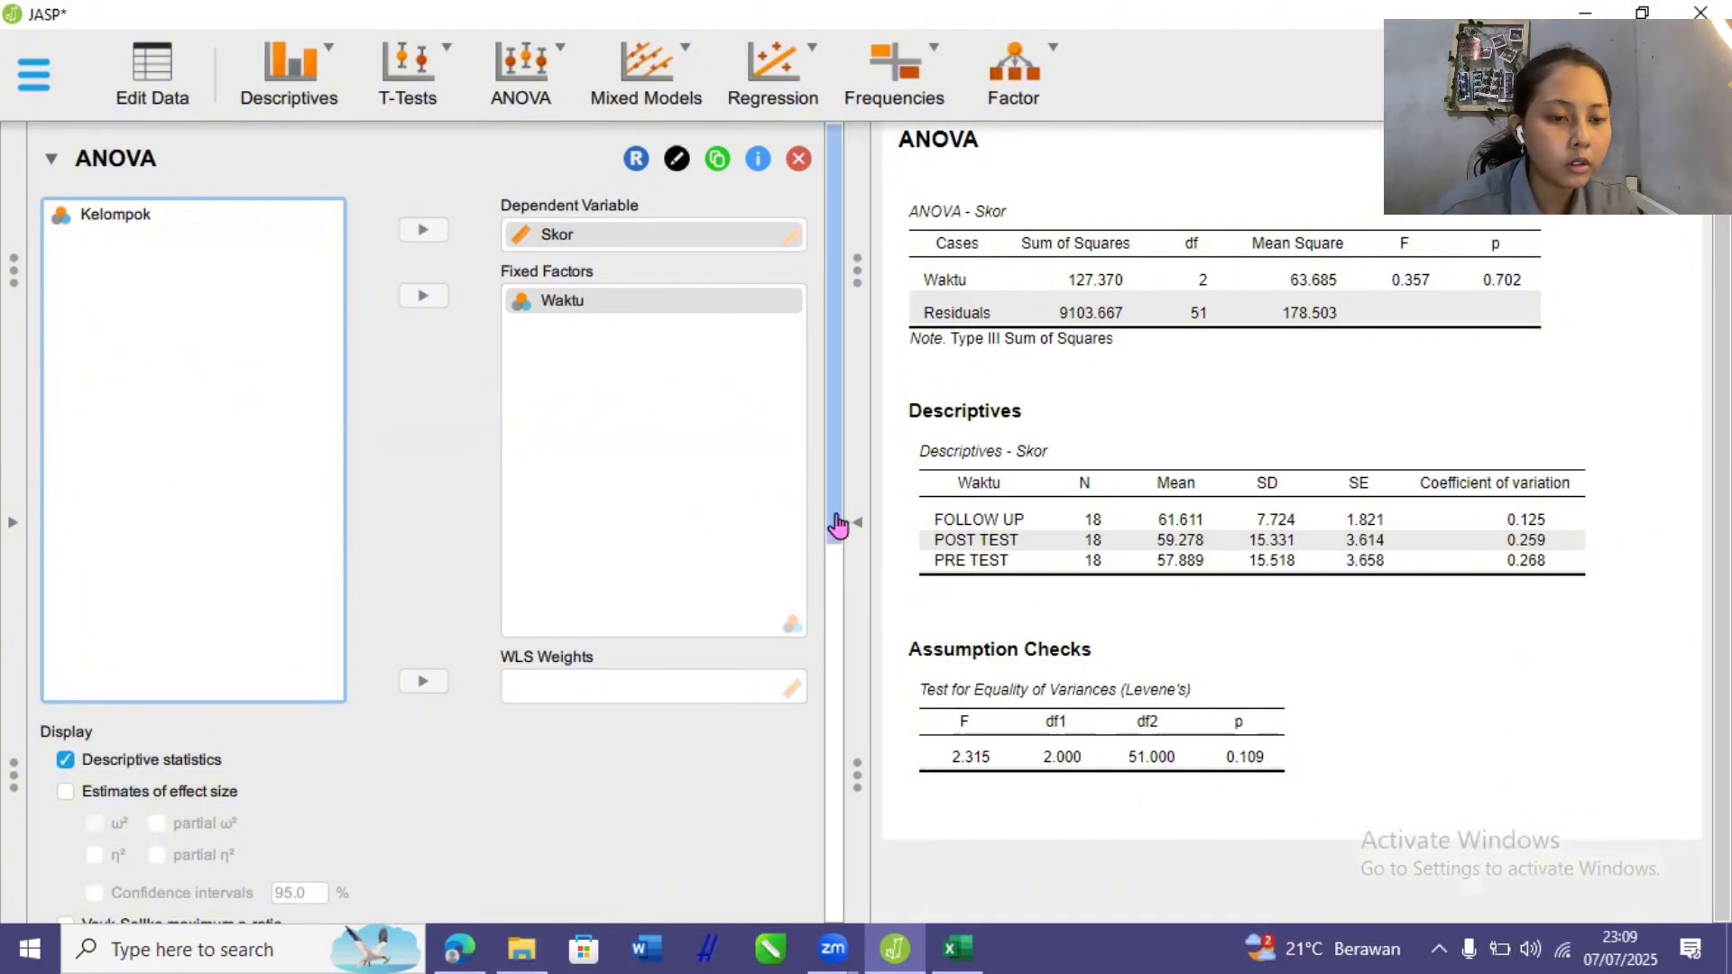
{"action": "left_click_drag", "start_coordinate": [830, 530], "coordinate": [830, 537]}
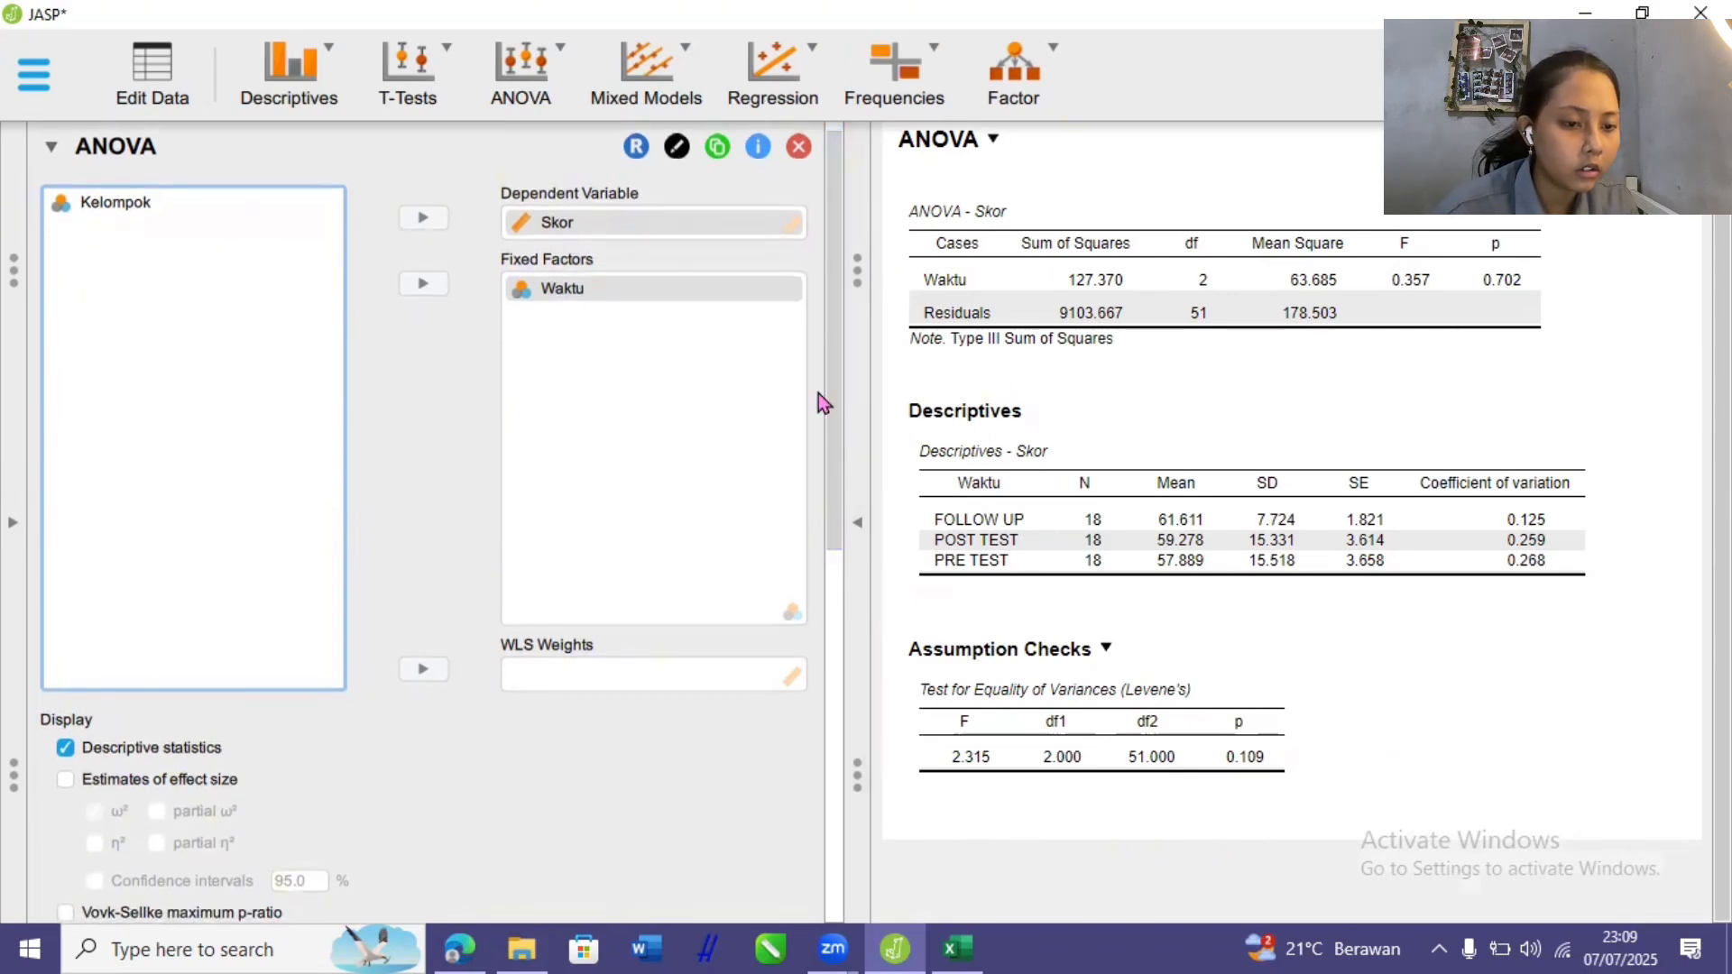
{"action": "left_click_drag", "start_coordinate": [832, 516], "coordinate": [828, 625]}
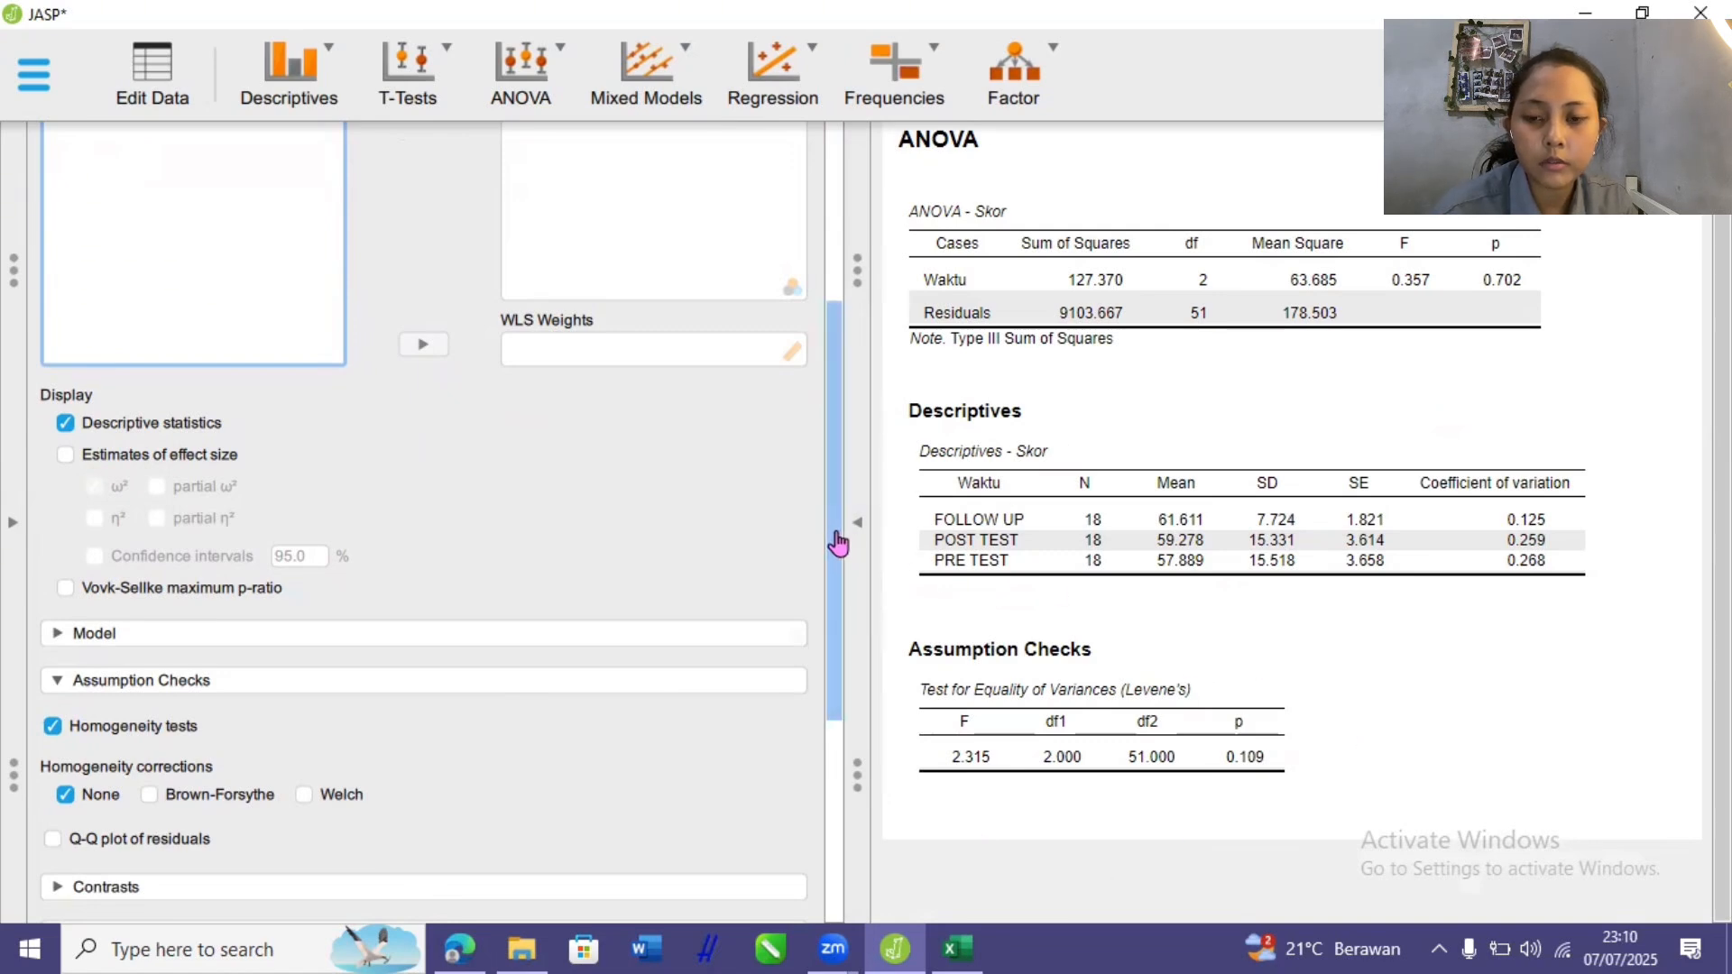
{"action": "left_click_drag", "start_coordinate": [835, 538], "coordinate": [821, 609]}
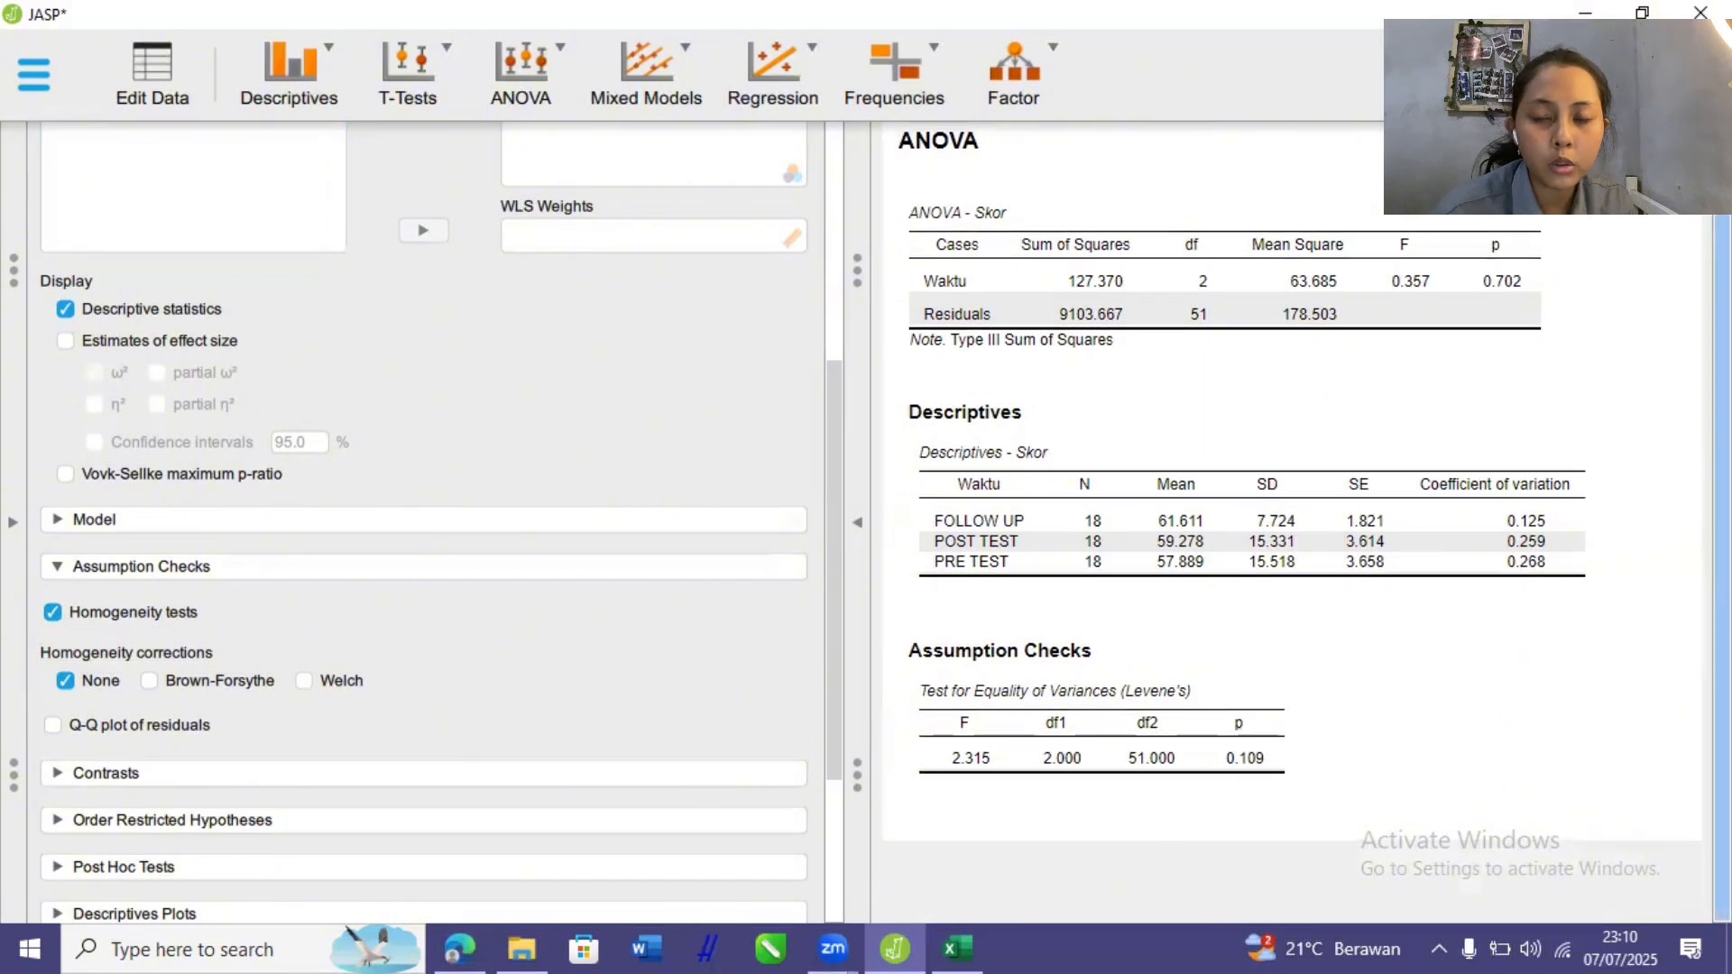
{"action": "scroll", "coordinate": [1349, 587], "scroll_direction": "up", "scroll_amount": 1}
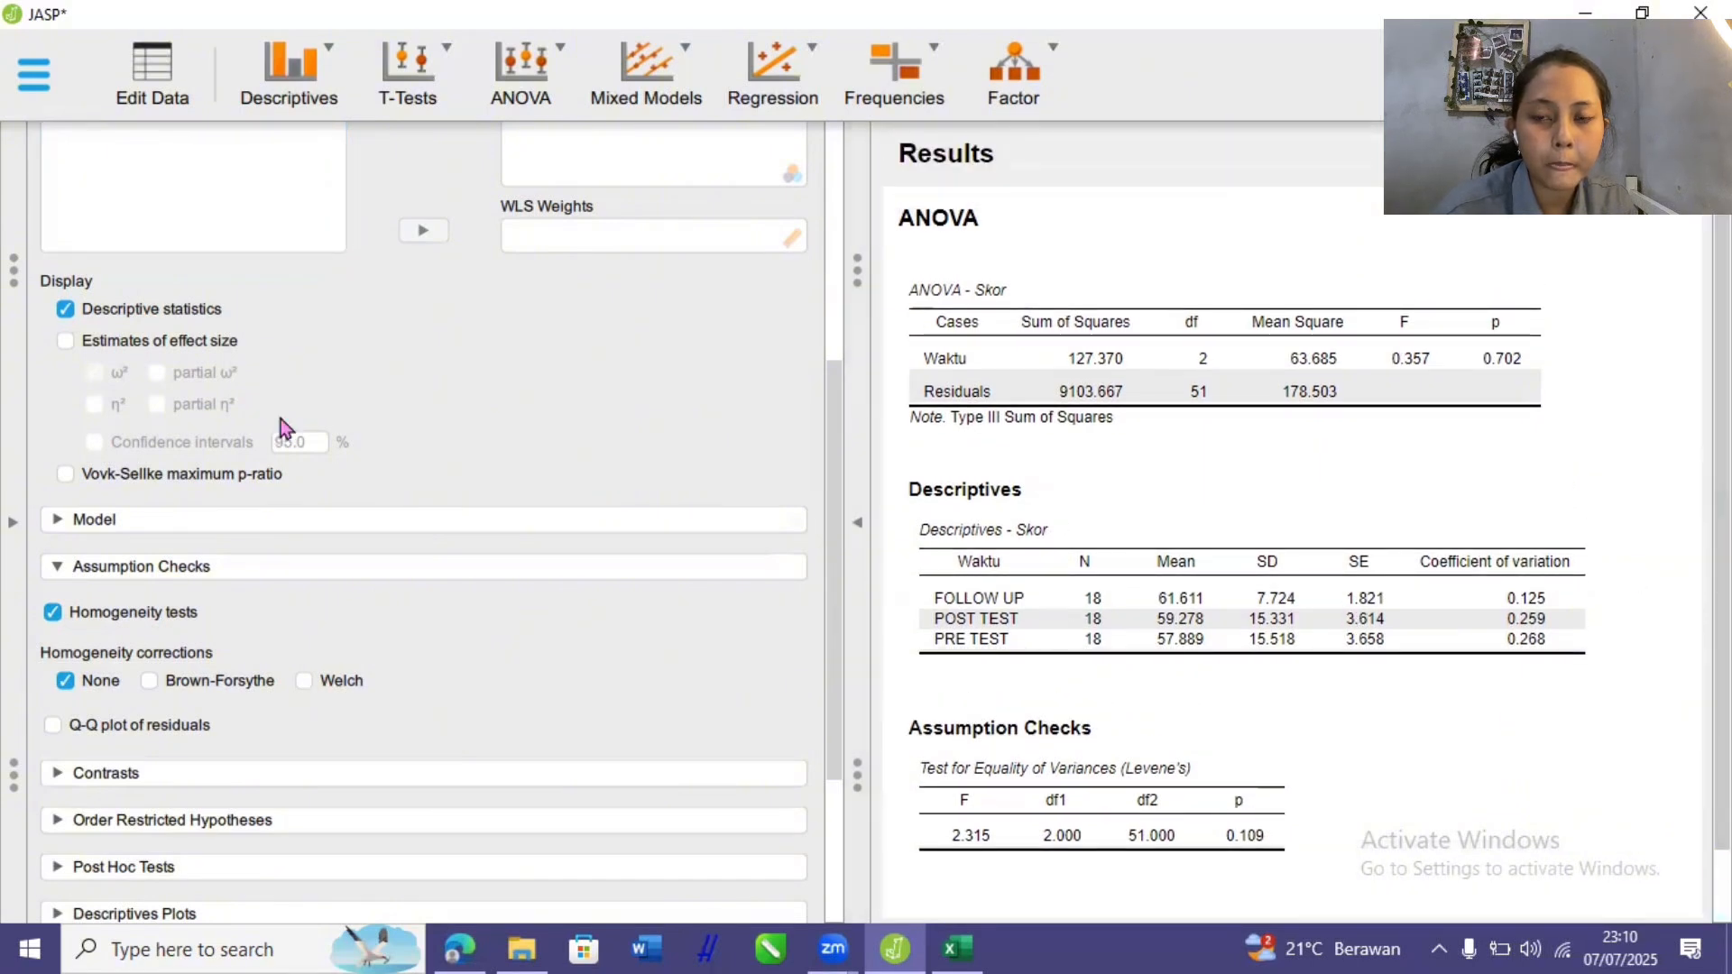
{"action": "scroll", "coordinate": [282, 430], "scroll_direction": "up", "scroll_amount": 3}
{"action": "scroll", "coordinate": [283, 431], "scroll_direction": "up", "scroll_amount": 2}
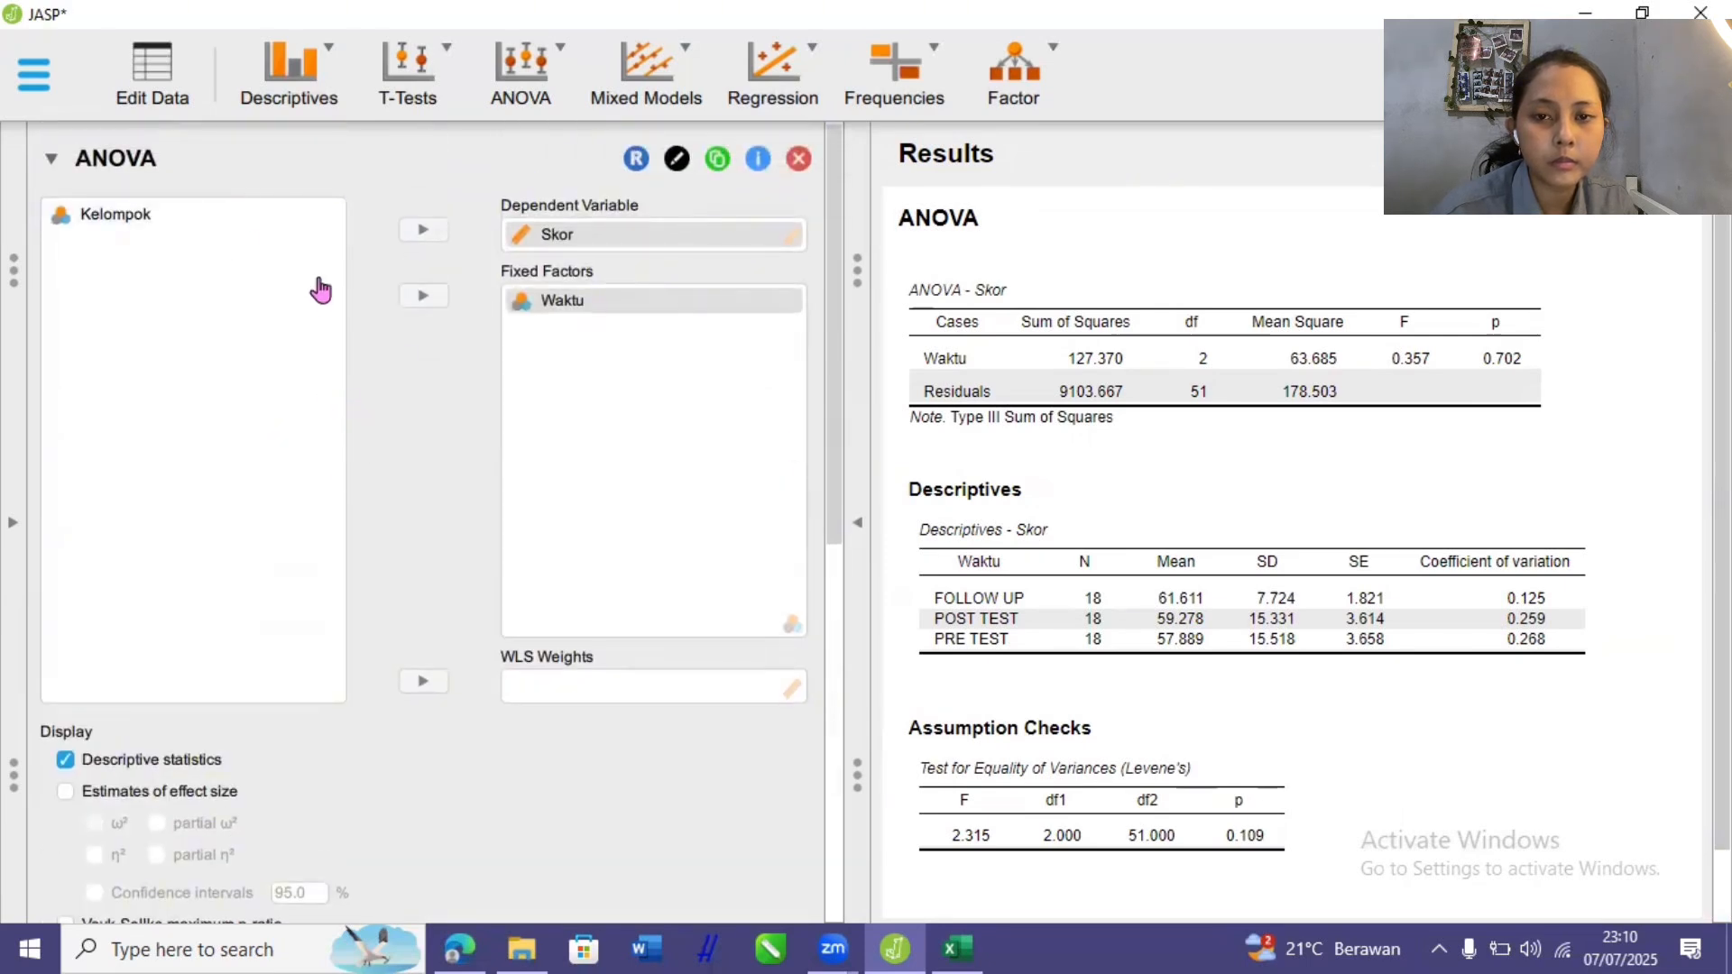
Open the data editor and clear all values from the Kelompok, Waktu and Skor columns.
{"action": "left_click", "coordinate": [184, 80]}
{"action": "left_click", "coordinate": [131, 149]}
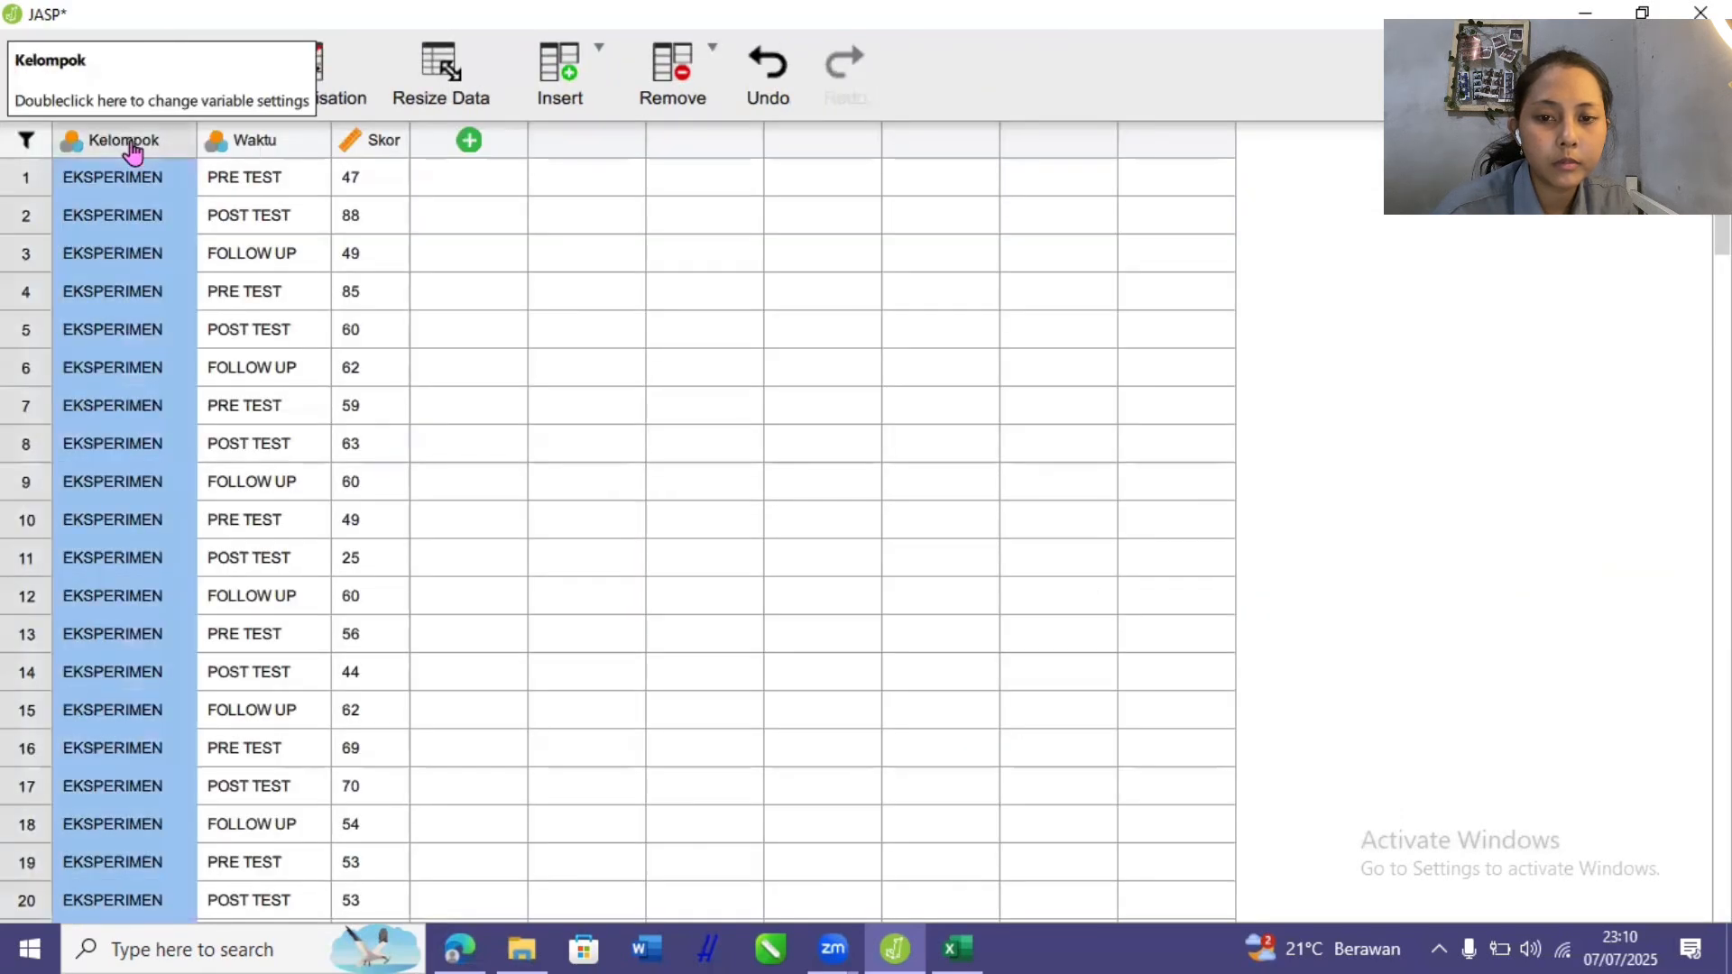
{"action": "key", "text": "Delete"}
{"action": "left_click", "coordinate": [225, 146]}
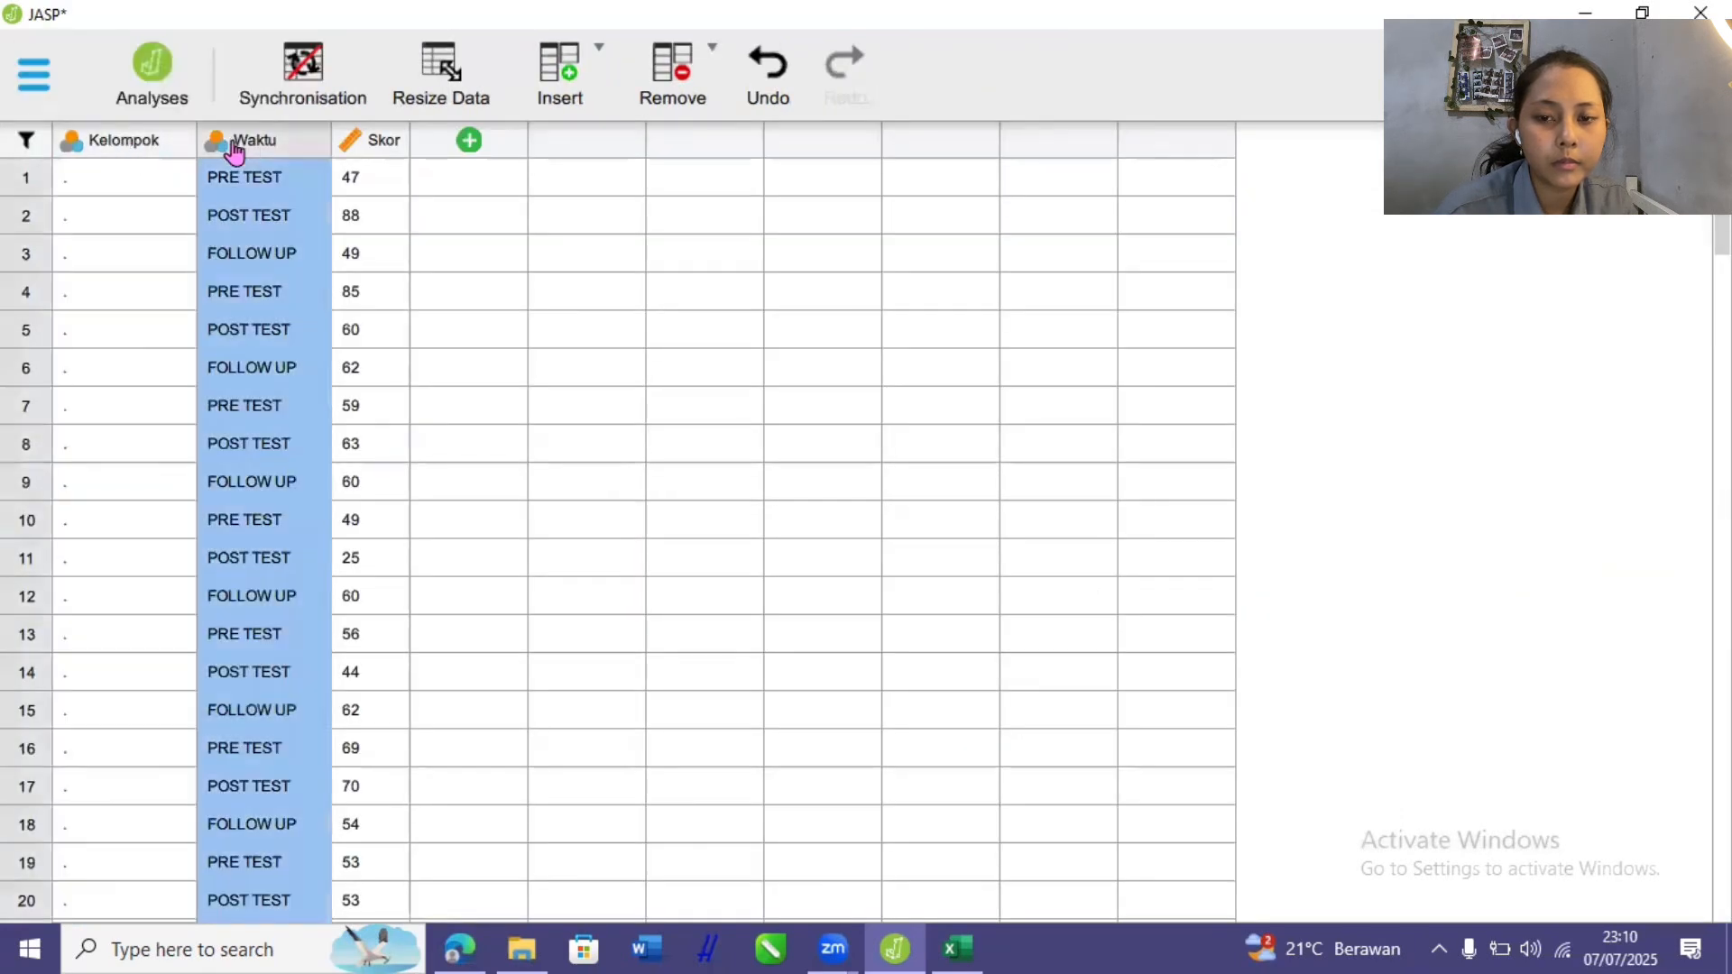
{"action": "key", "text": "Delete"}
{"action": "left_click", "coordinate": [352, 144]}
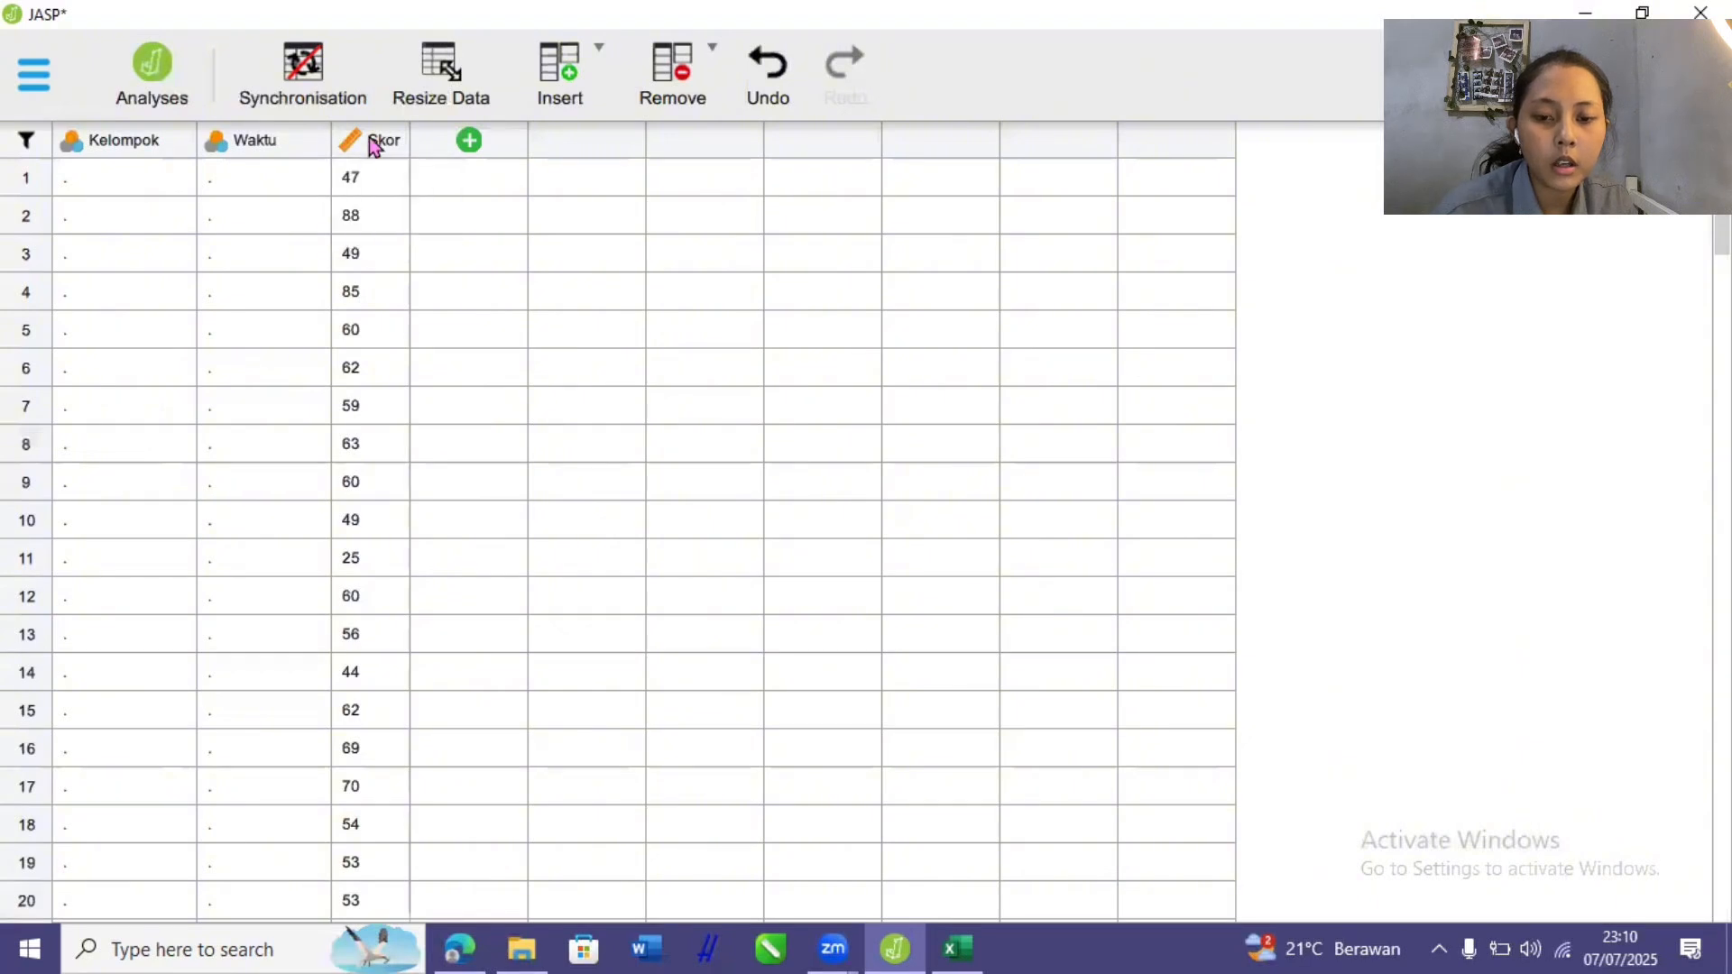
{"action": "left_click", "coordinate": [370, 137]}
{"action": "key", "text": "Delete"}
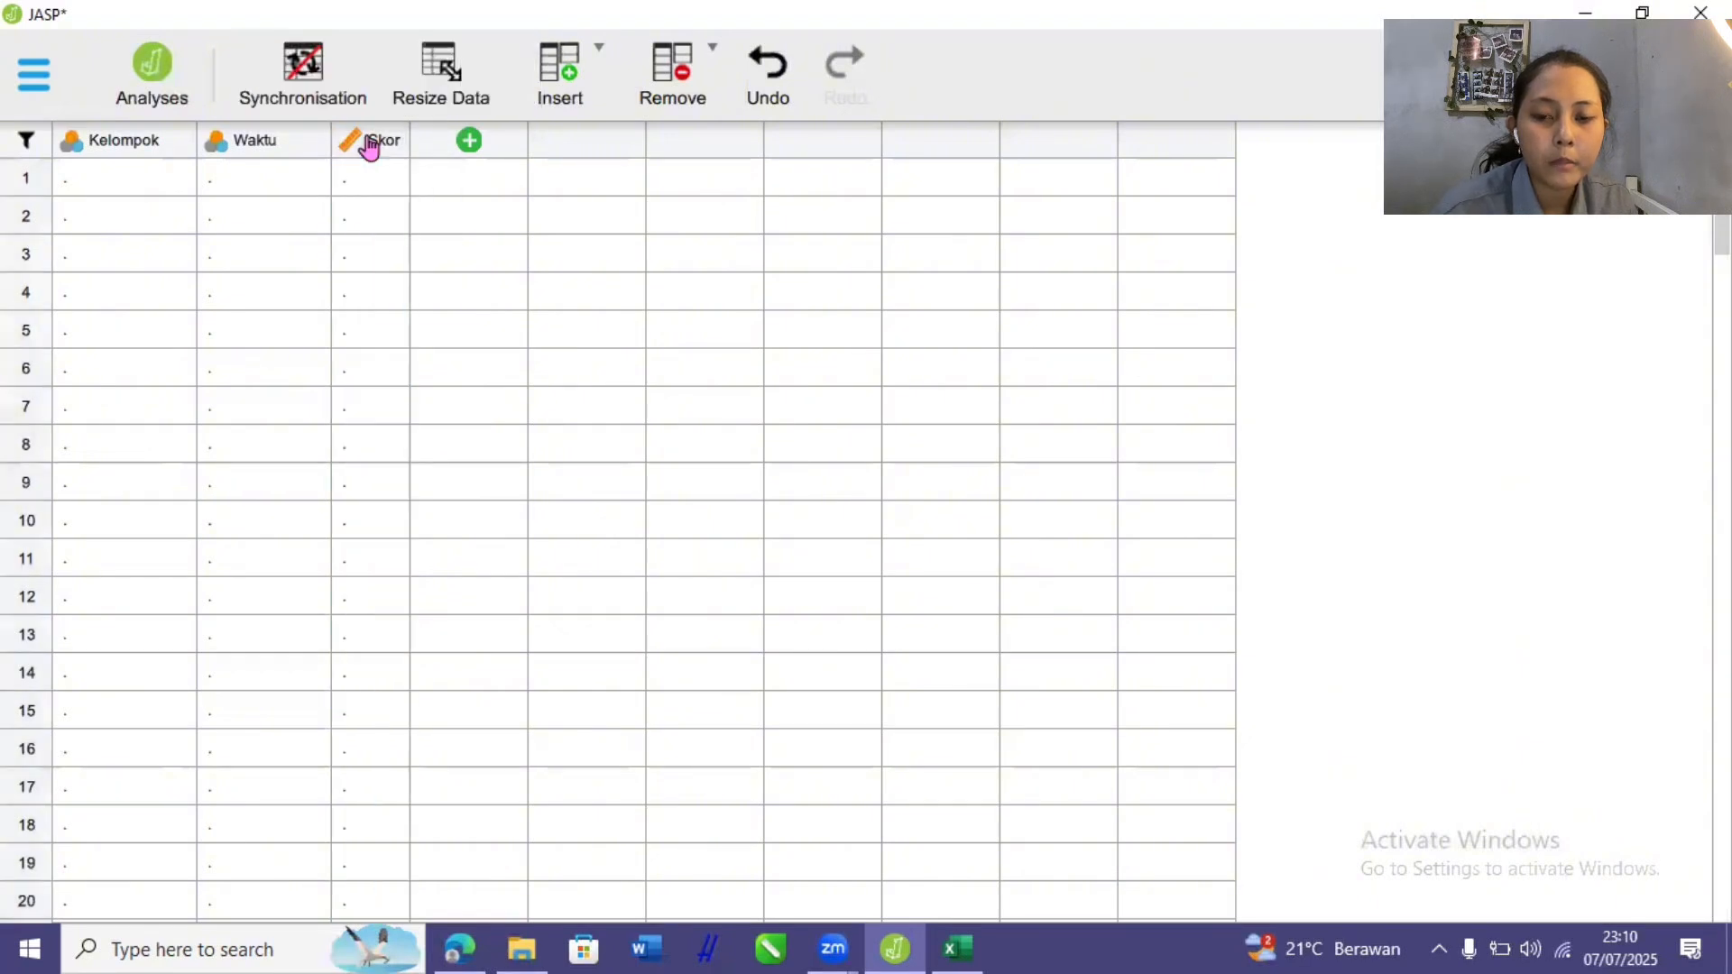
Copy the group, time and score cells C3:E110 from the Excel sheet Lembar3 into JASP, starting at row 1 of Kelompok.
{"action": "left_click", "coordinate": [981, 945]}
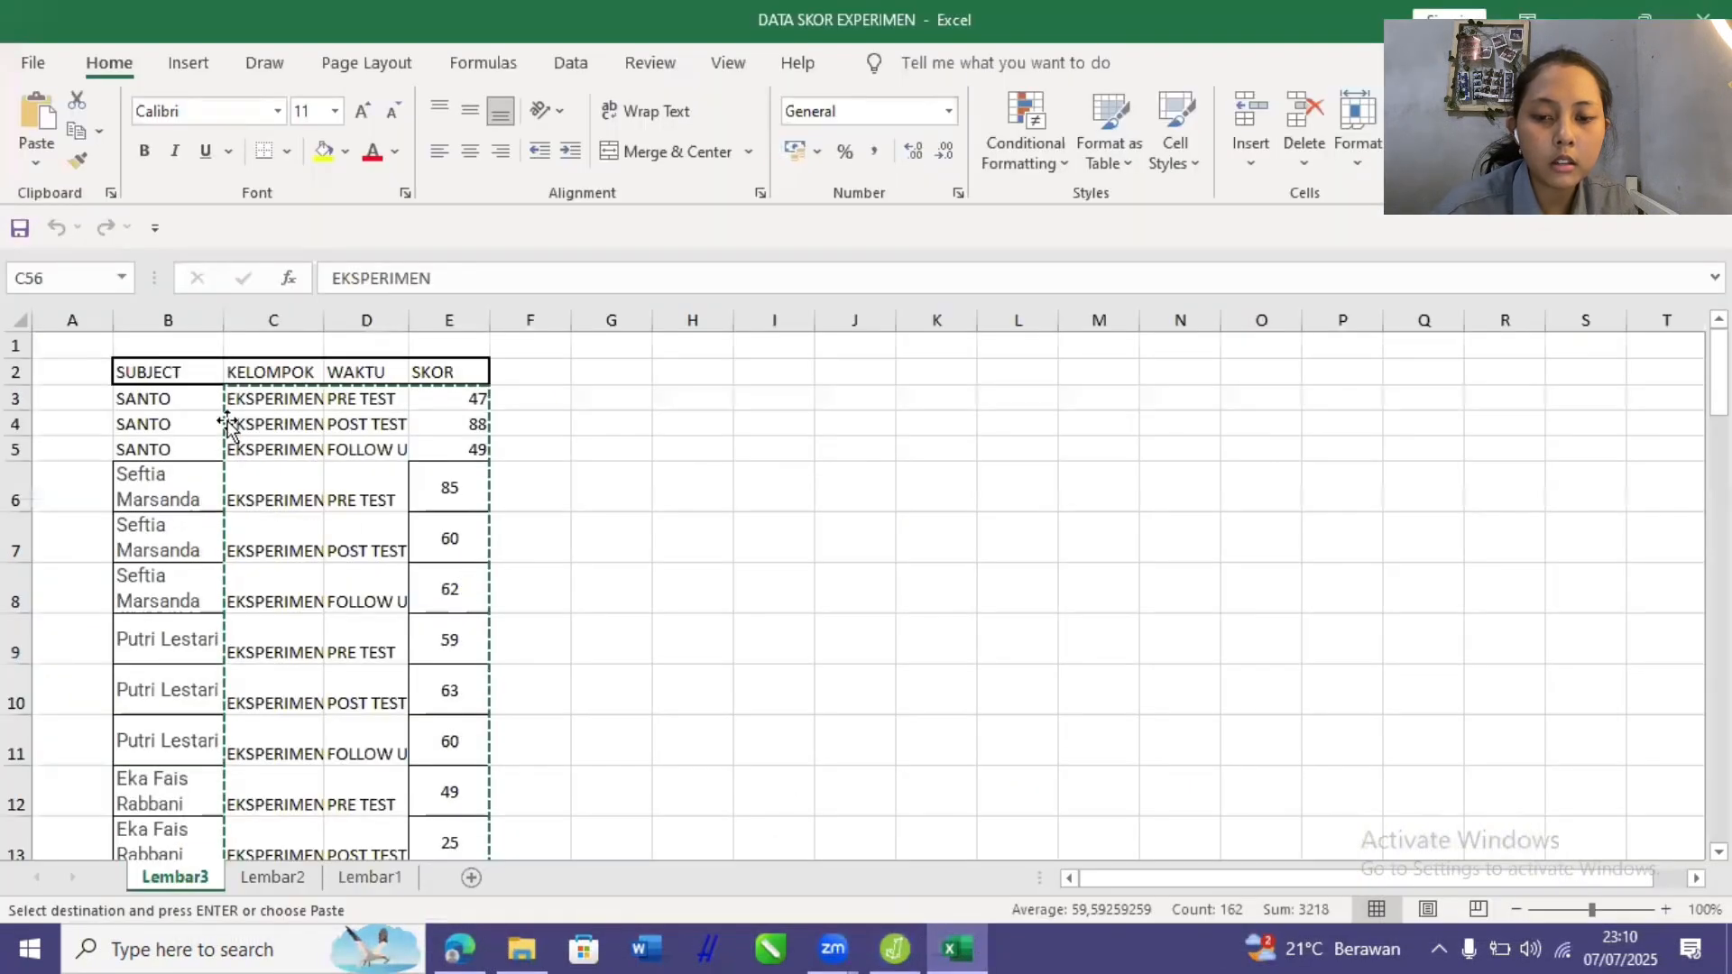
{"action": "left_click", "coordinate": [255, 398]}
{"action": "left_click_drag", "start_coordinate": [256, 398], "coordinate": [414, 776]}
{"action": "key", "text": "ctrl+c"}
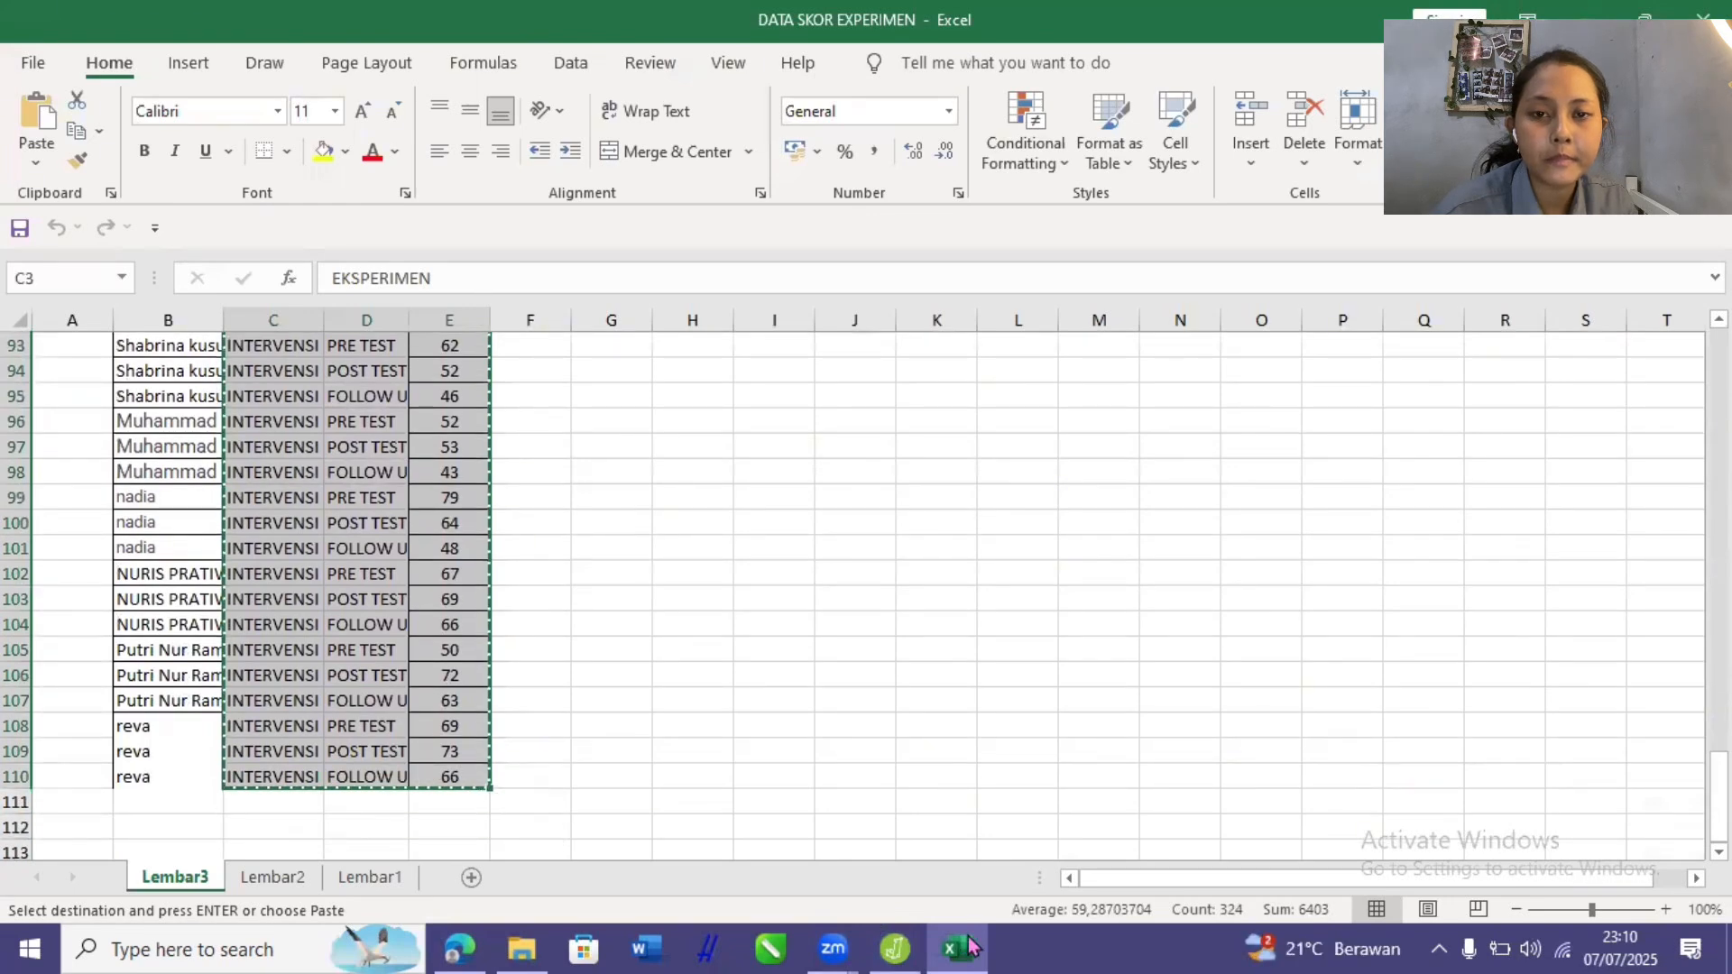
{"action": "left_click", "coordinate": [895, 947]}
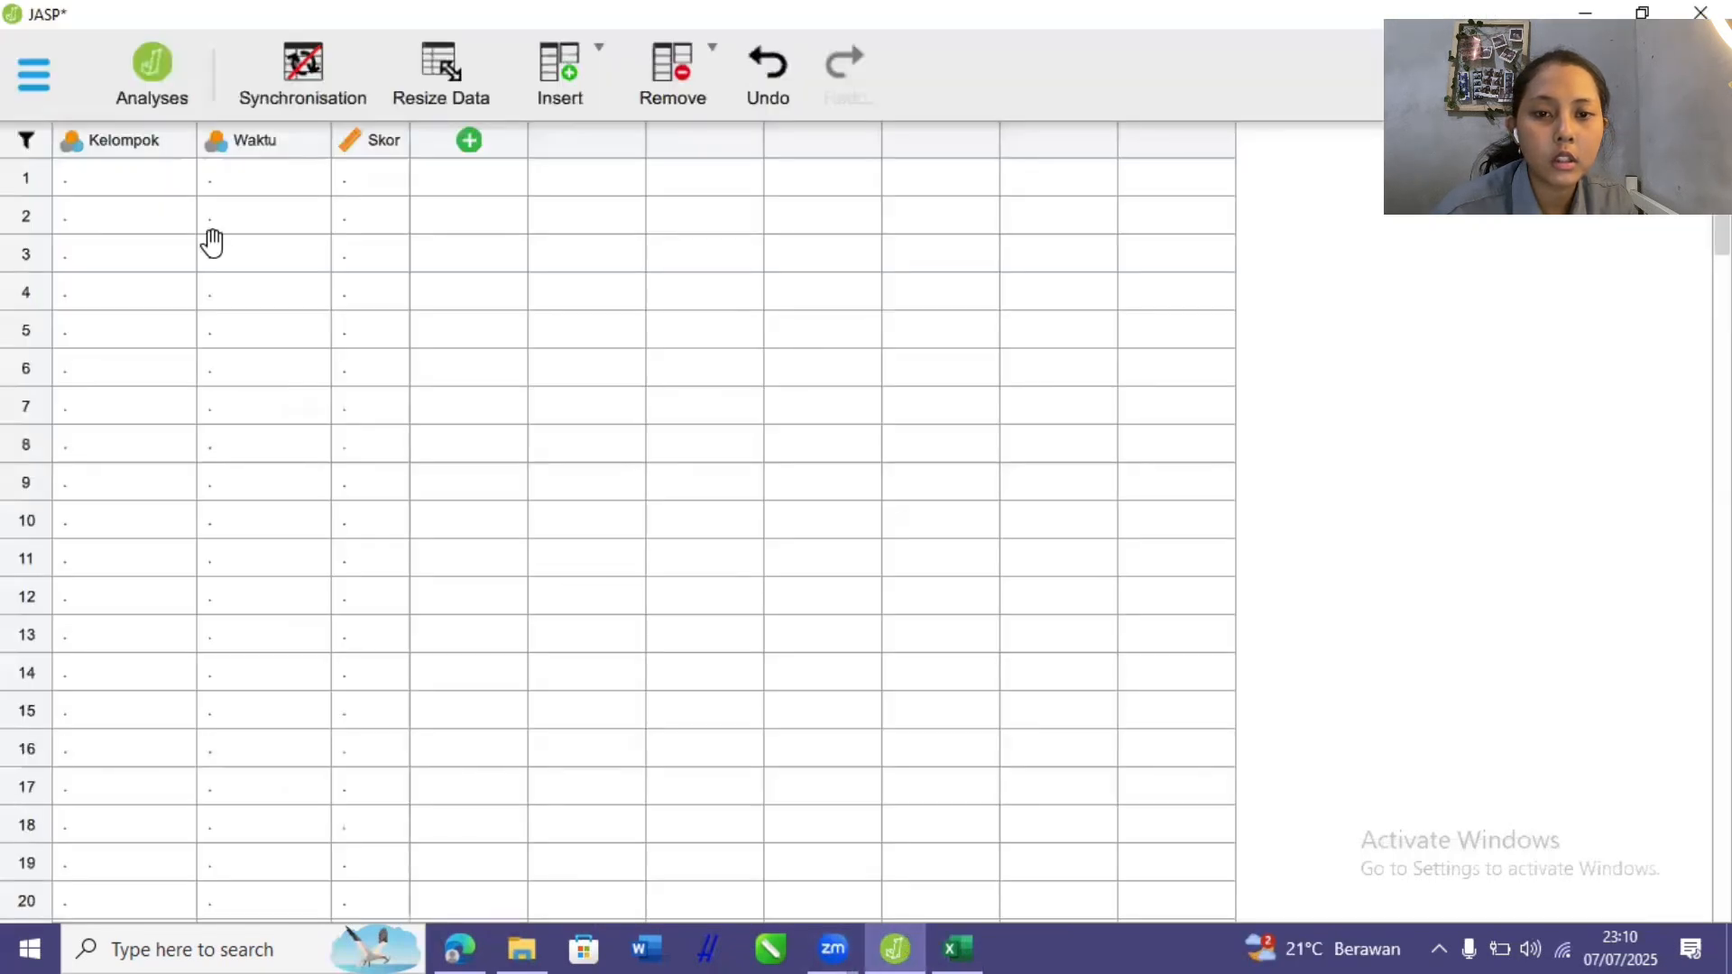
{"action": "left_click", "coordinate": [123, 174]}
{"action": "key", "text": "ctrl+v"}
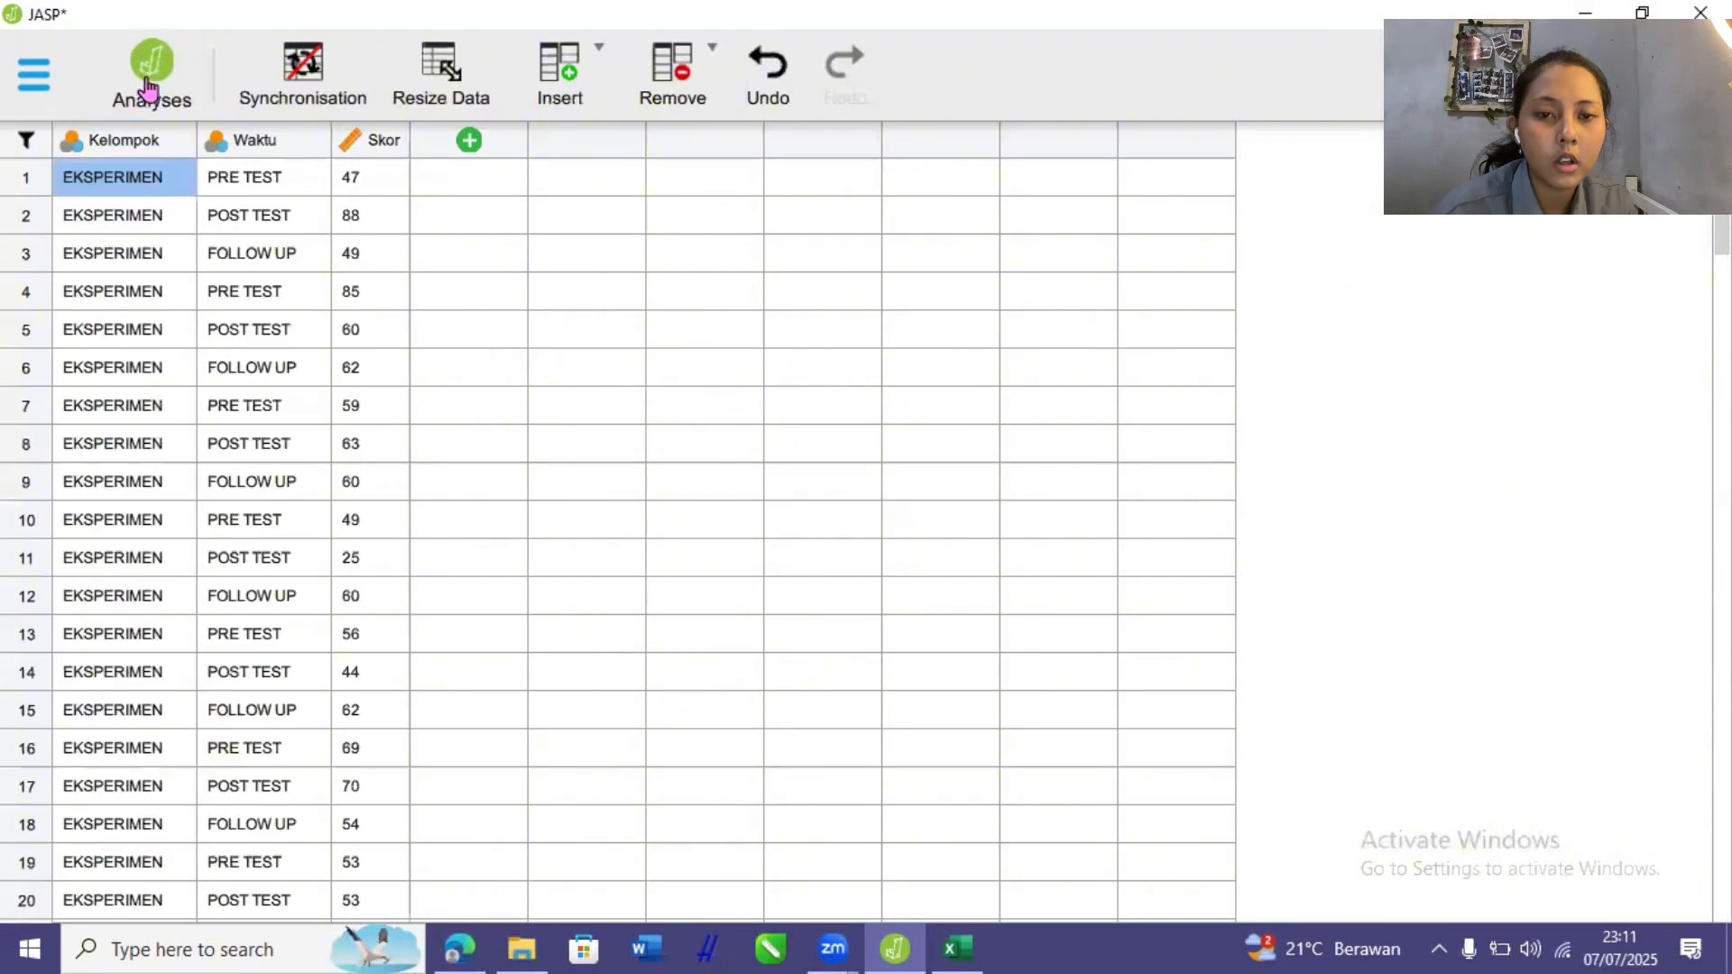
Return to the analyses and assign Kelompok and Waktu as the ANOVA's fixed factors and Skor as its dependent variable.
{"action": "left_click", "coordinate": [150, 72]}
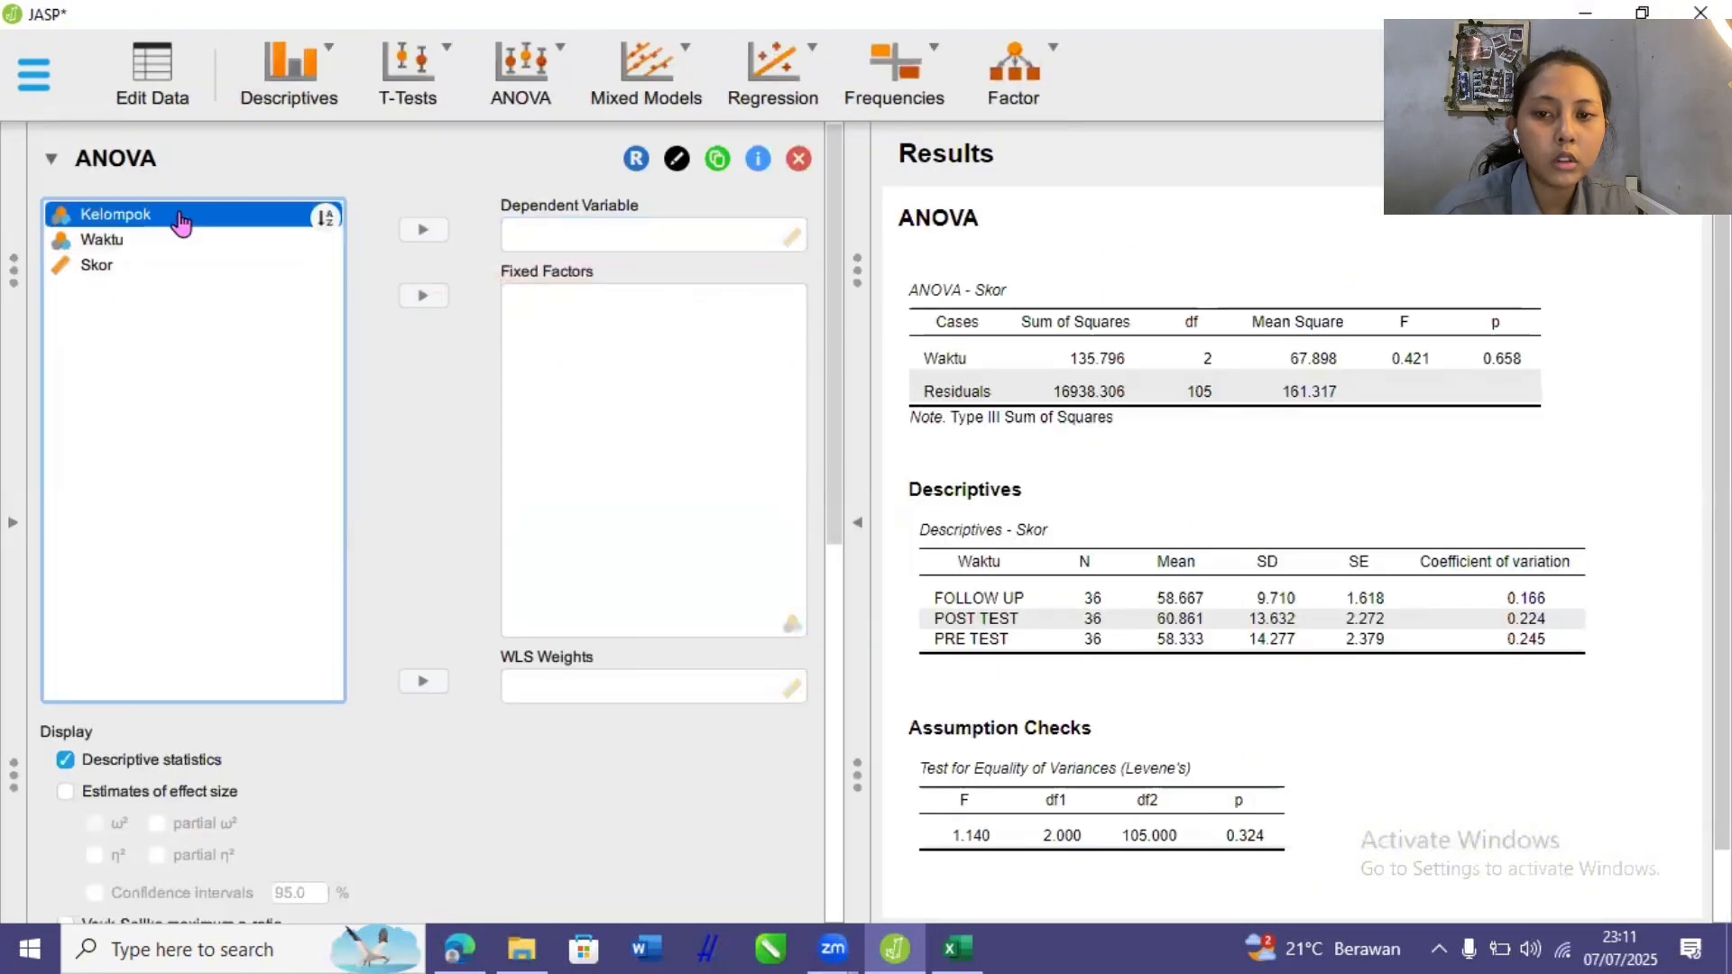
{"action": "left_click", "coordinate": [422, 296]}
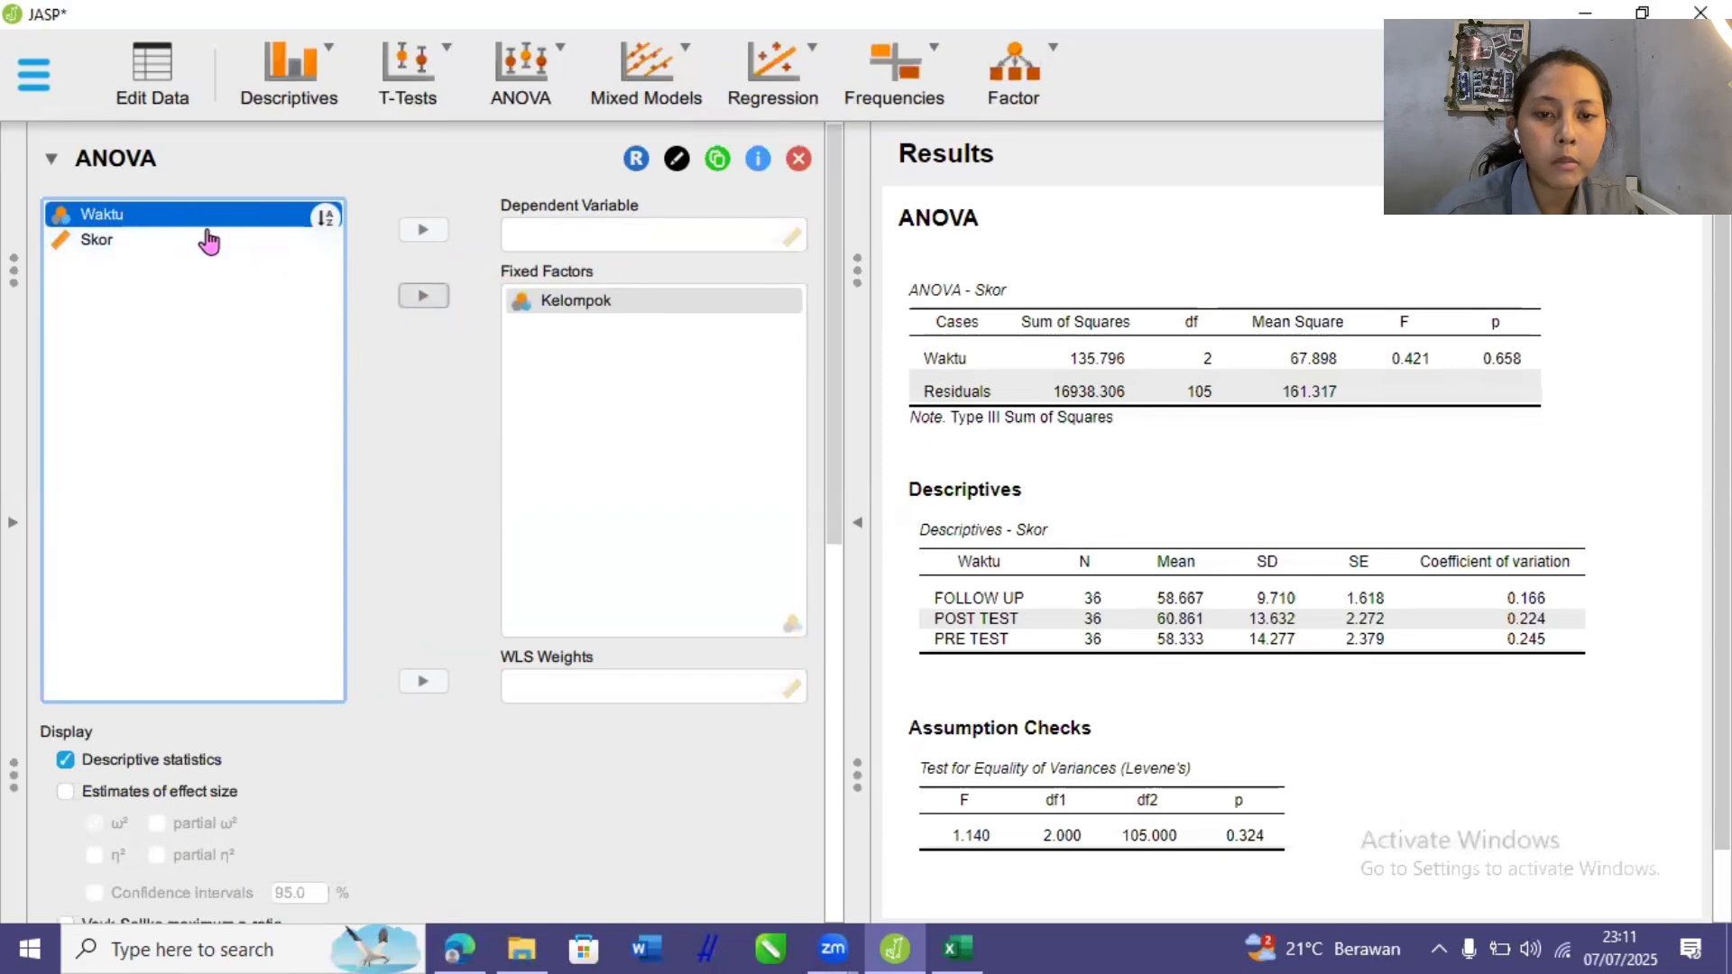
{"action": "left_click", "coordinate": [190, 240]}
{"action": "left_click", "coordinate": [424, 230]}
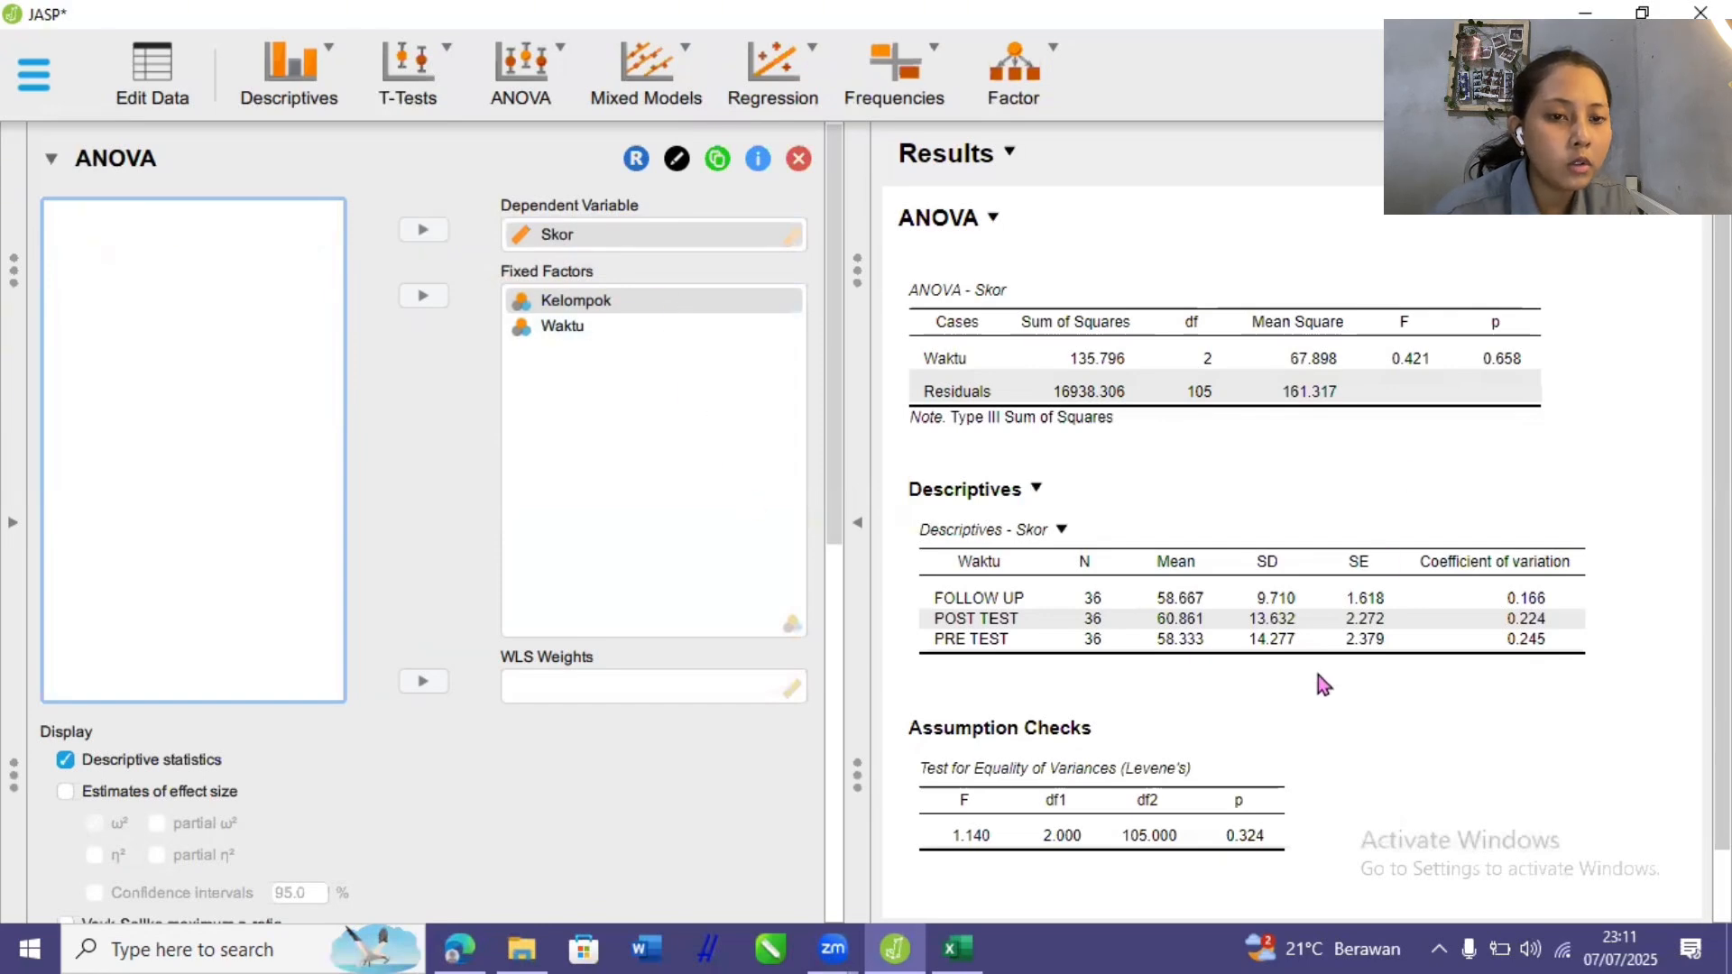
{"action": "scroll", "coordinate": [1315, 683], "scroll_direction": "down", "scroll_amount": 1}
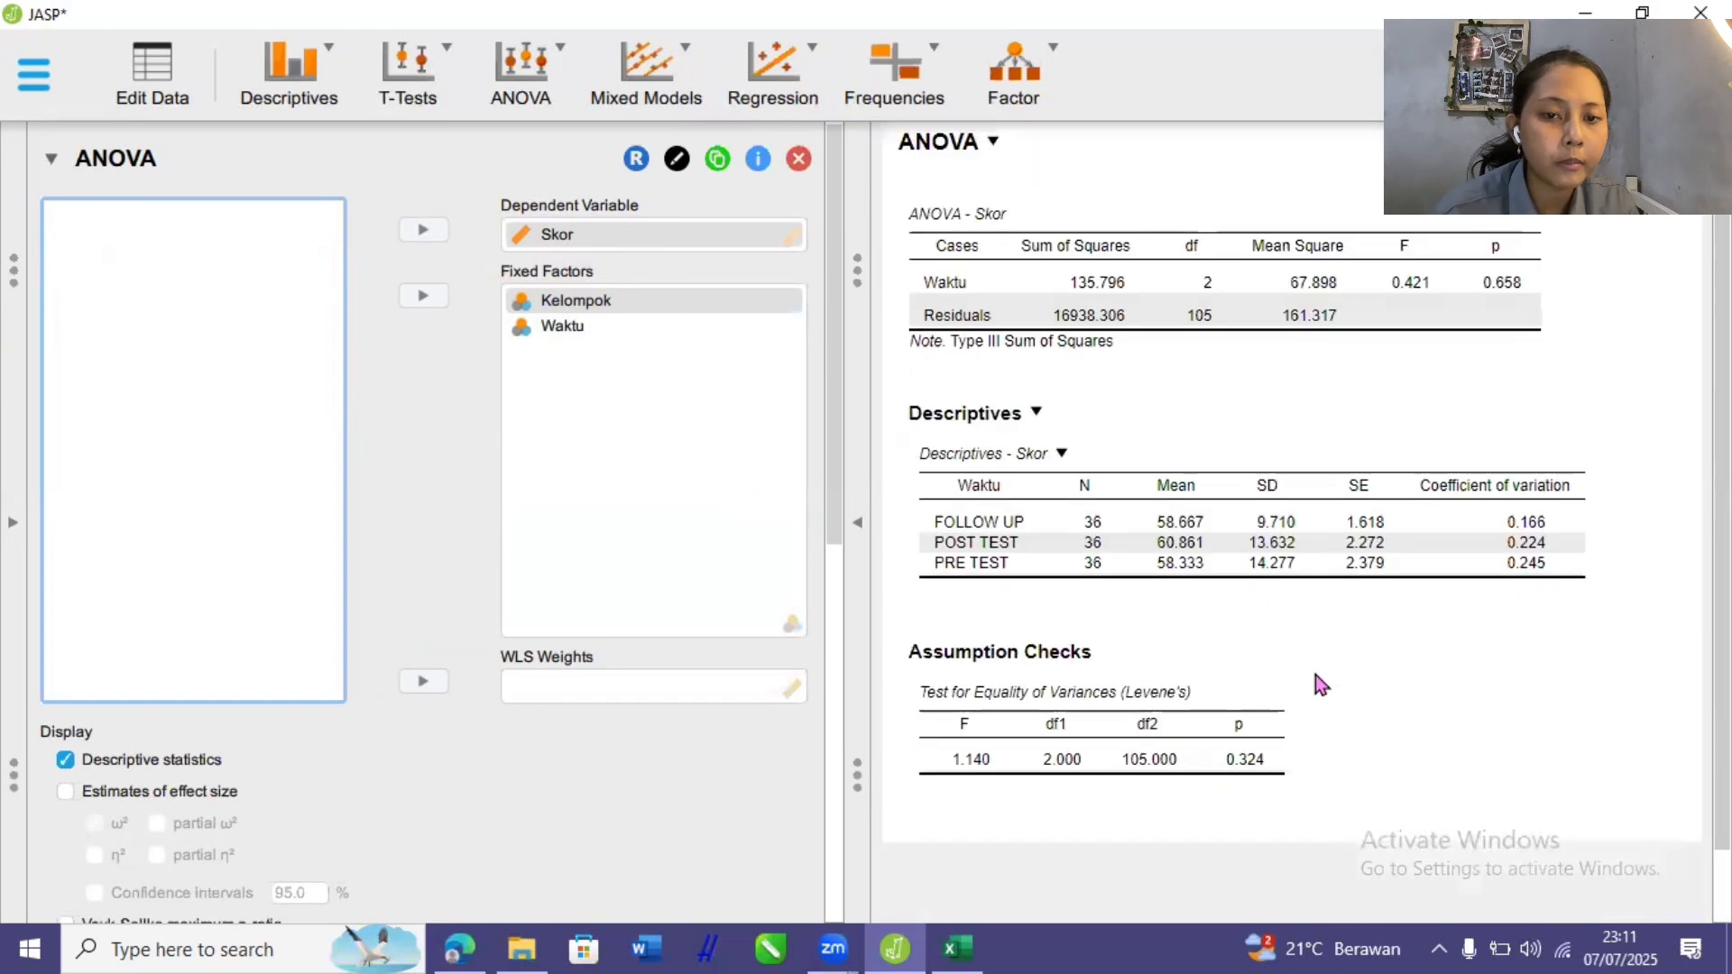
{"action": "scroll", "coordinate": [1315, 683], "scroll_direction": "up", "scroll_amount": 1}
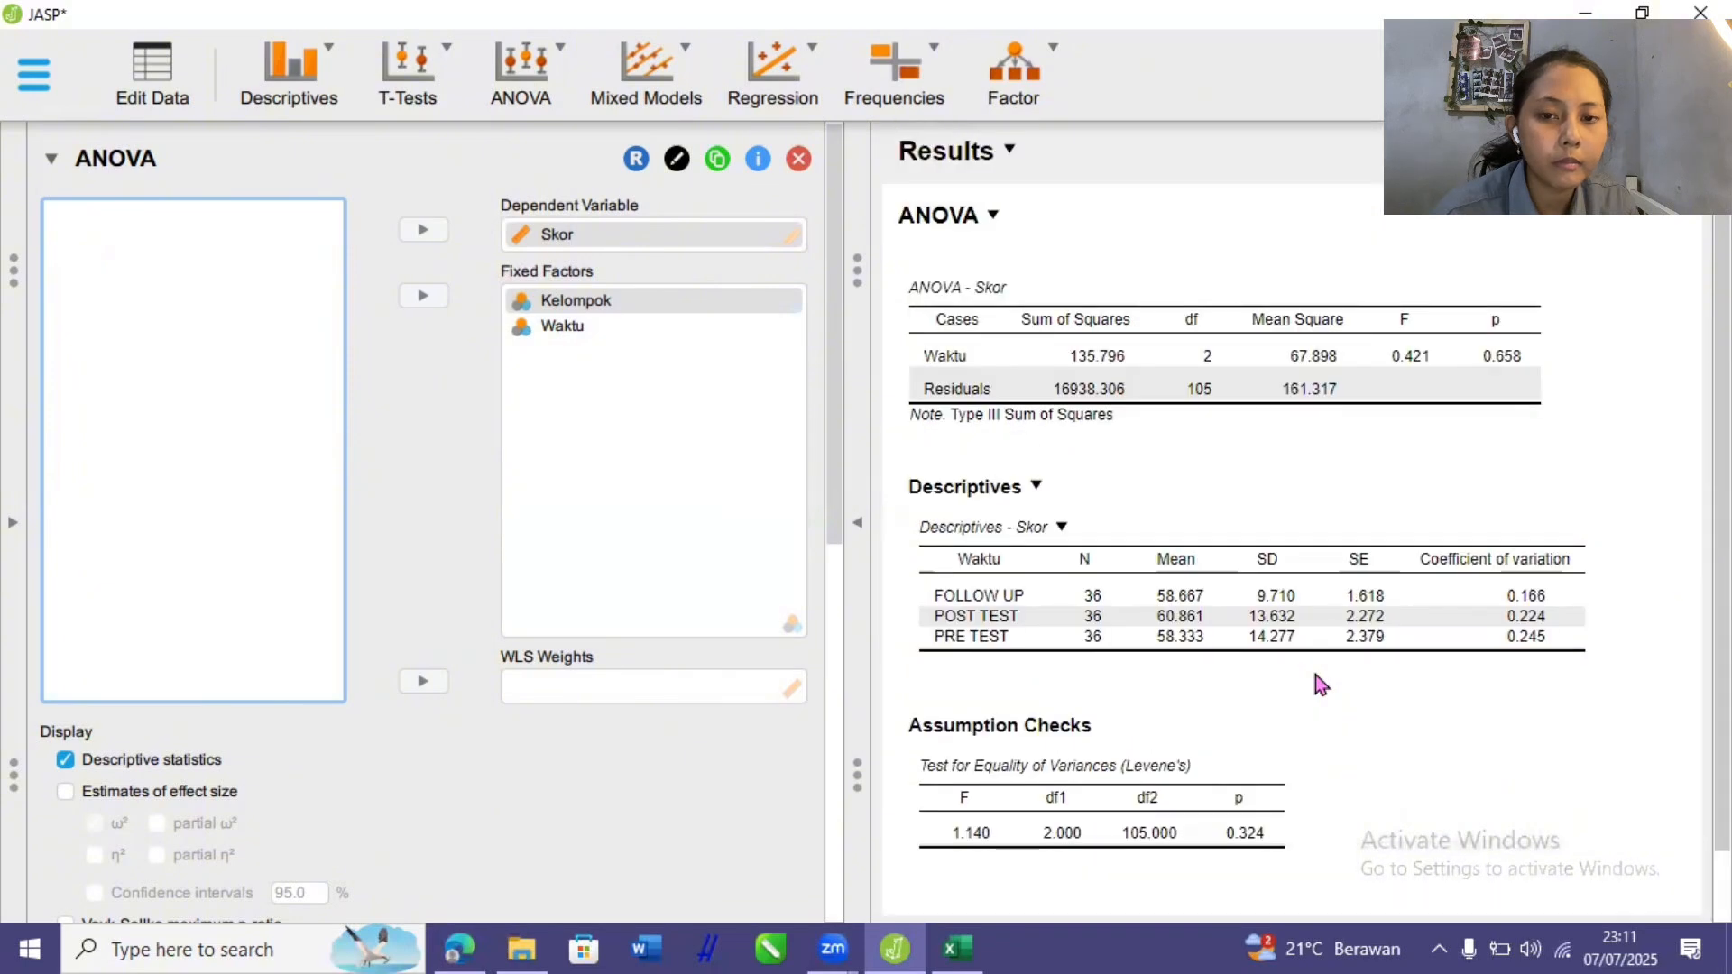
Remove Skor from the ANOVA's dependent variable and assign it there again.
{"action": "left_click", "coordinate": [622, 330]}
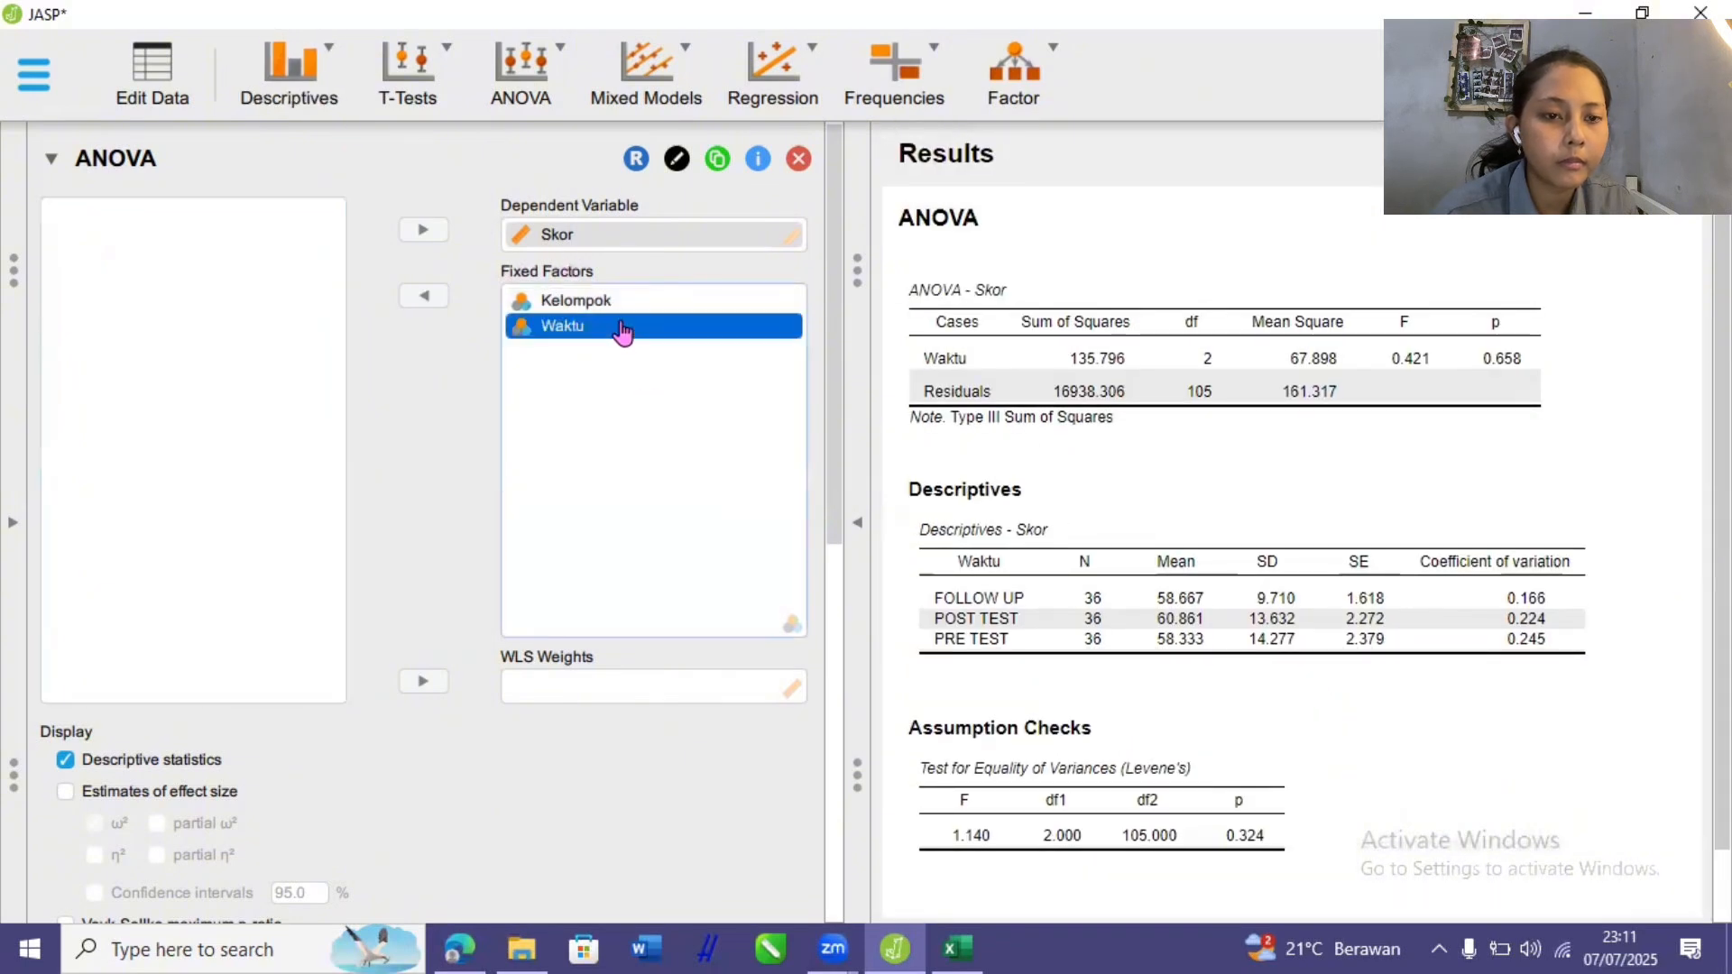
{"action": "left_click", "coordinate": [629, 303]}
{"action": "left_click", "coordinate": [645, 237]}
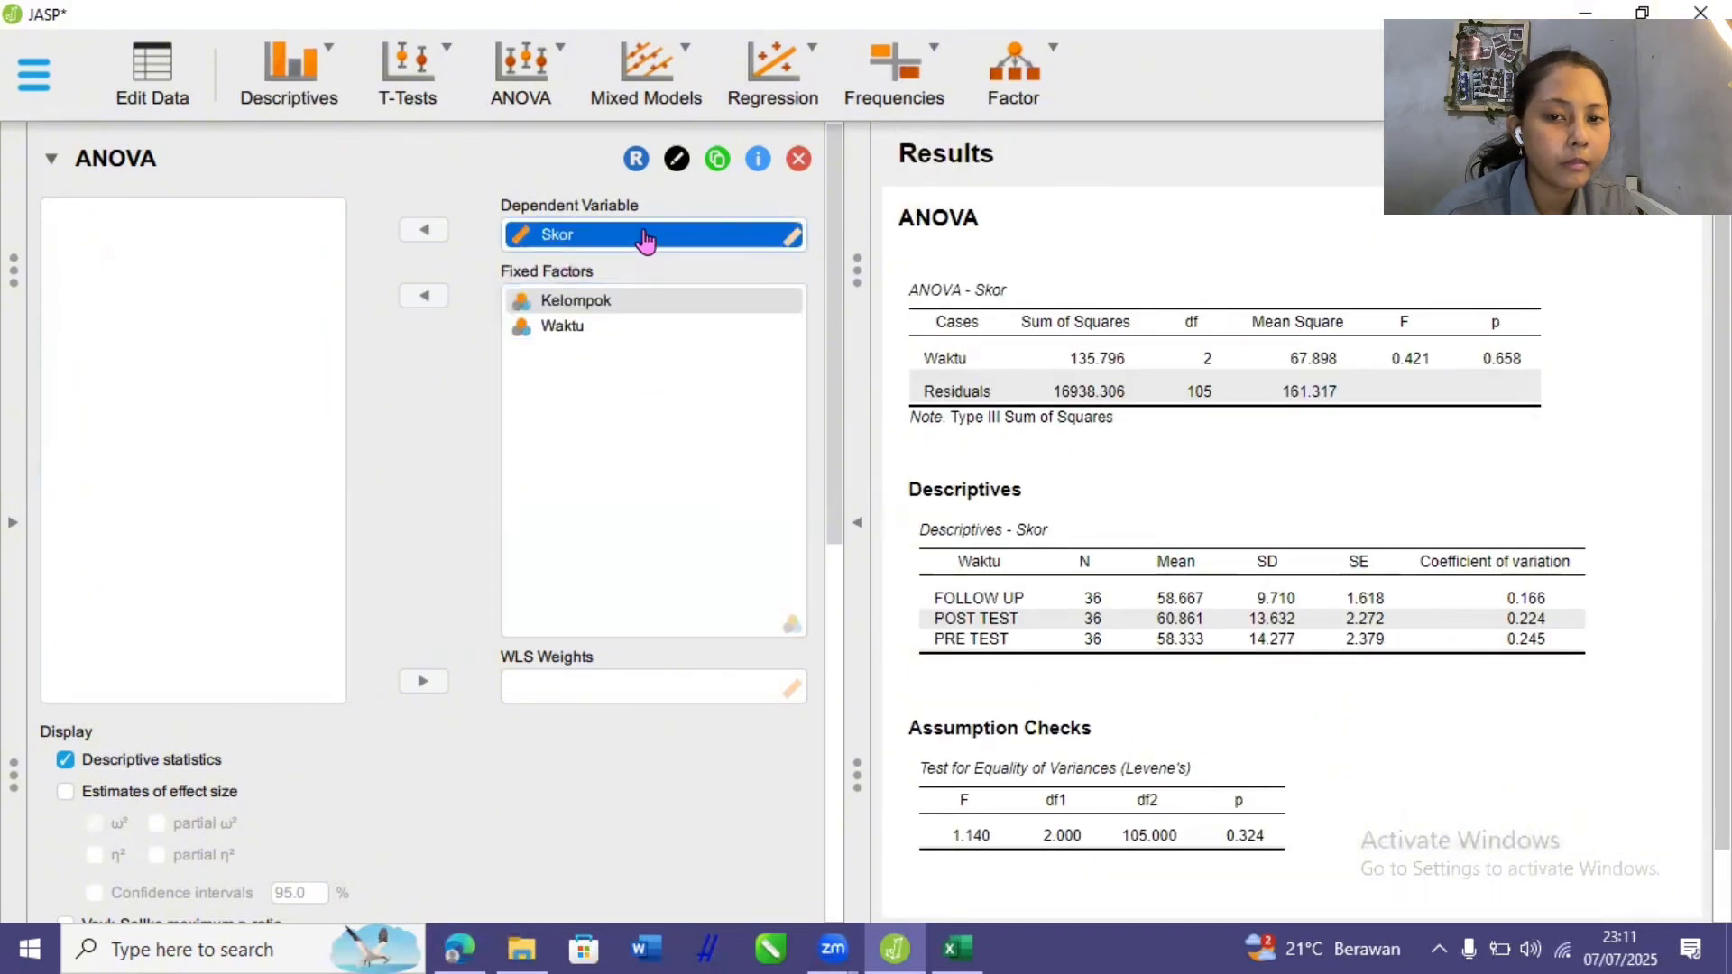
{"action": "left_click", "coordinate": [426, 231]}
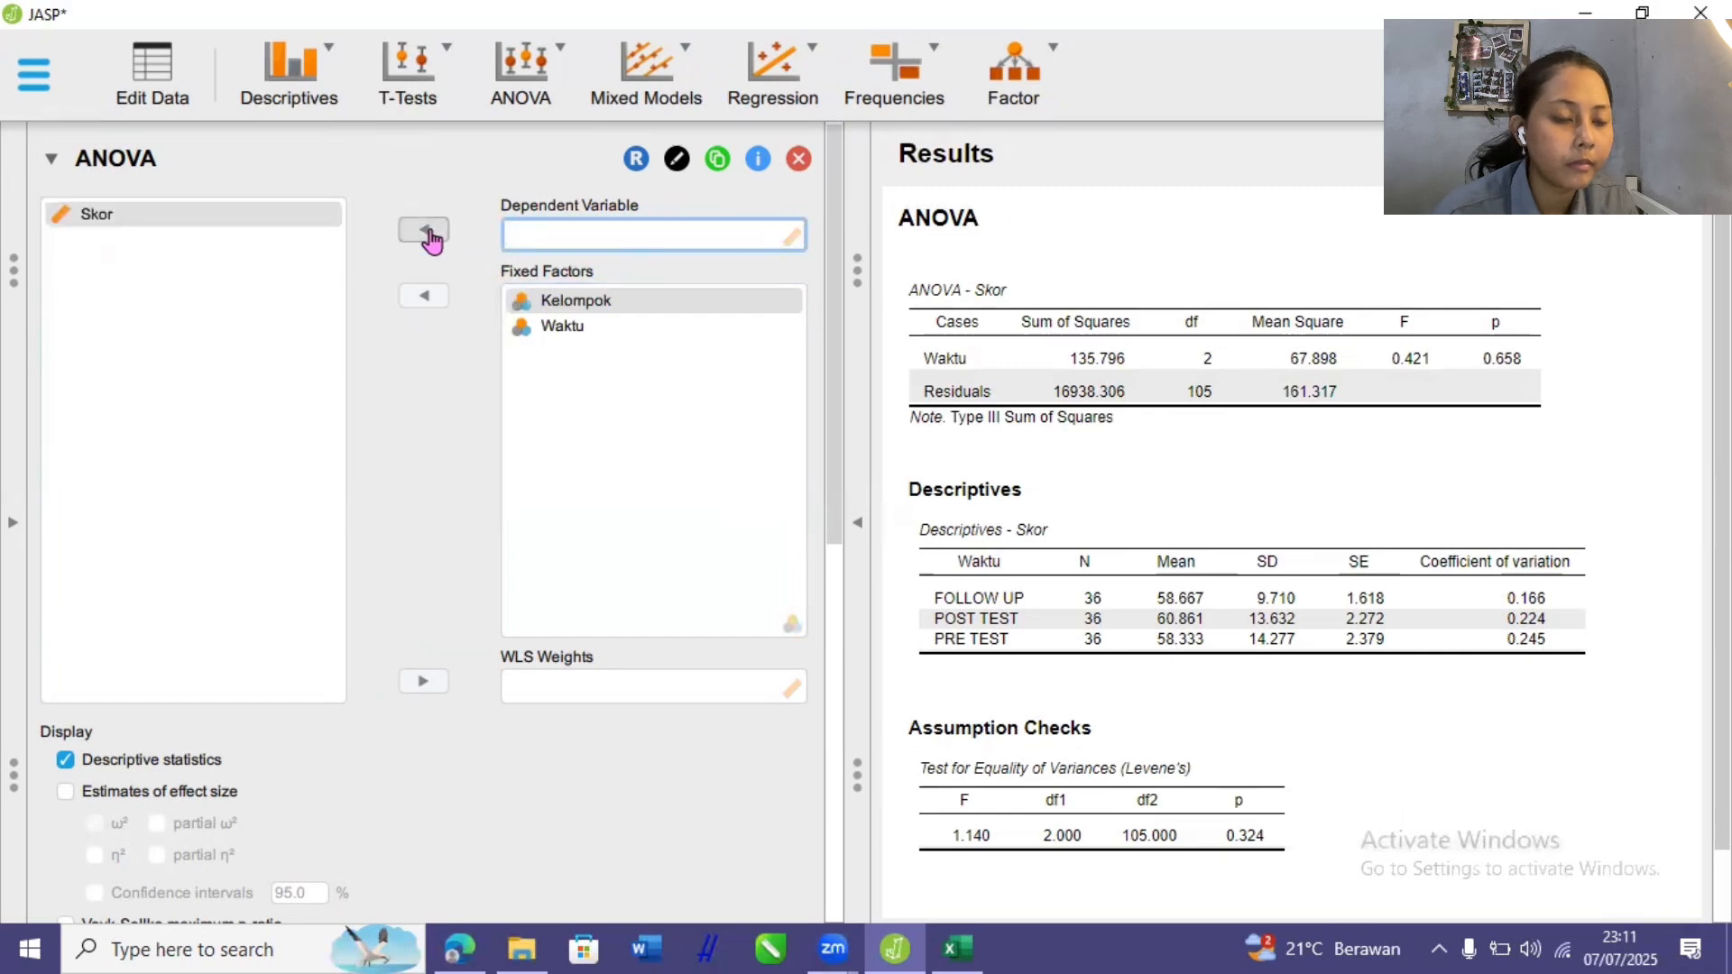
{"action": "left_click", "coordinate": [263, 217]}
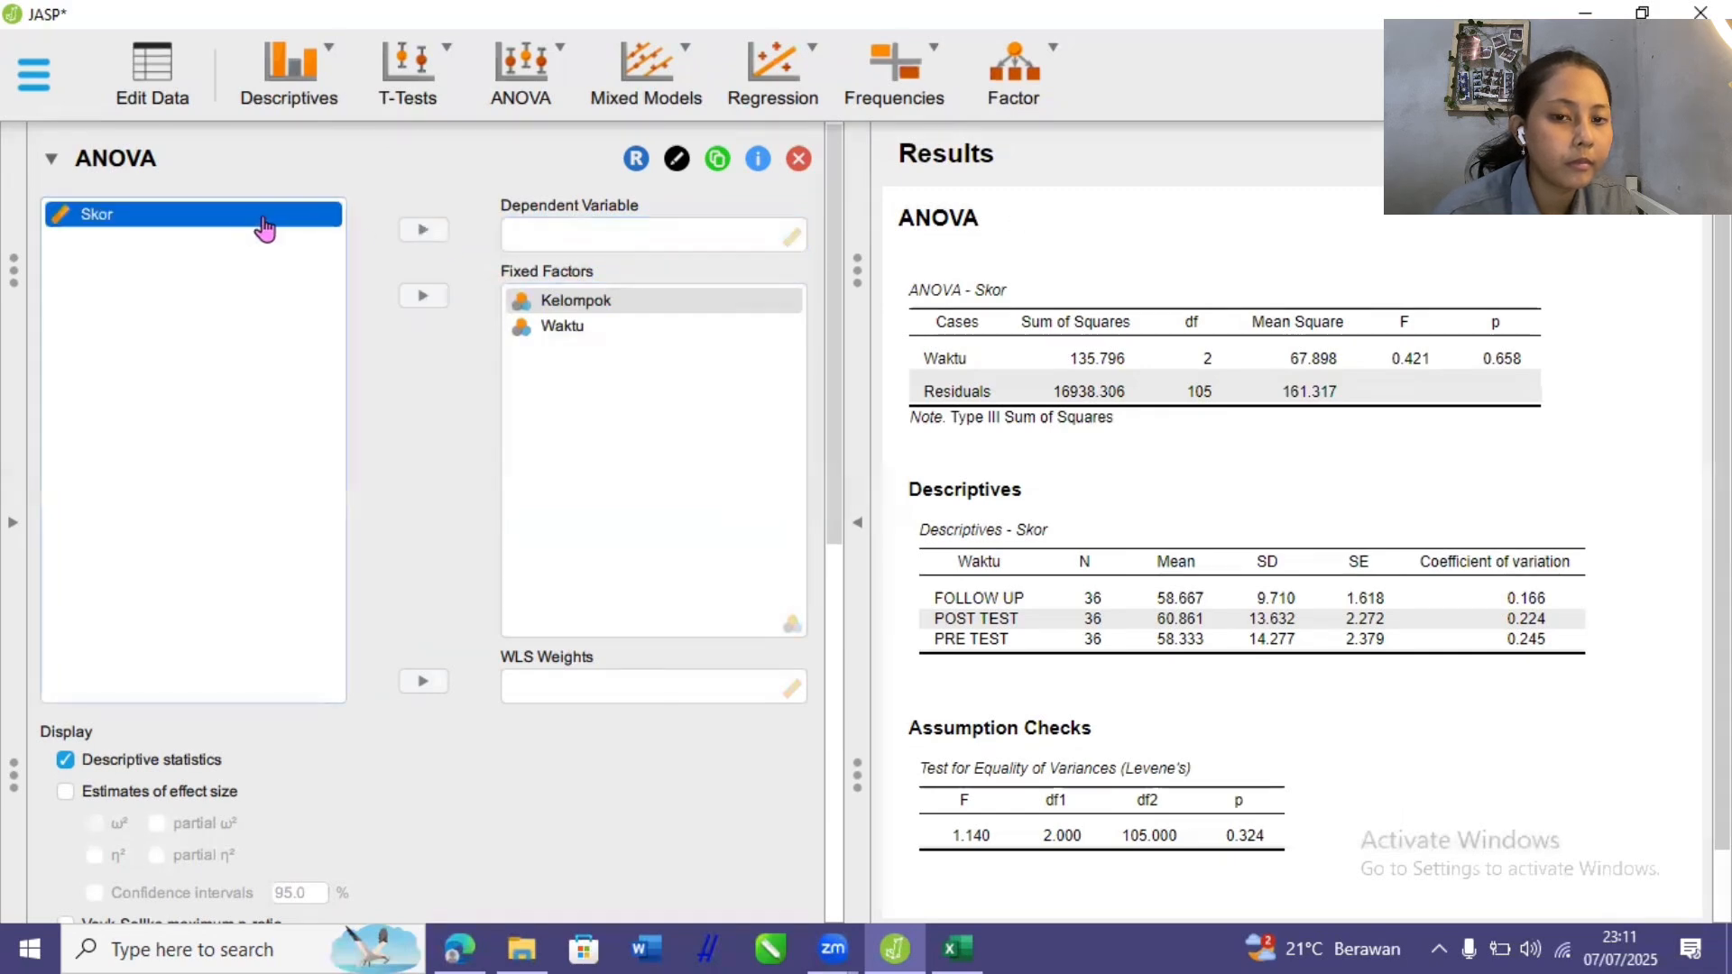
{"action": "left_click", "coordinate": [424, 231]}
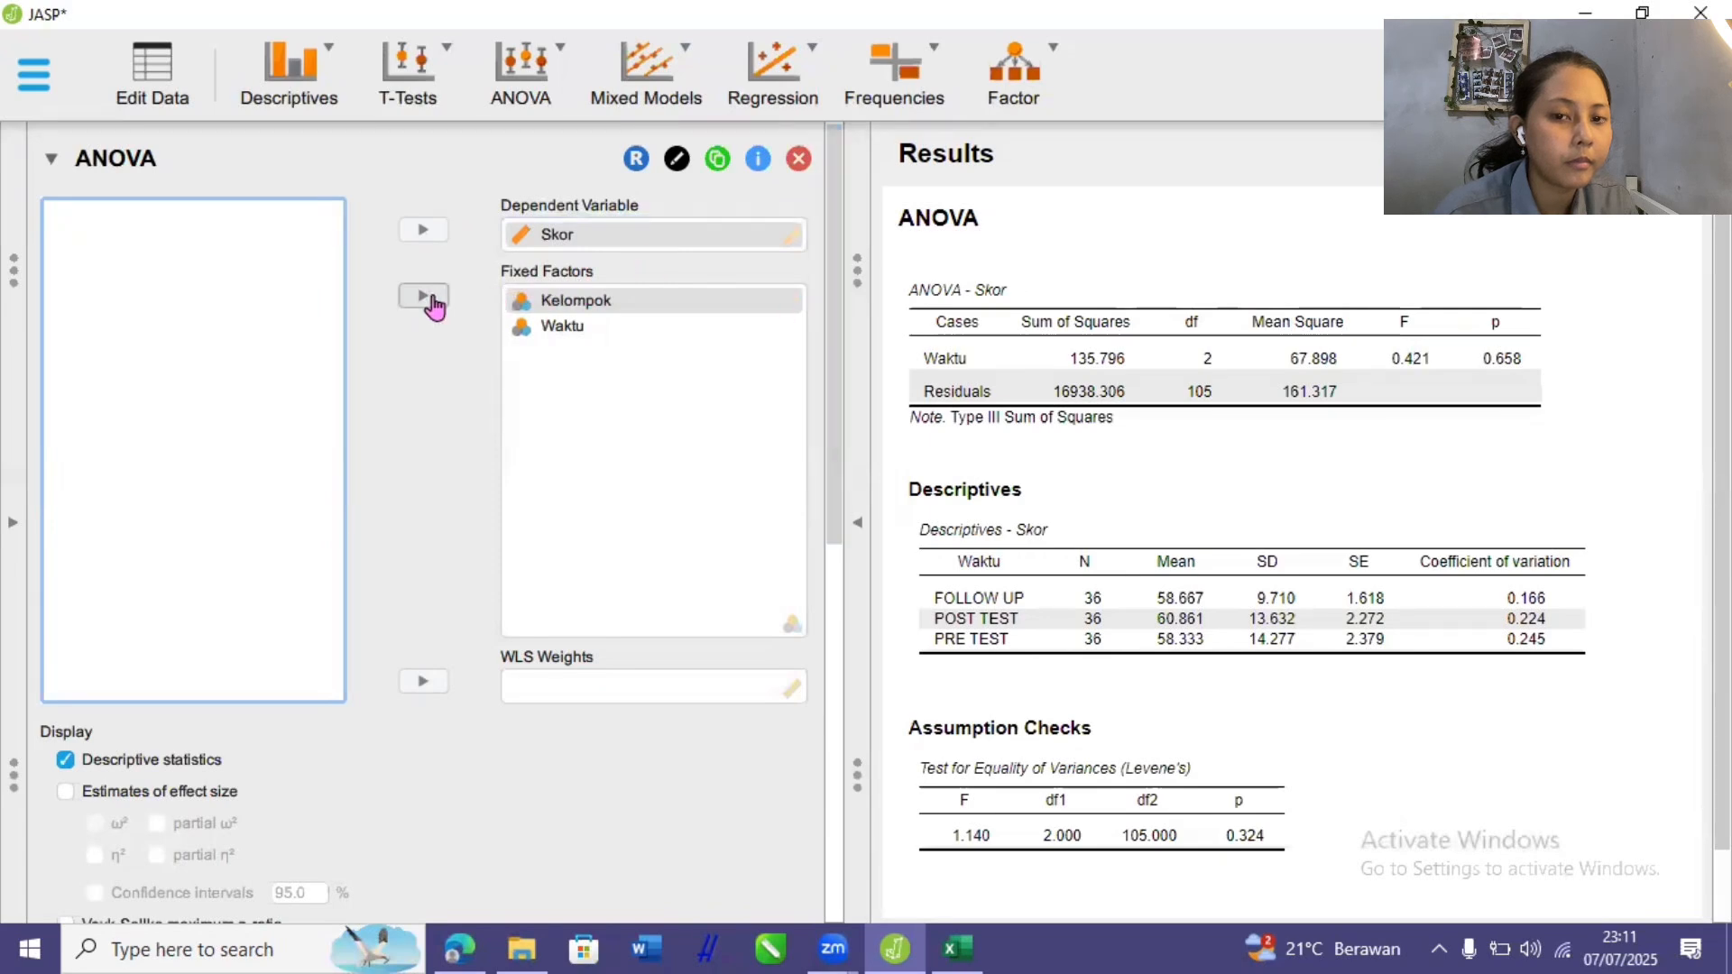
Take Kelompok out of the ANOVA's fixed factors and add it back below Waktu.
{"action": "left_click", "coordinate": [628, 305]}
{"action": "left_click", "coordinate": [431, 297]}
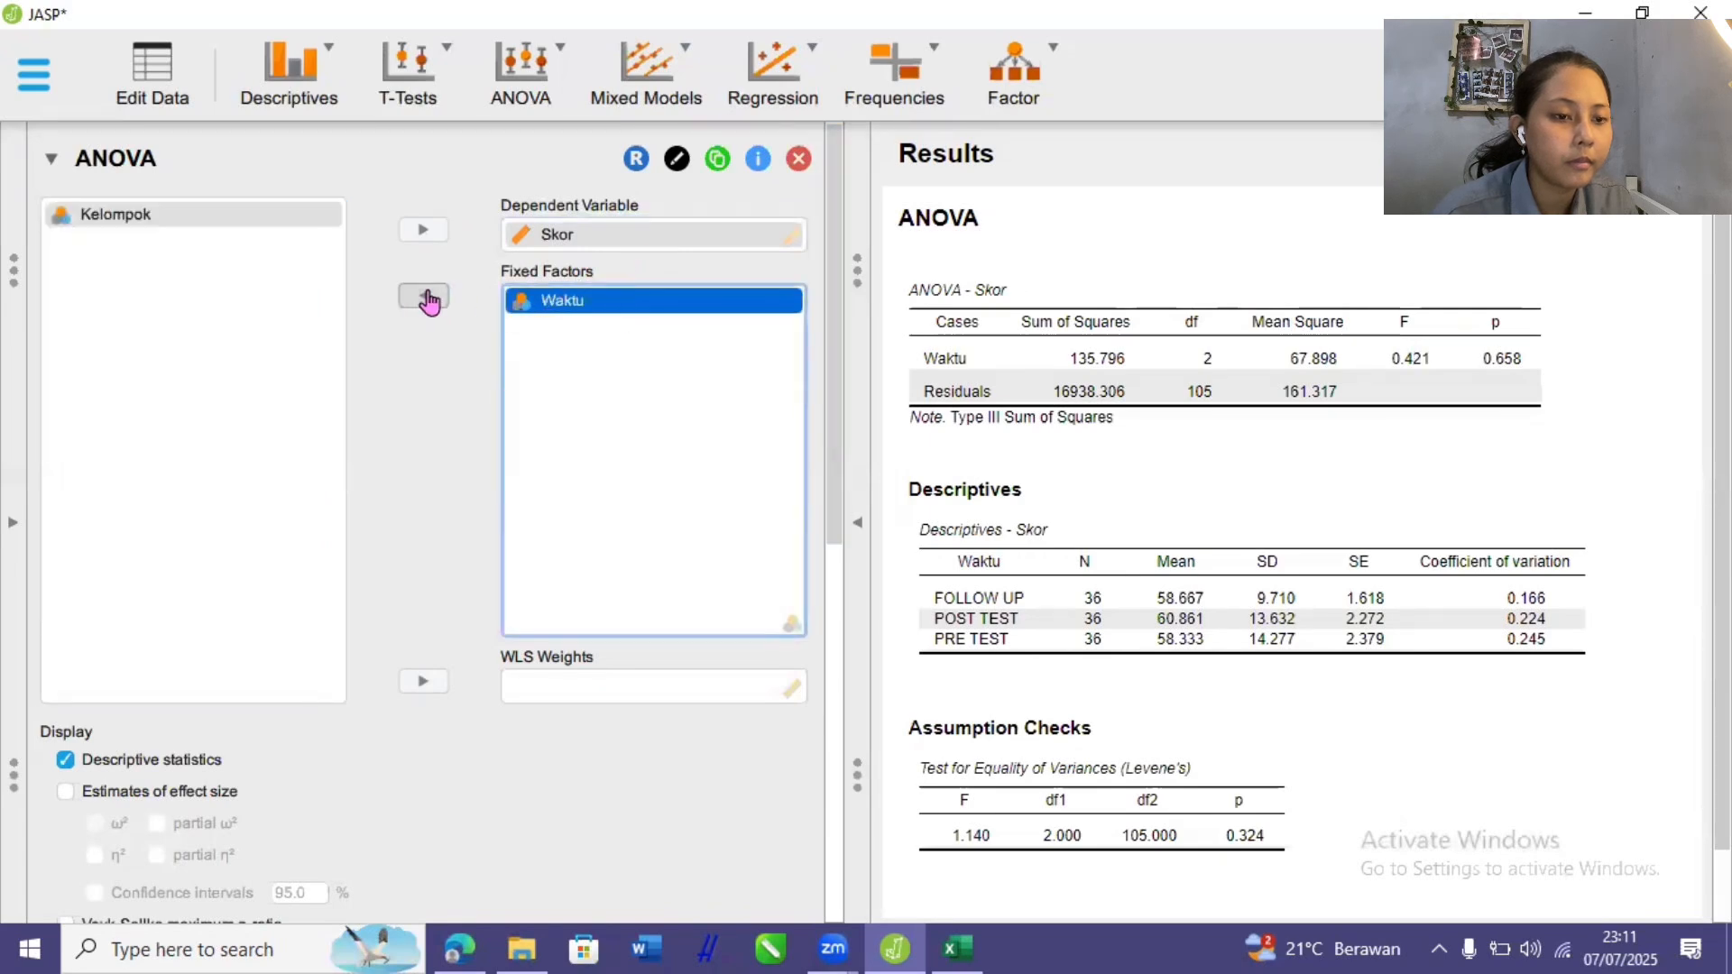
{"action": "left_click", "coordinate": [242, 217]}
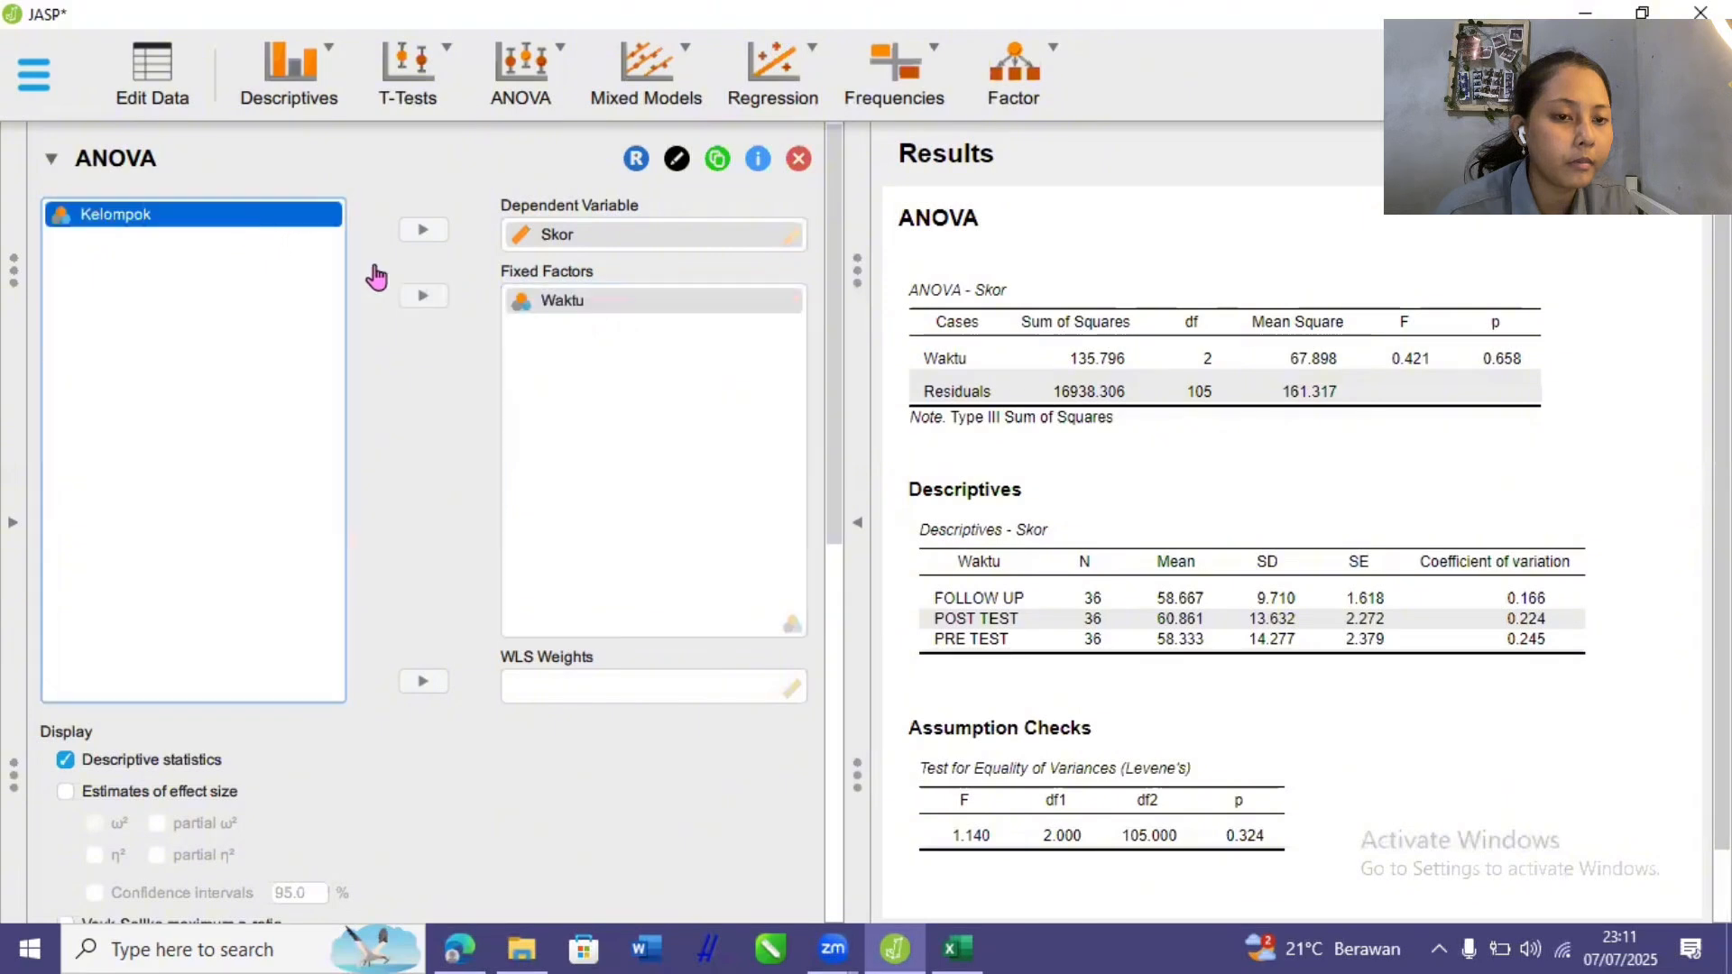
{"action": "left_click", "coordinate": [424, 299]}
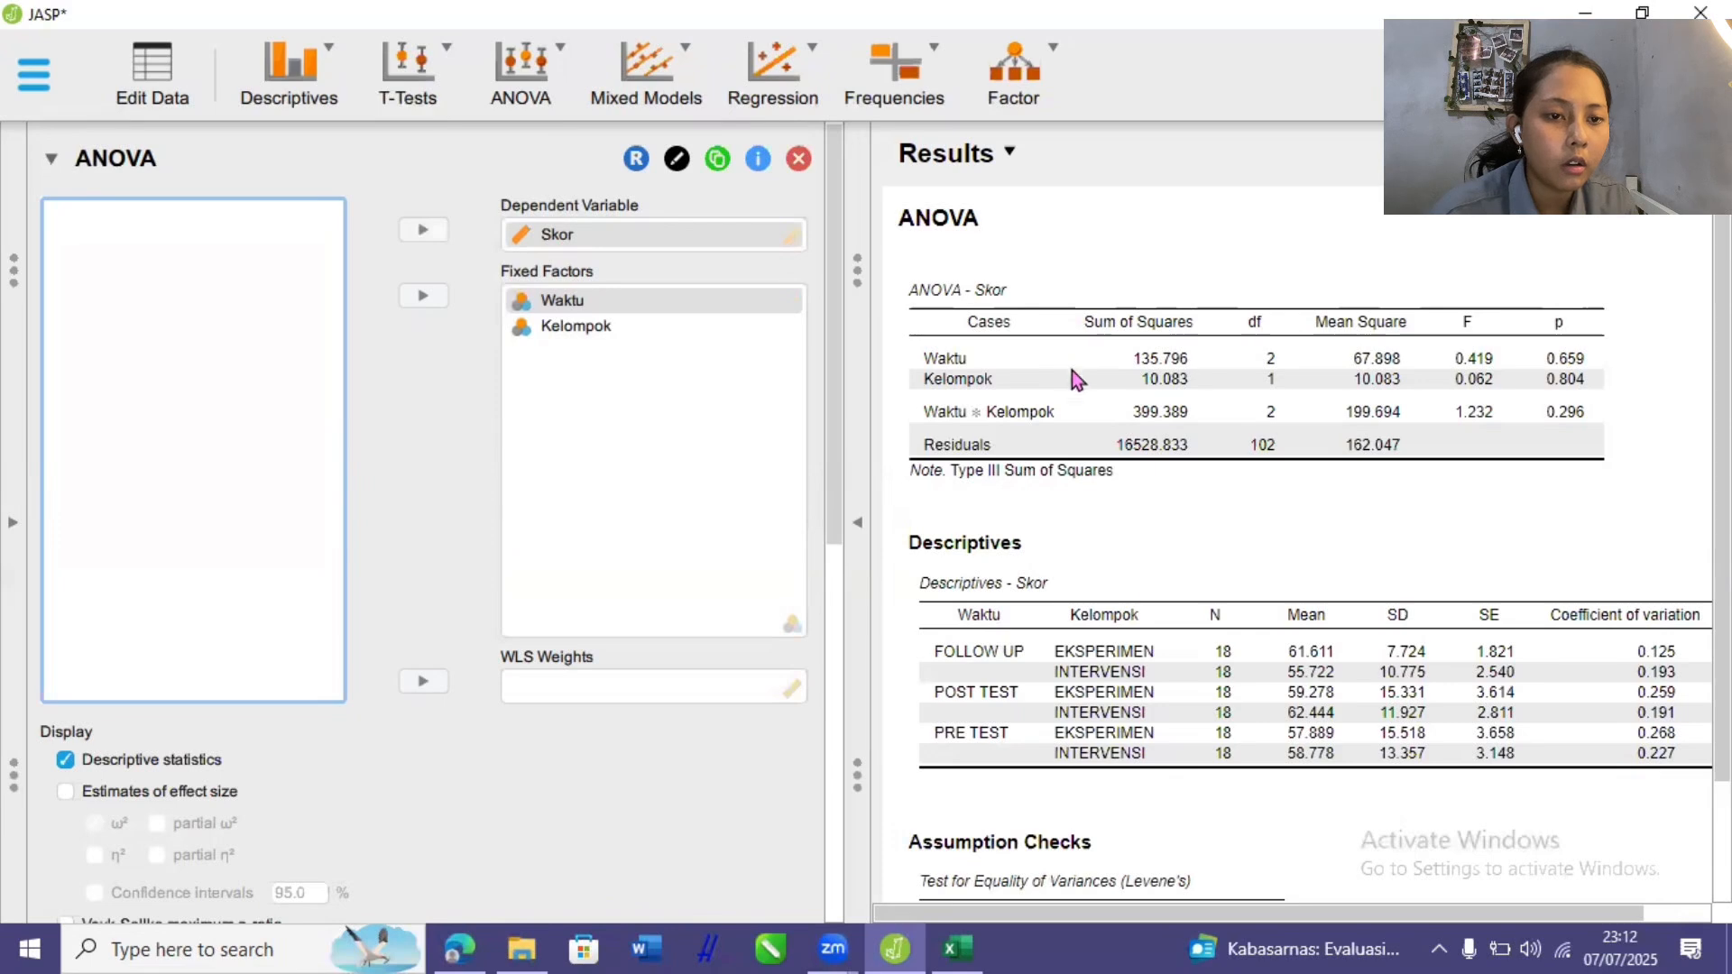
Review the two-factor ANOVA table, the descriptives by Waktu and Kelompok, and Levene's test.
{"action": "scroll", "coordinate": [1254, 805], "scroll_direction": "down", "scroll_amount": 3}
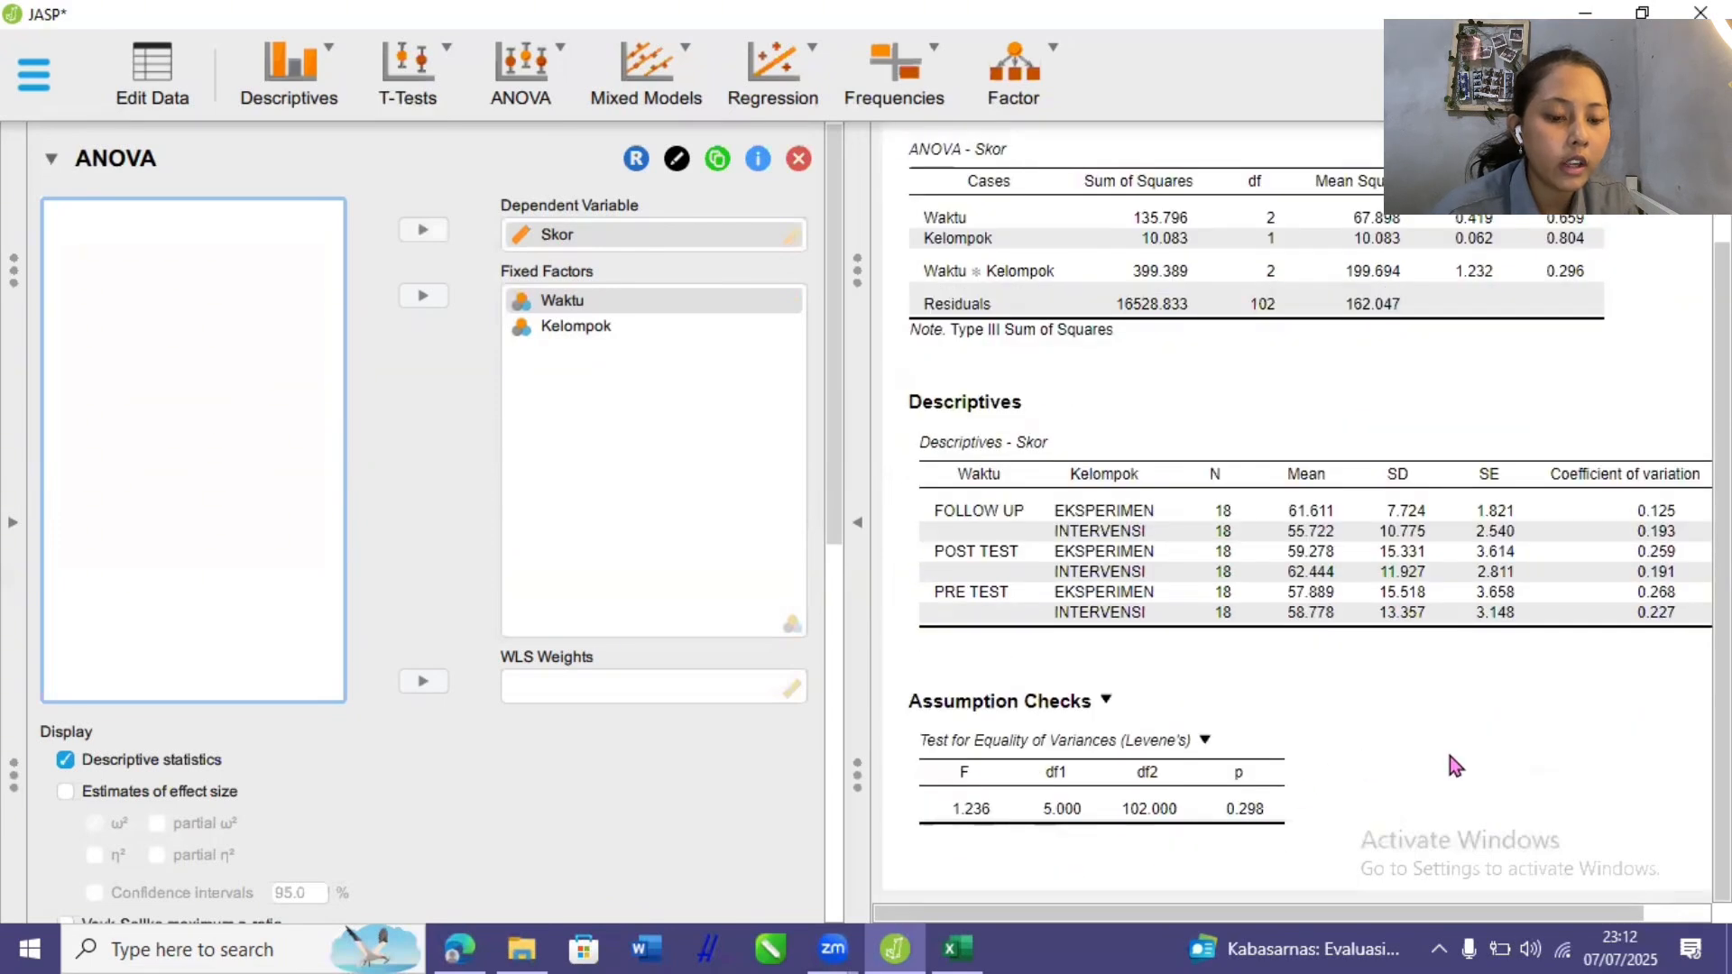
{"action": "scroll", "coordinate": [1448, 756], "scroll_direction": "up", "scroll_amount": 3}
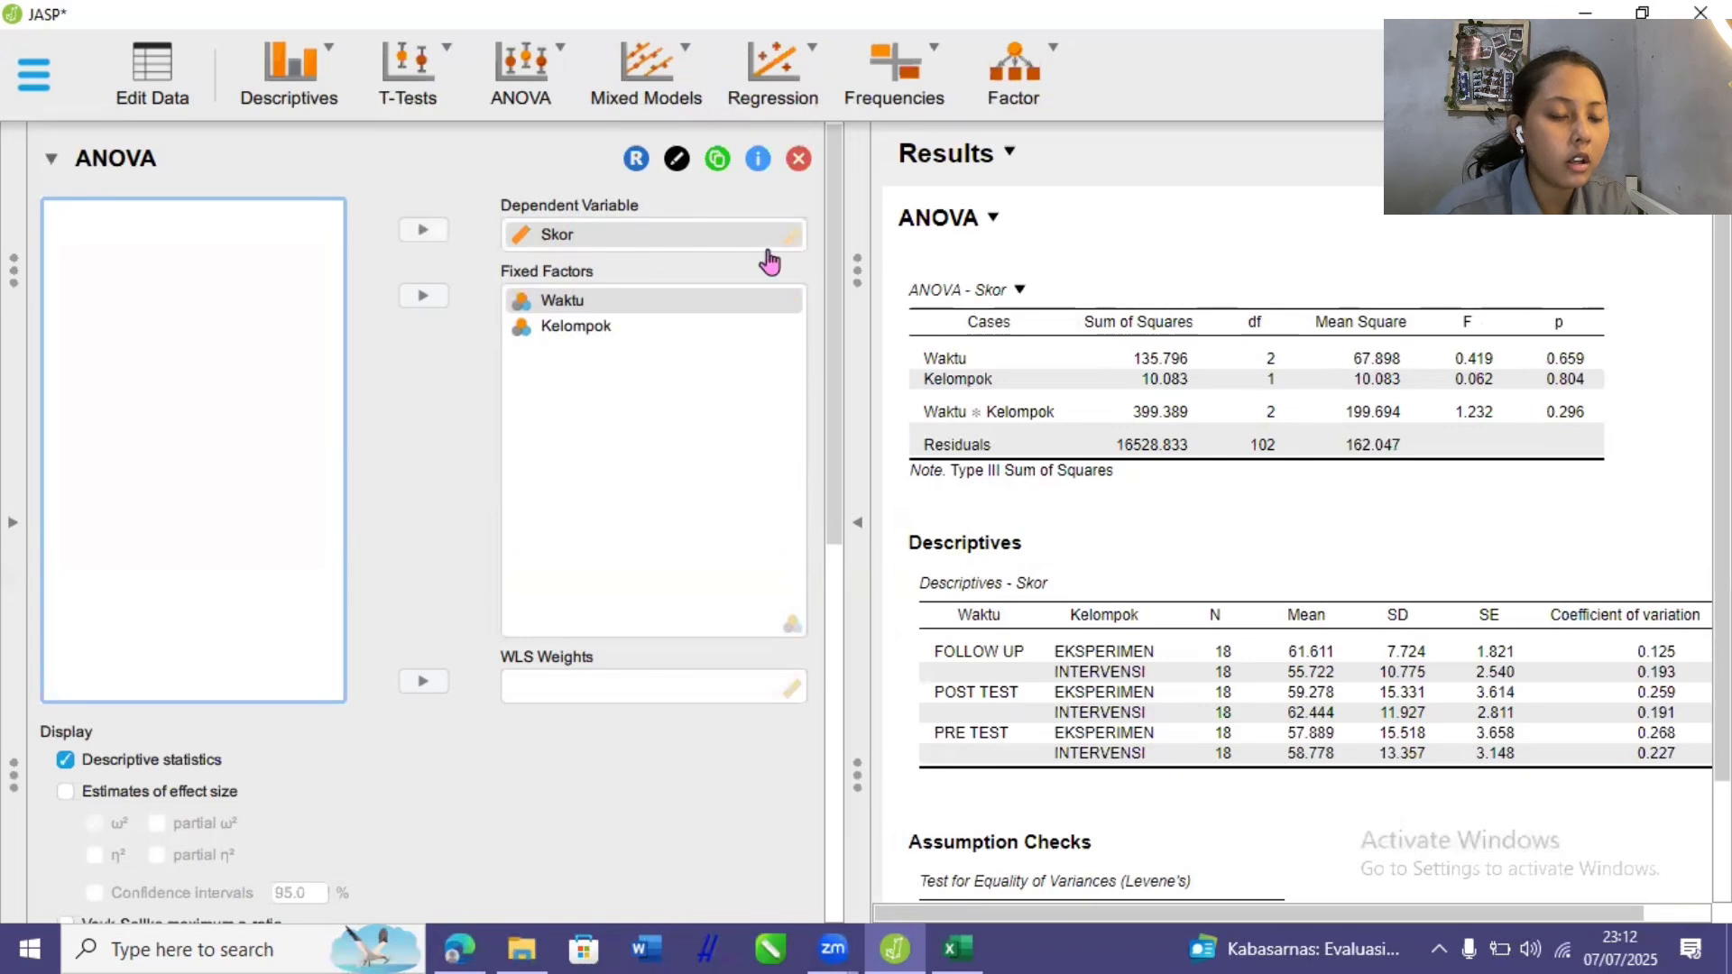
{"action": "left_click", "coordinate": [432, 455]}
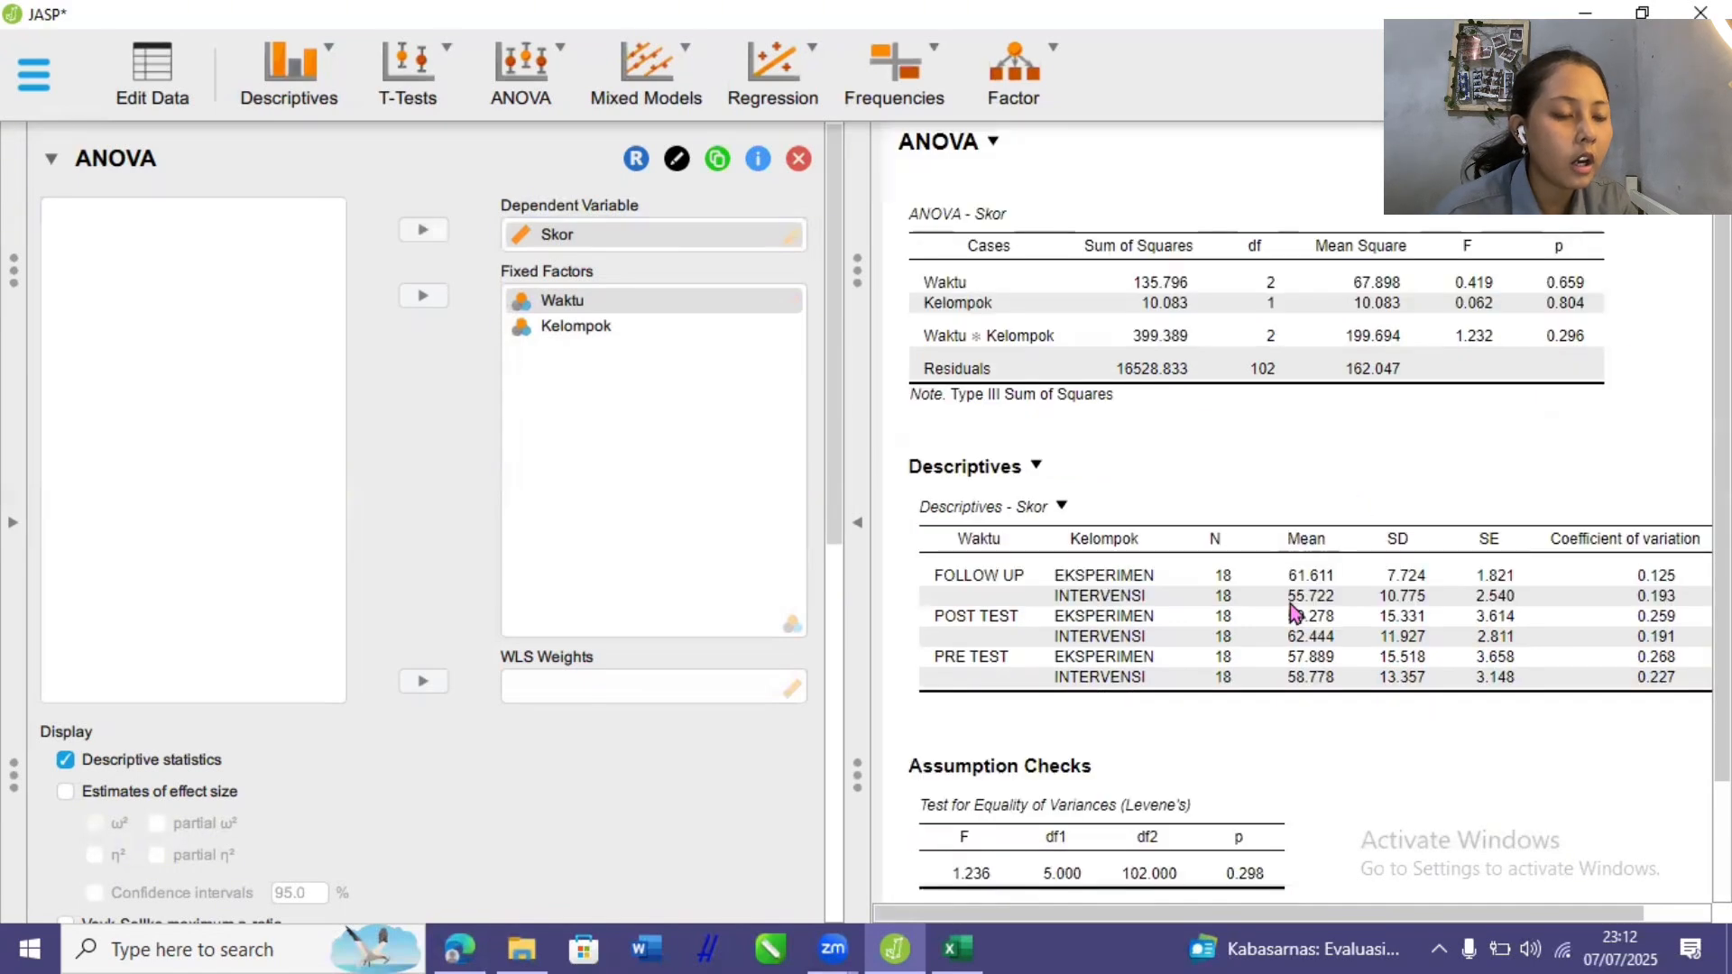
{"action": "scroll", "coordinate": [1292, 604], "scroll_direction": "down", "scroll_amount": 1}
{"action": "scroll", "coordinate": [1303, 591], "scroll_direction": "down", "scroll_amount": 1}
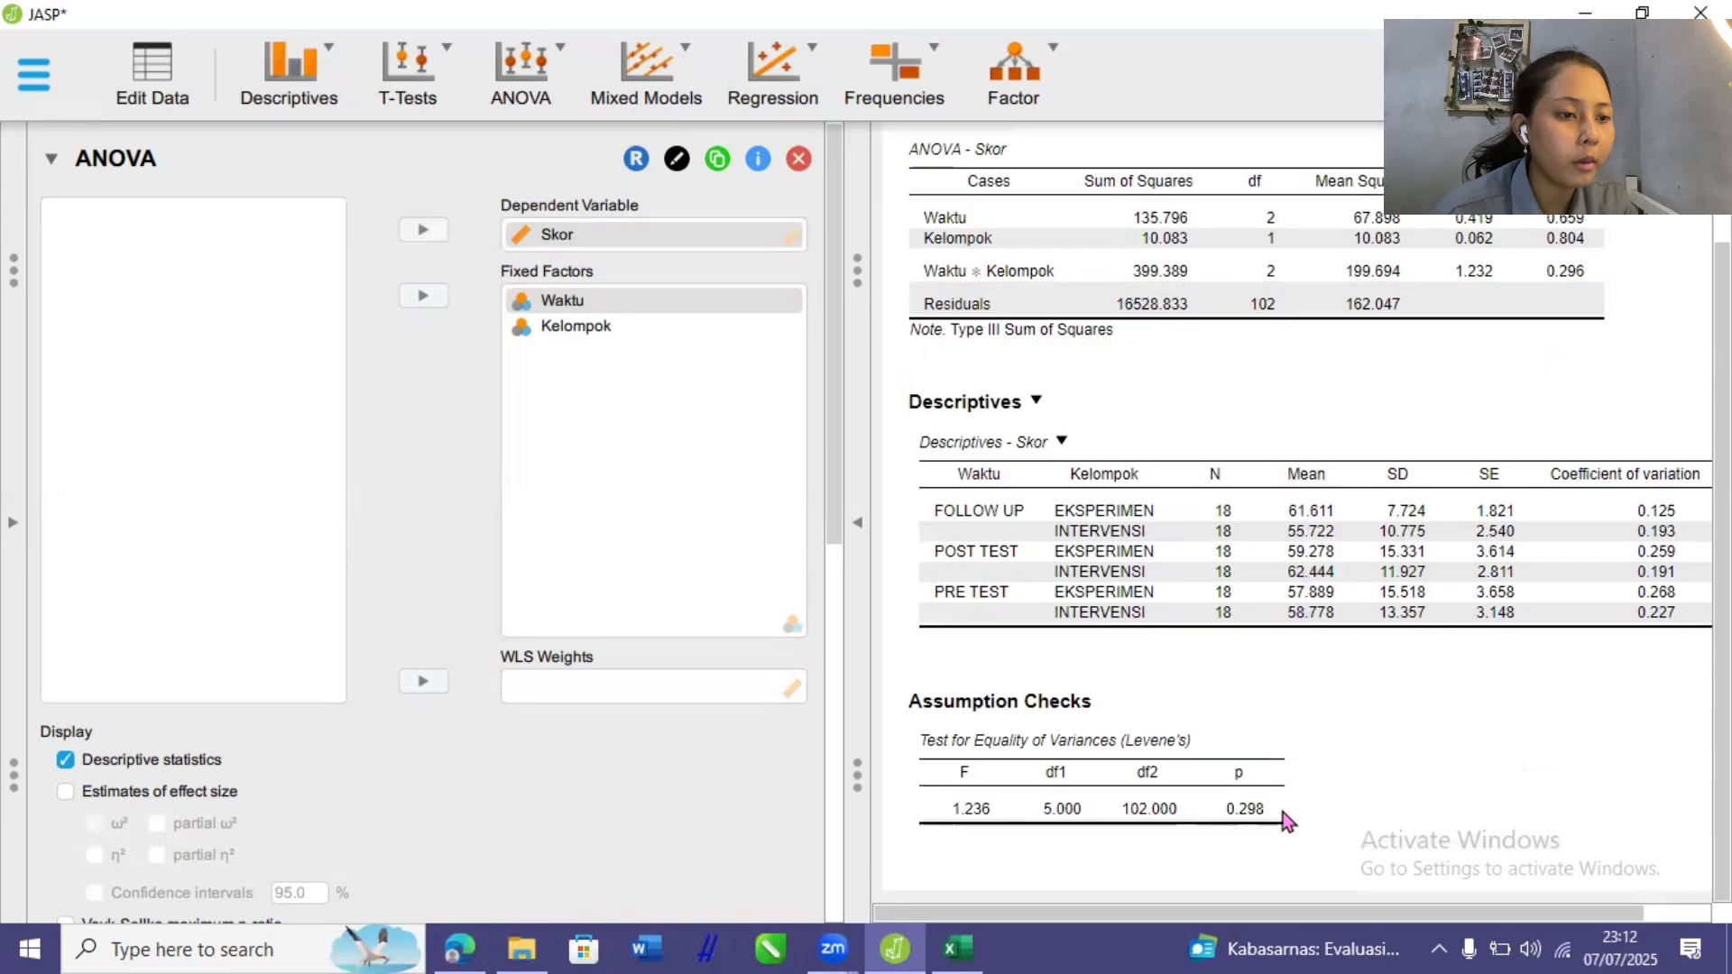
{"action": "mouse_move", "coordinate": [1303, 911]}
{"action": "left_mouse_down"}
{"action": "mouse_move", "coordinate": [1430, 918]}
{"action": "mouse_move", "coordinate": [1298, 920]}
{"action": "left_mouse_up"}
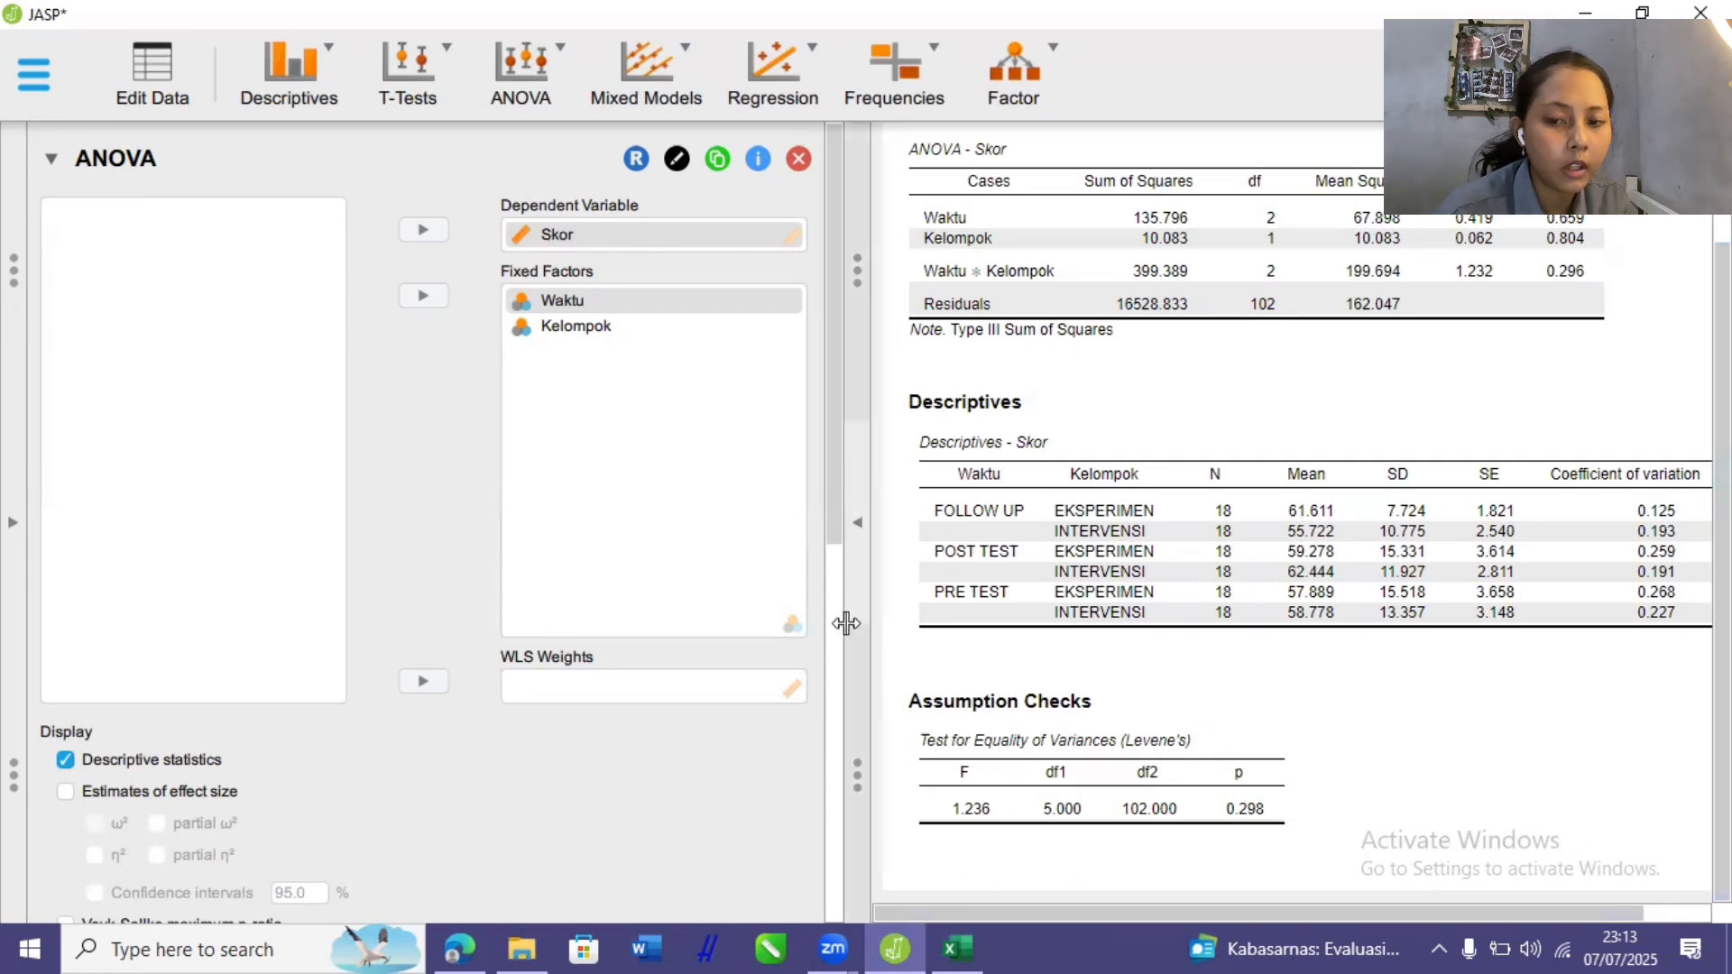
Look through the ANOVA's option sections, including Model, Assumption Checks, Contrasts, Order Restricted Hypotheses and Post Hoc Tests.
{"action": "scroll", "coordinate": [826, 523], "scroll_direction": "down", "scroll_amount": 5}
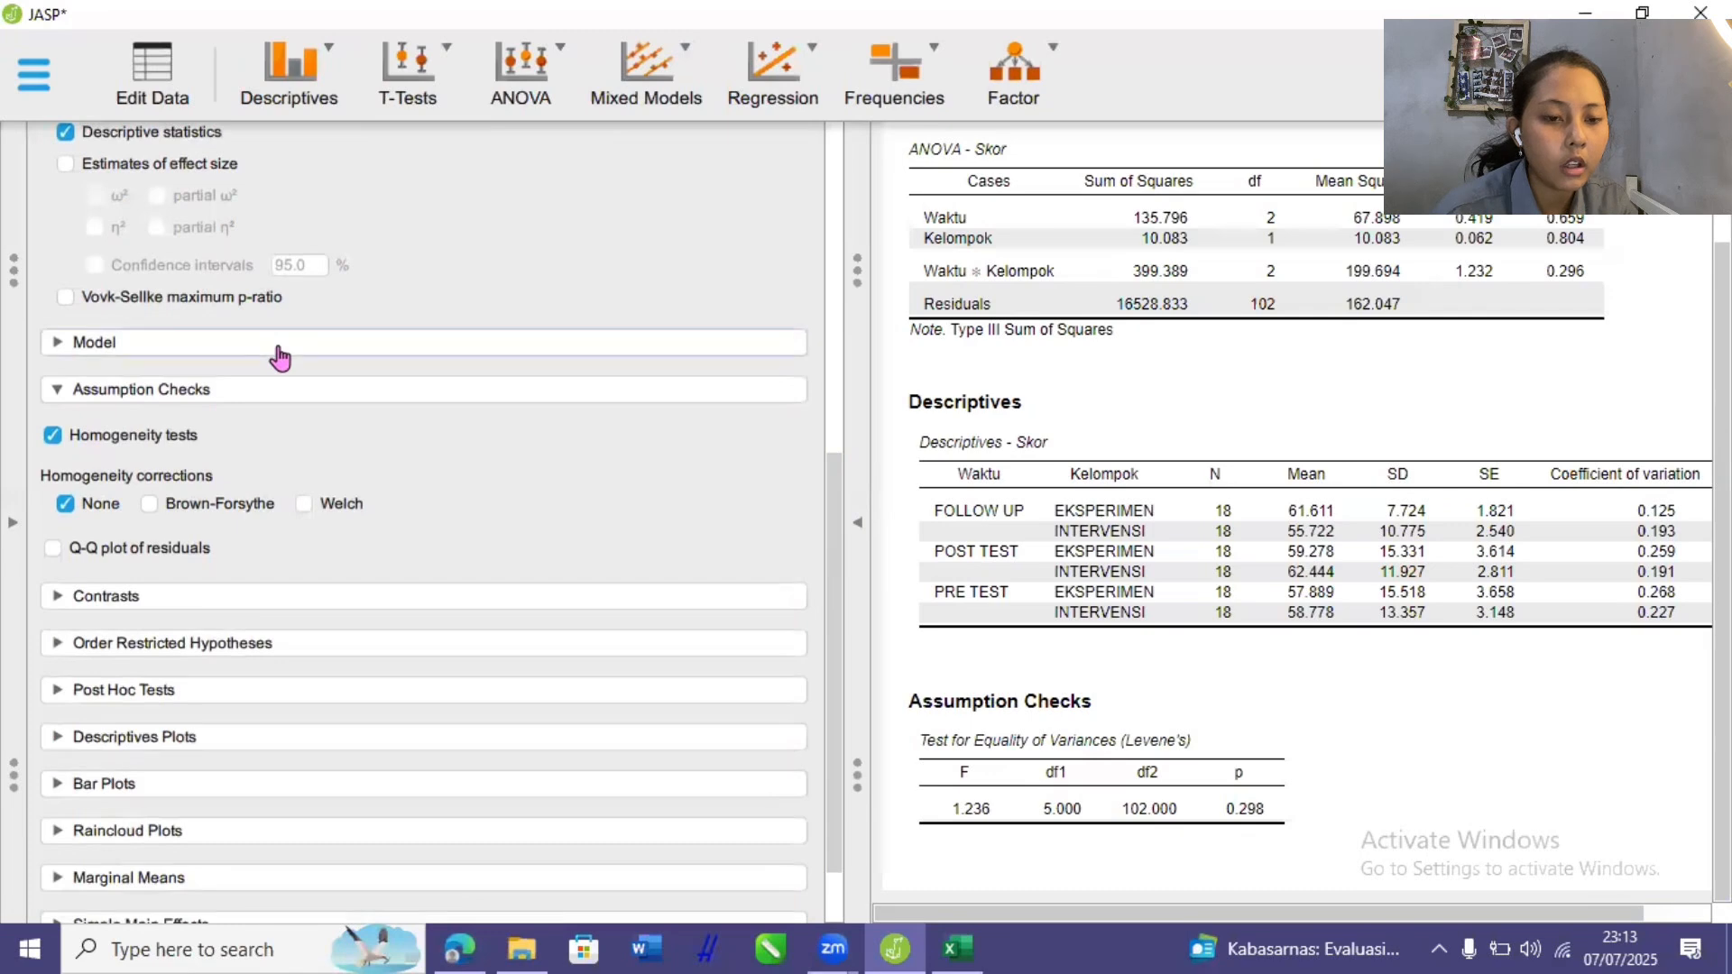
{"action": "left_click", "coordinate": [278, 350]}
{"action": "left_click", "coordinate": [279, 352]}
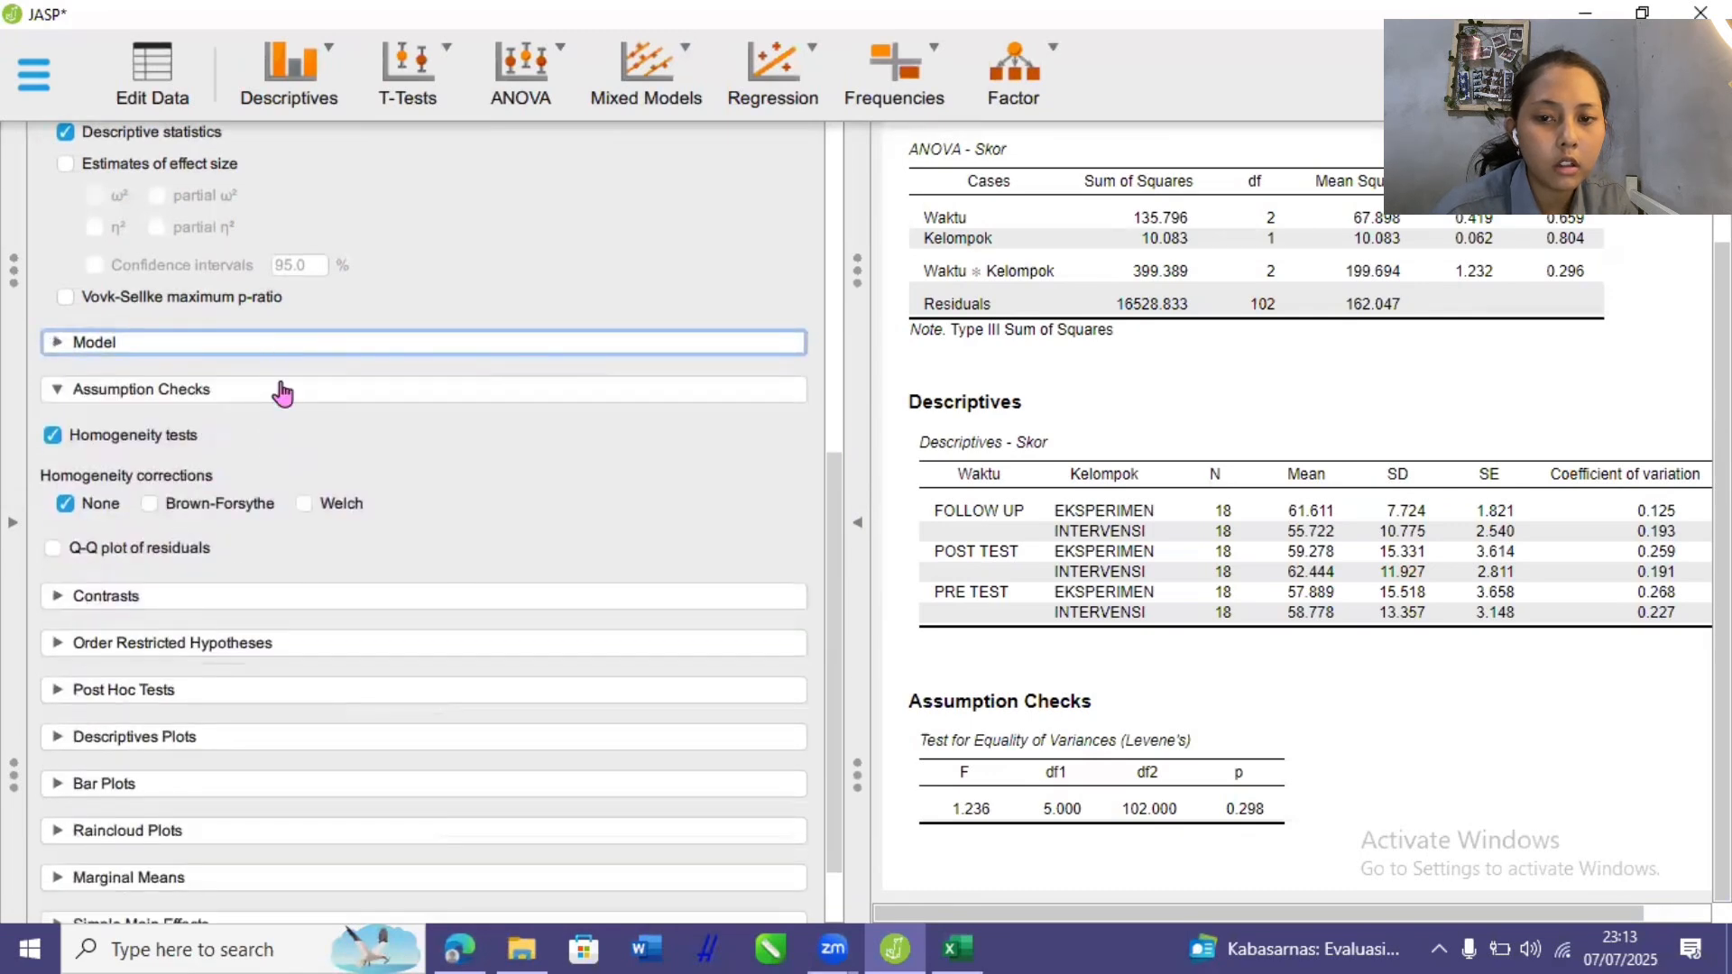
{"action": "left_click", "coordinate": [283, 392]}
{"action": "left_click", "coordinate": [270, 462]}
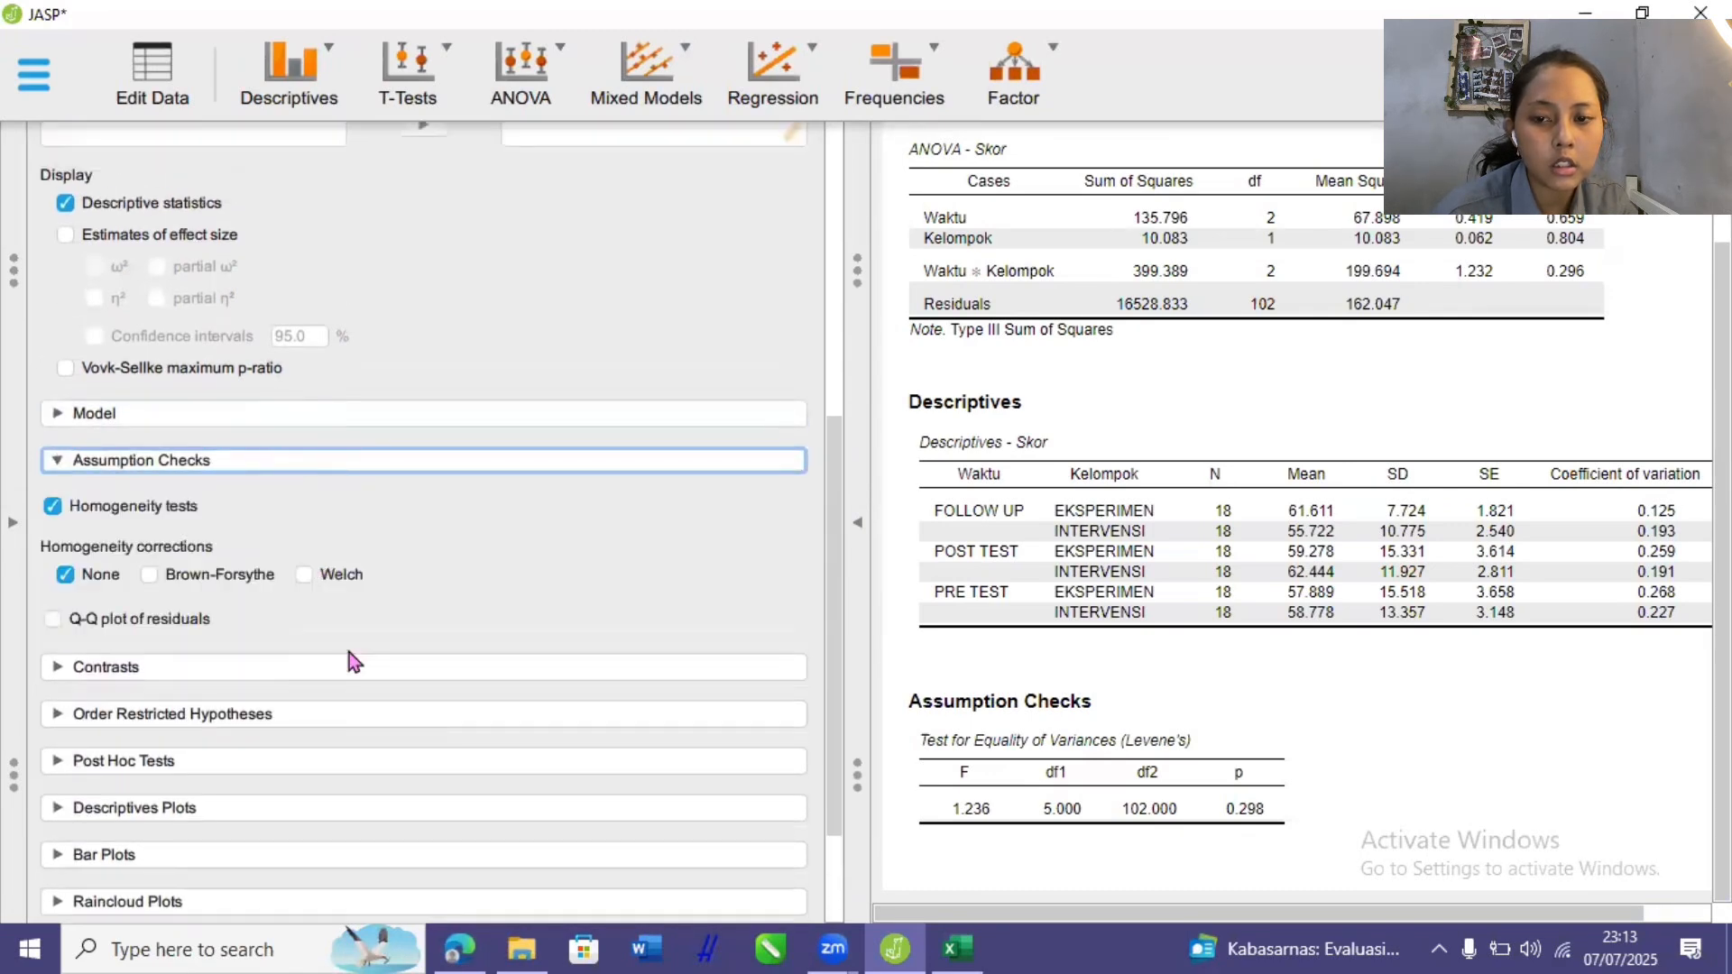
{"action": "left_click", "coordinate": [354, 668]}
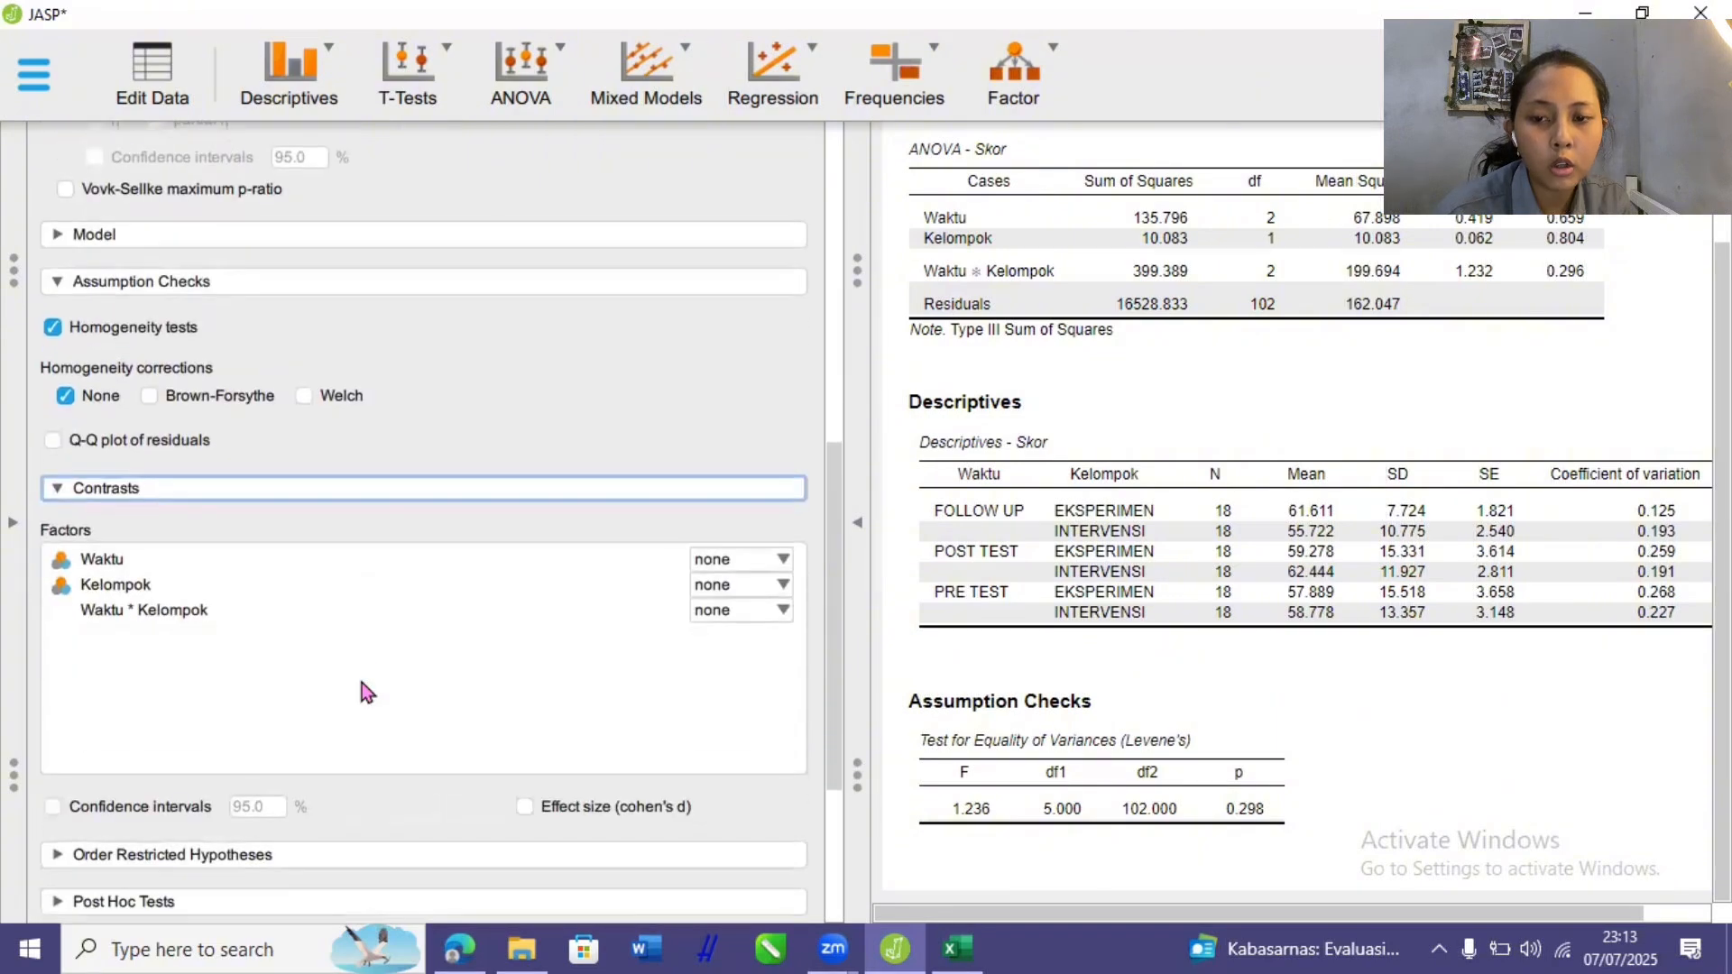
{"action": "left_click", "coordinate": [361, 715]}
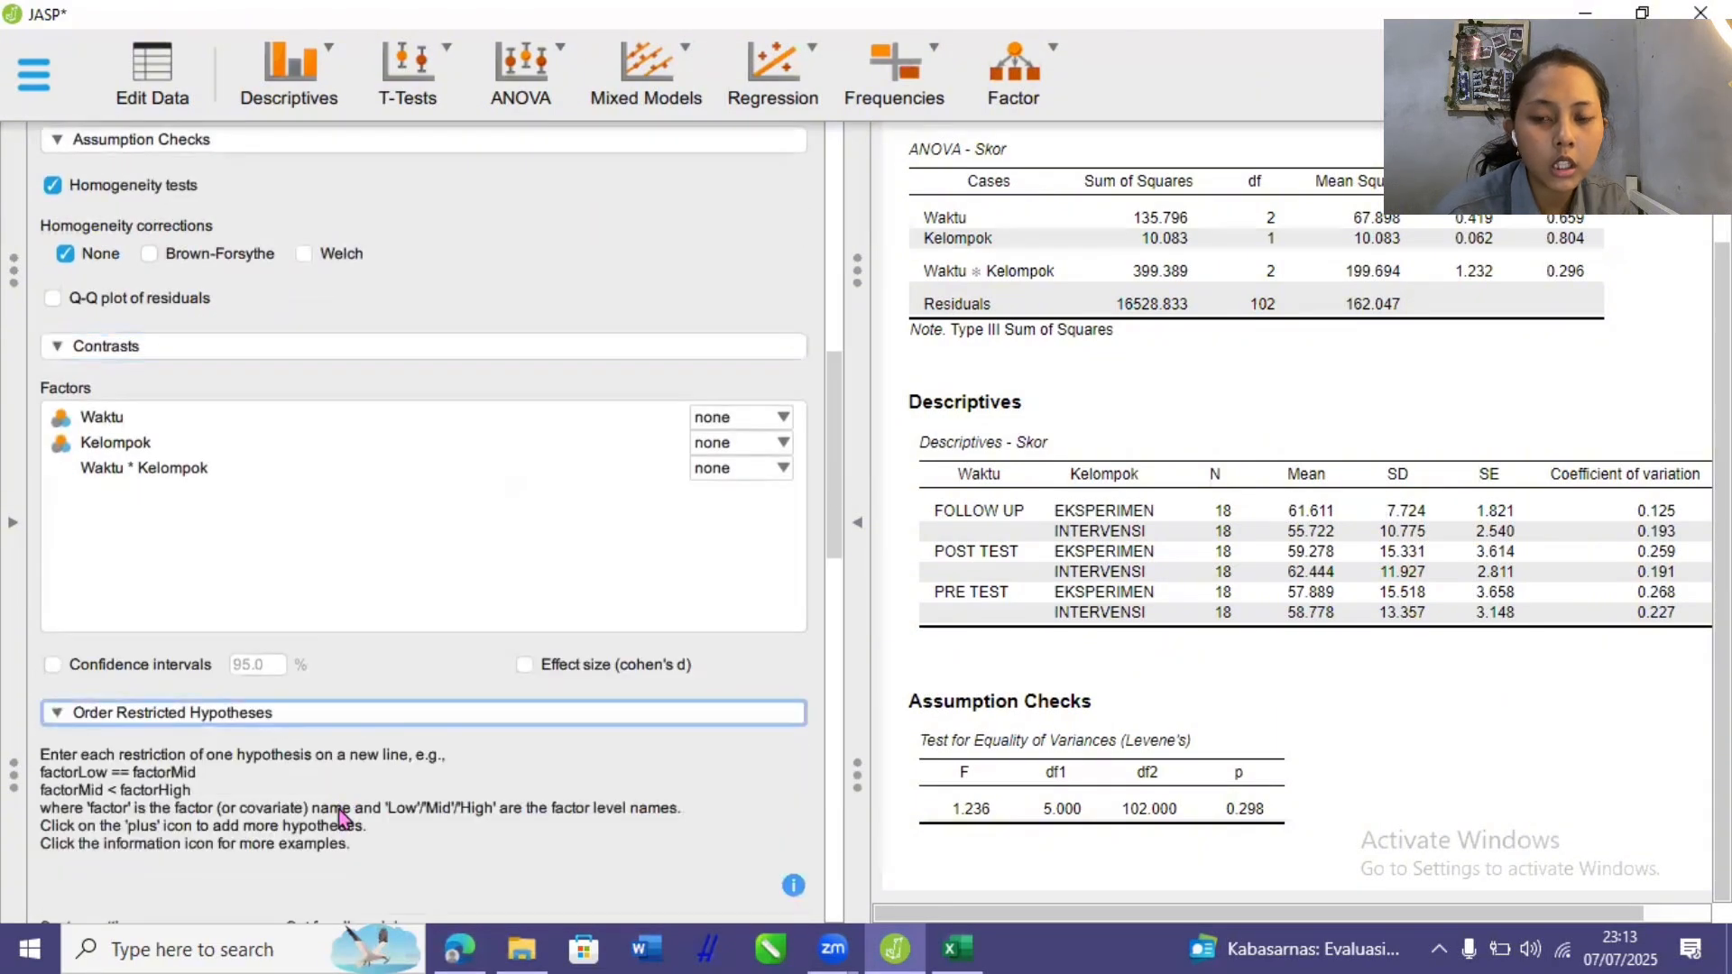
{"action": "left_click", "coordinate": [355, 412]}
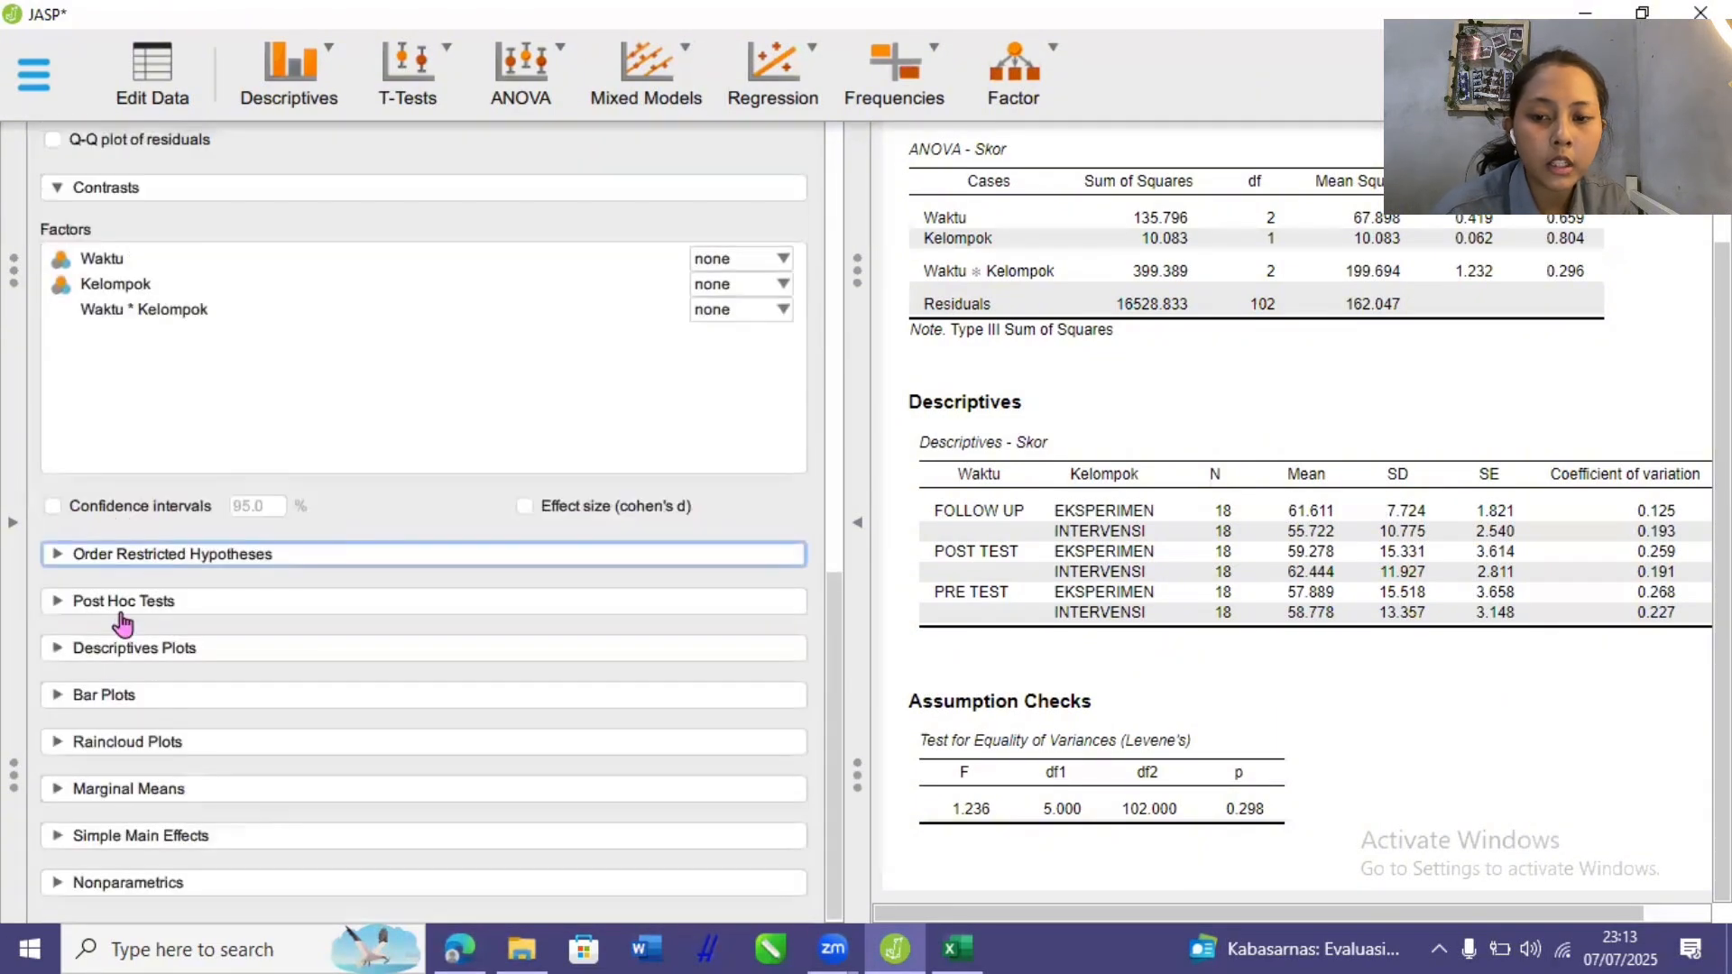
{"action": "left_click", "coordinate": [122, 621]}
{"action": "scroll", "coordinate": [791, 455], "scroll_direction": "up", "scroll_amount": 6}
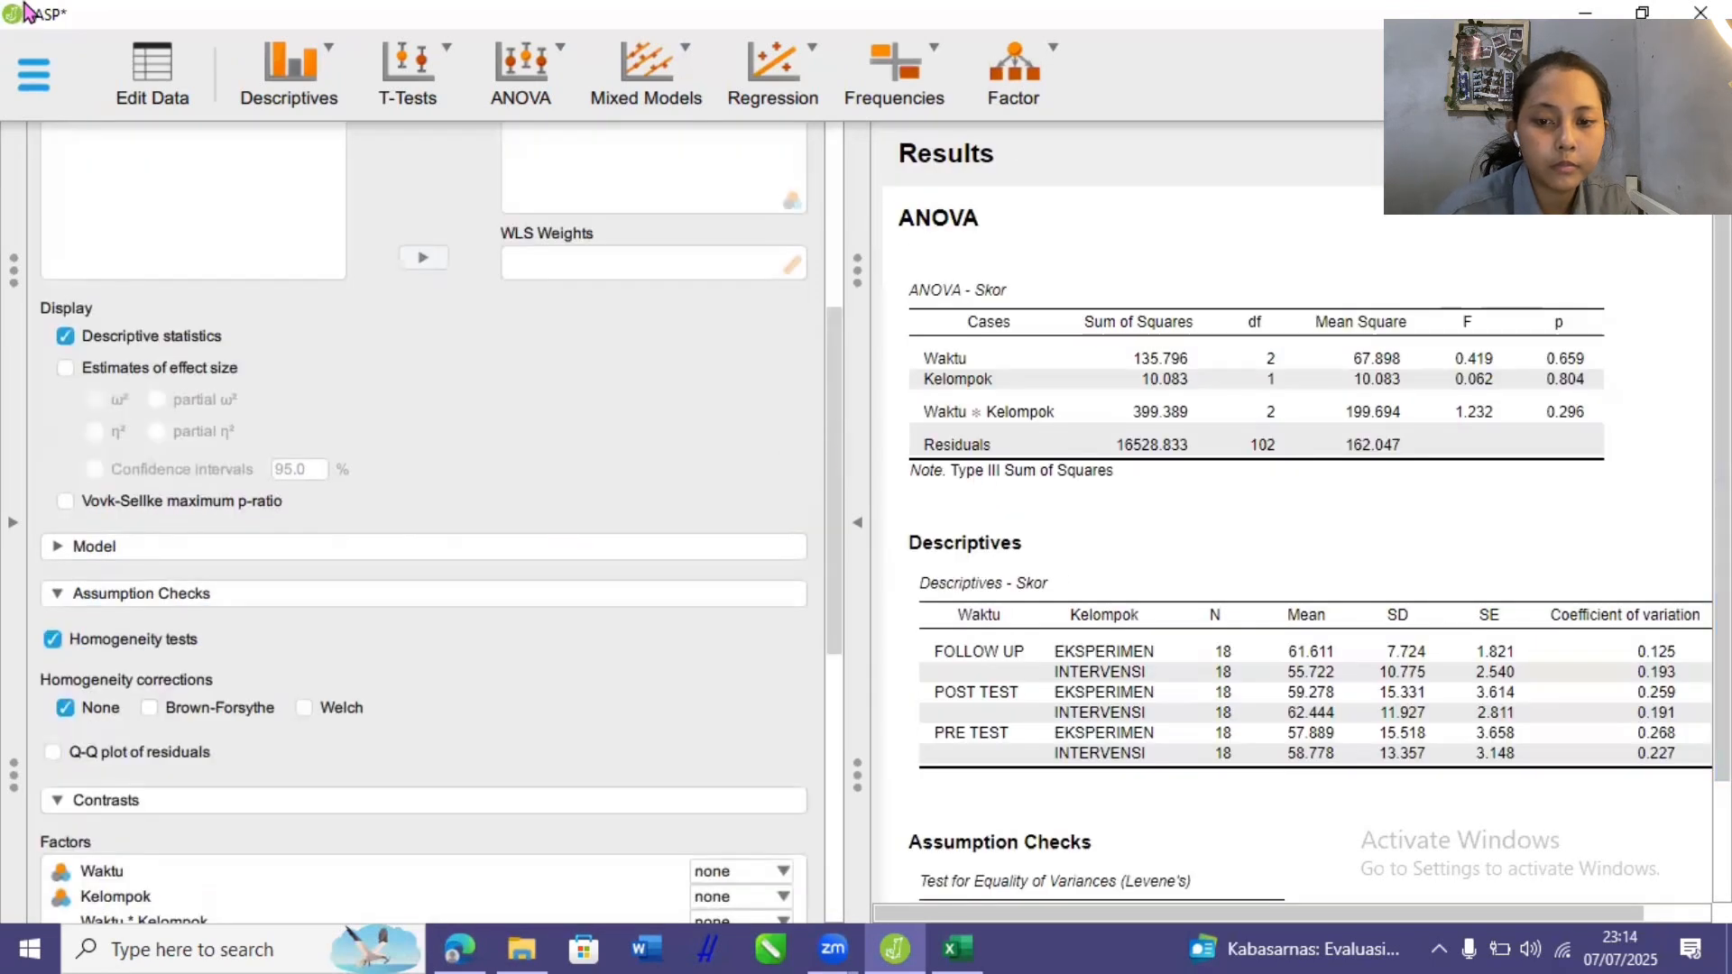
Switch to the DATA CHI SQUARE FINAL workbook in Excel and look through its group, score and perubahan columns.
{"action": "left_click", "coordinate": [38, 90]}
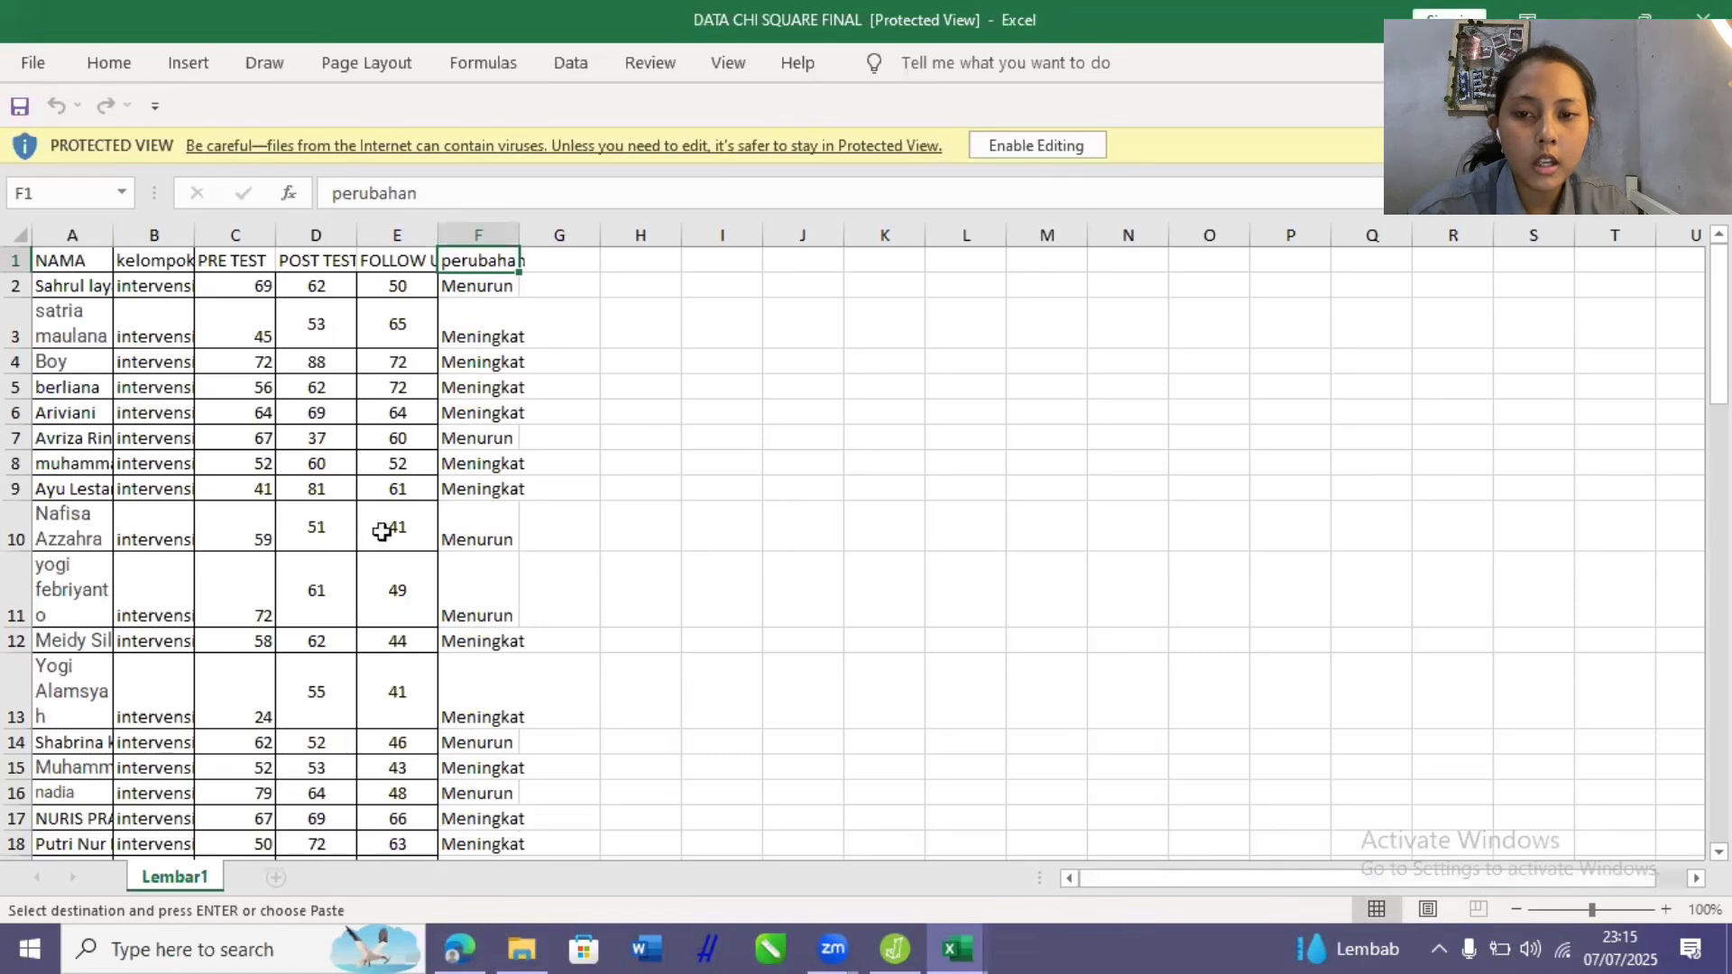
{"action": "scroll", "coordinate": [98, 507], "scroll_direction": "down", "scroll_amount": 14}
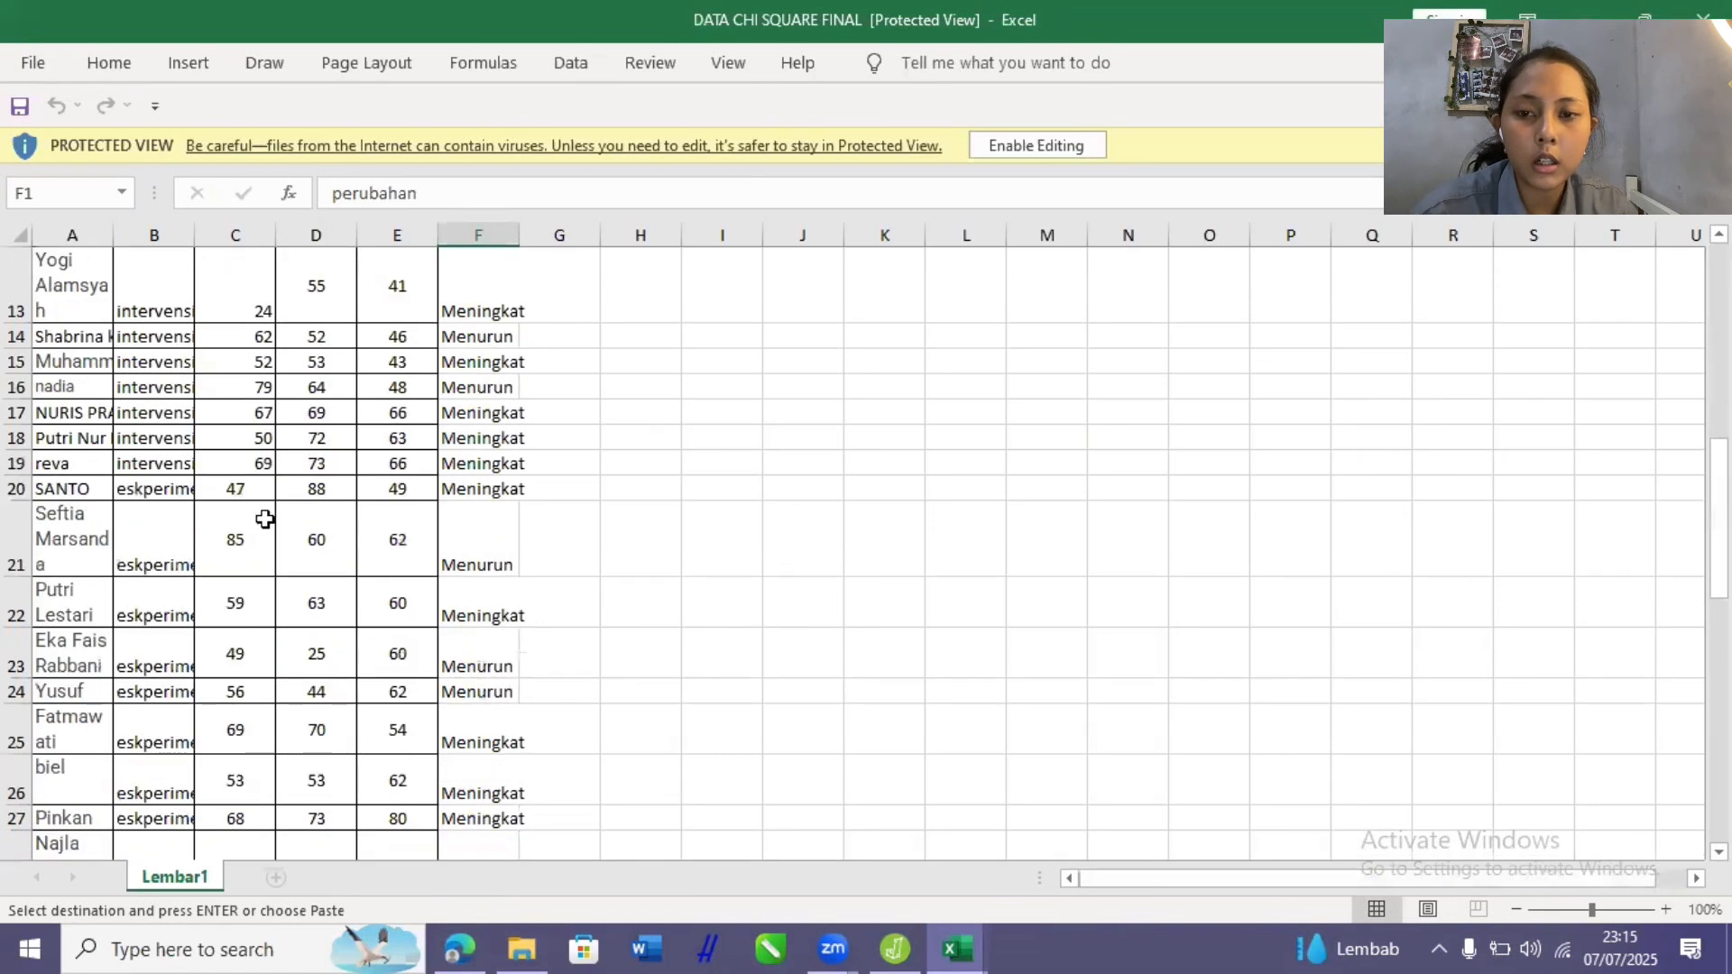
{"action": "scroll", "coordinate": [208, 533], "scroll_direction": "up", "scroll_amount": 6}
{"action": "scroll", "coordinate": [200, 535], "scroll_direction": "up", "scroll_amount": 8}
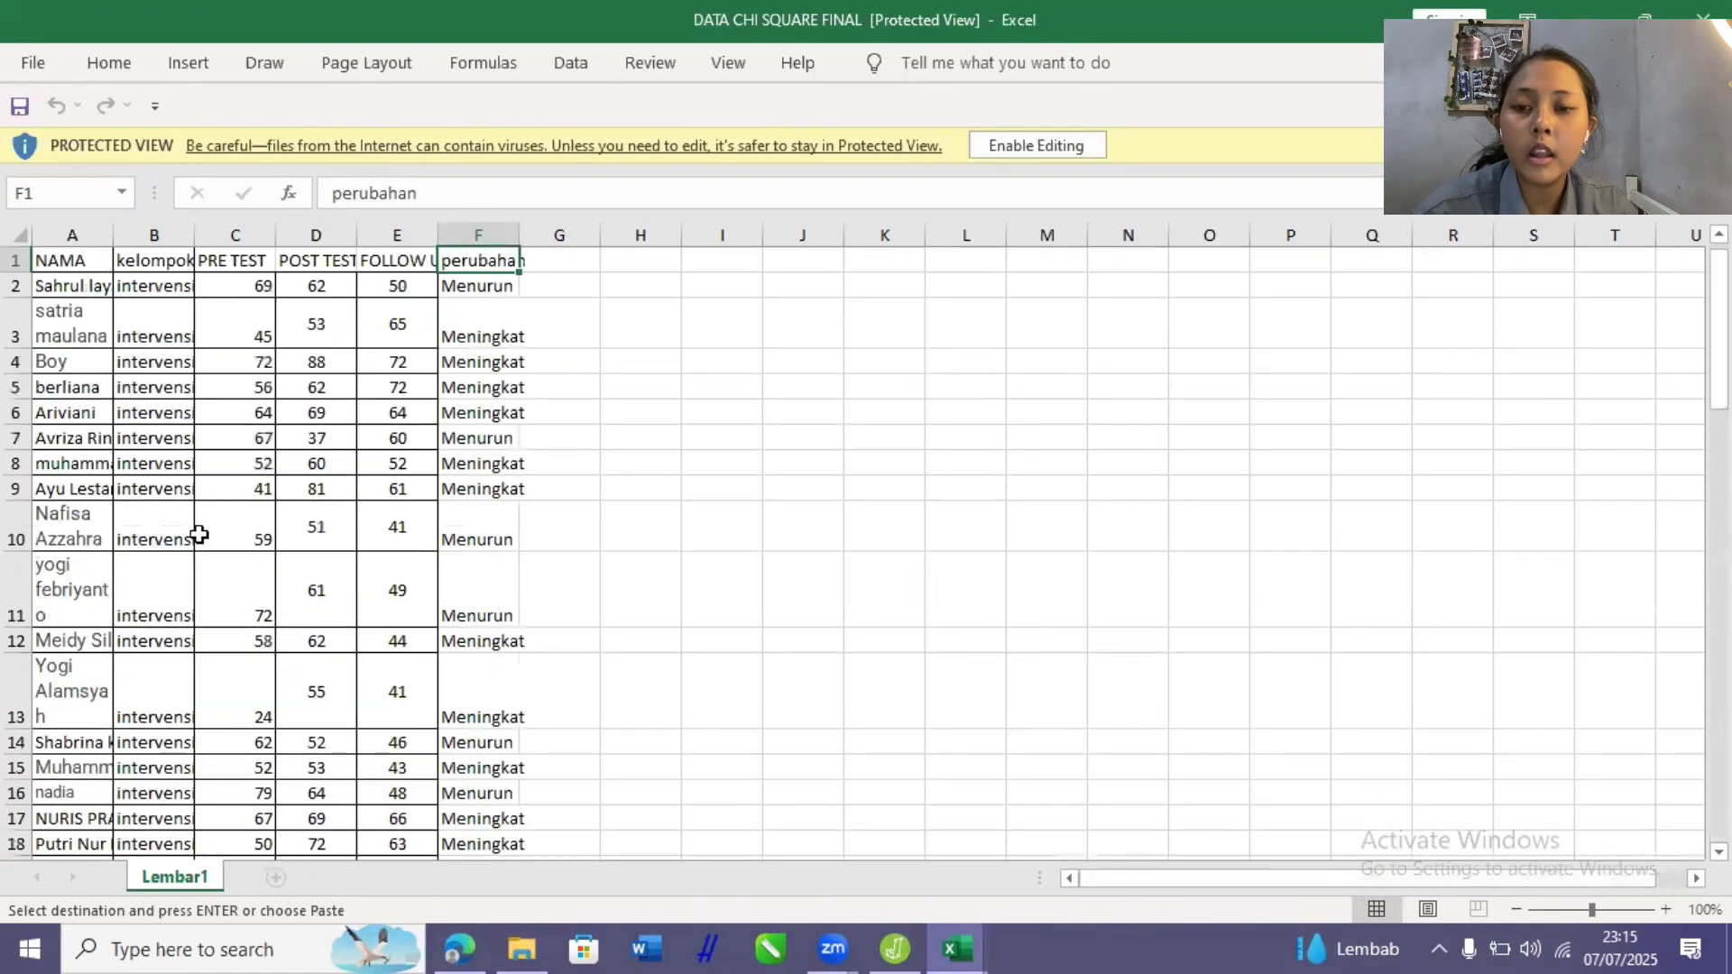
{"action": "scroll", "coordinate": [188, 569], "scroll_direction": "down", "scroll_amount": 5}
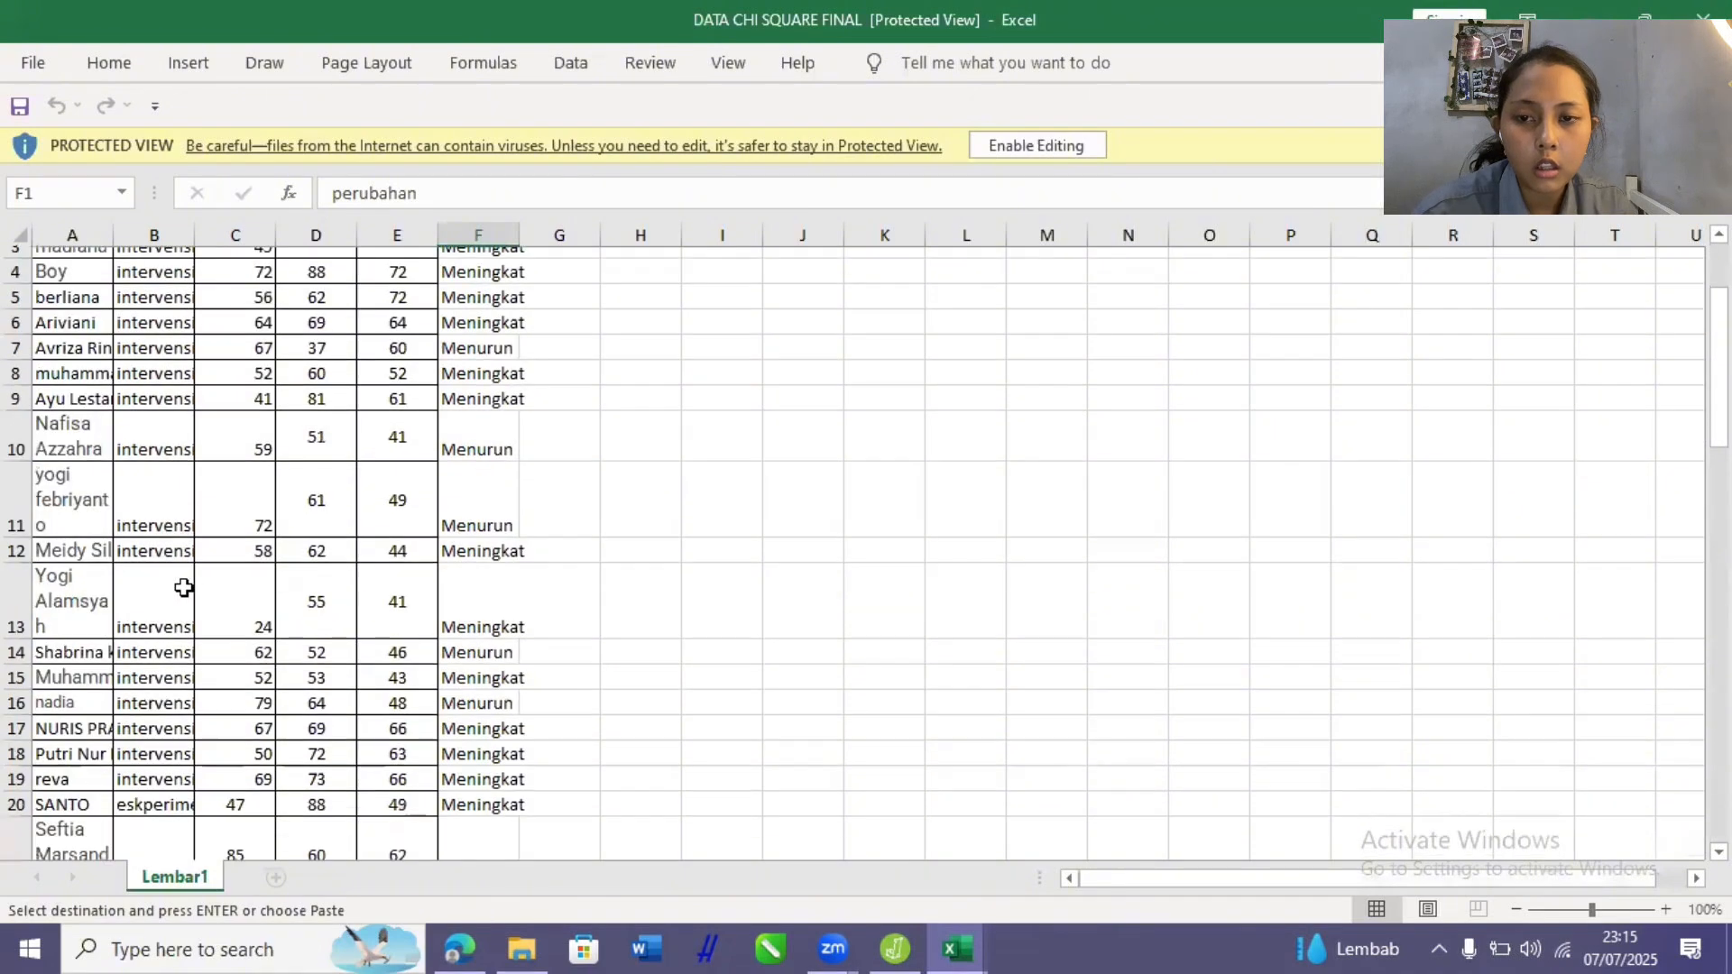
{"action": "scroll", "coordinate": [181, 588], "scroll_direction": "up", "scroll_amount": 5}
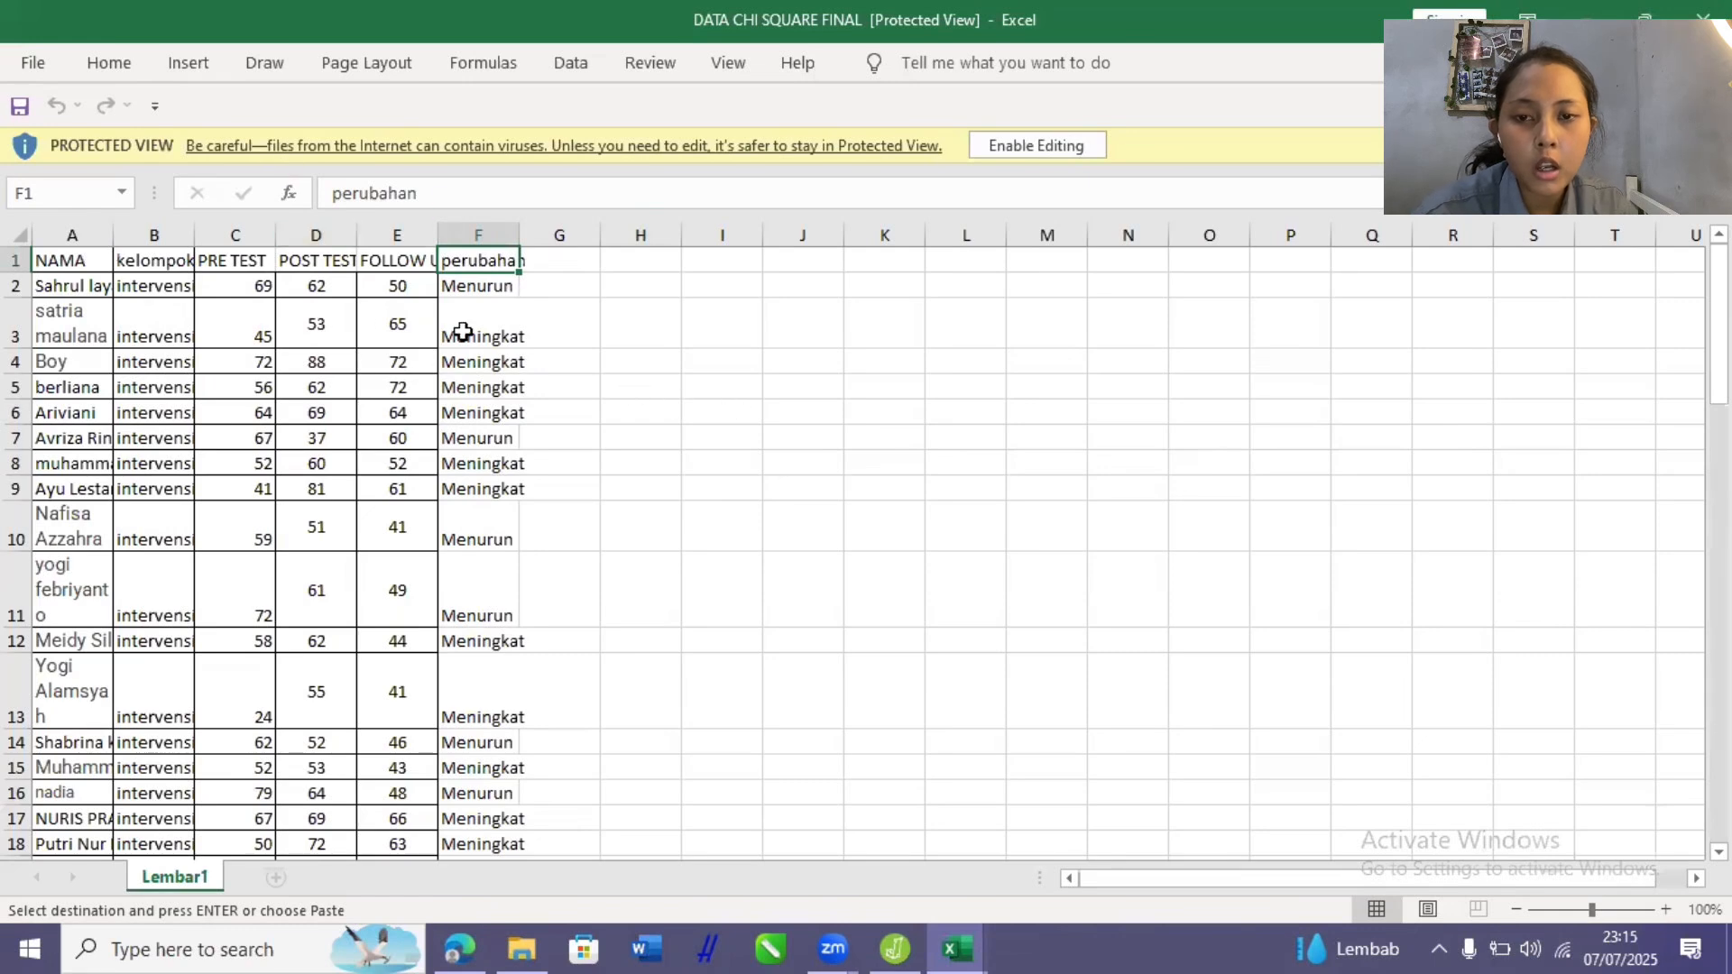
Copy range B2:F37 of the chi-square sheet and paste it into JASP's empty data sheet from the first cell.
{"action": "left_click", "coordinate": [140, 239]}
{"action": "left_click_drag", "start_coordinate": [148, 291], "coordinate": [470, 742]}
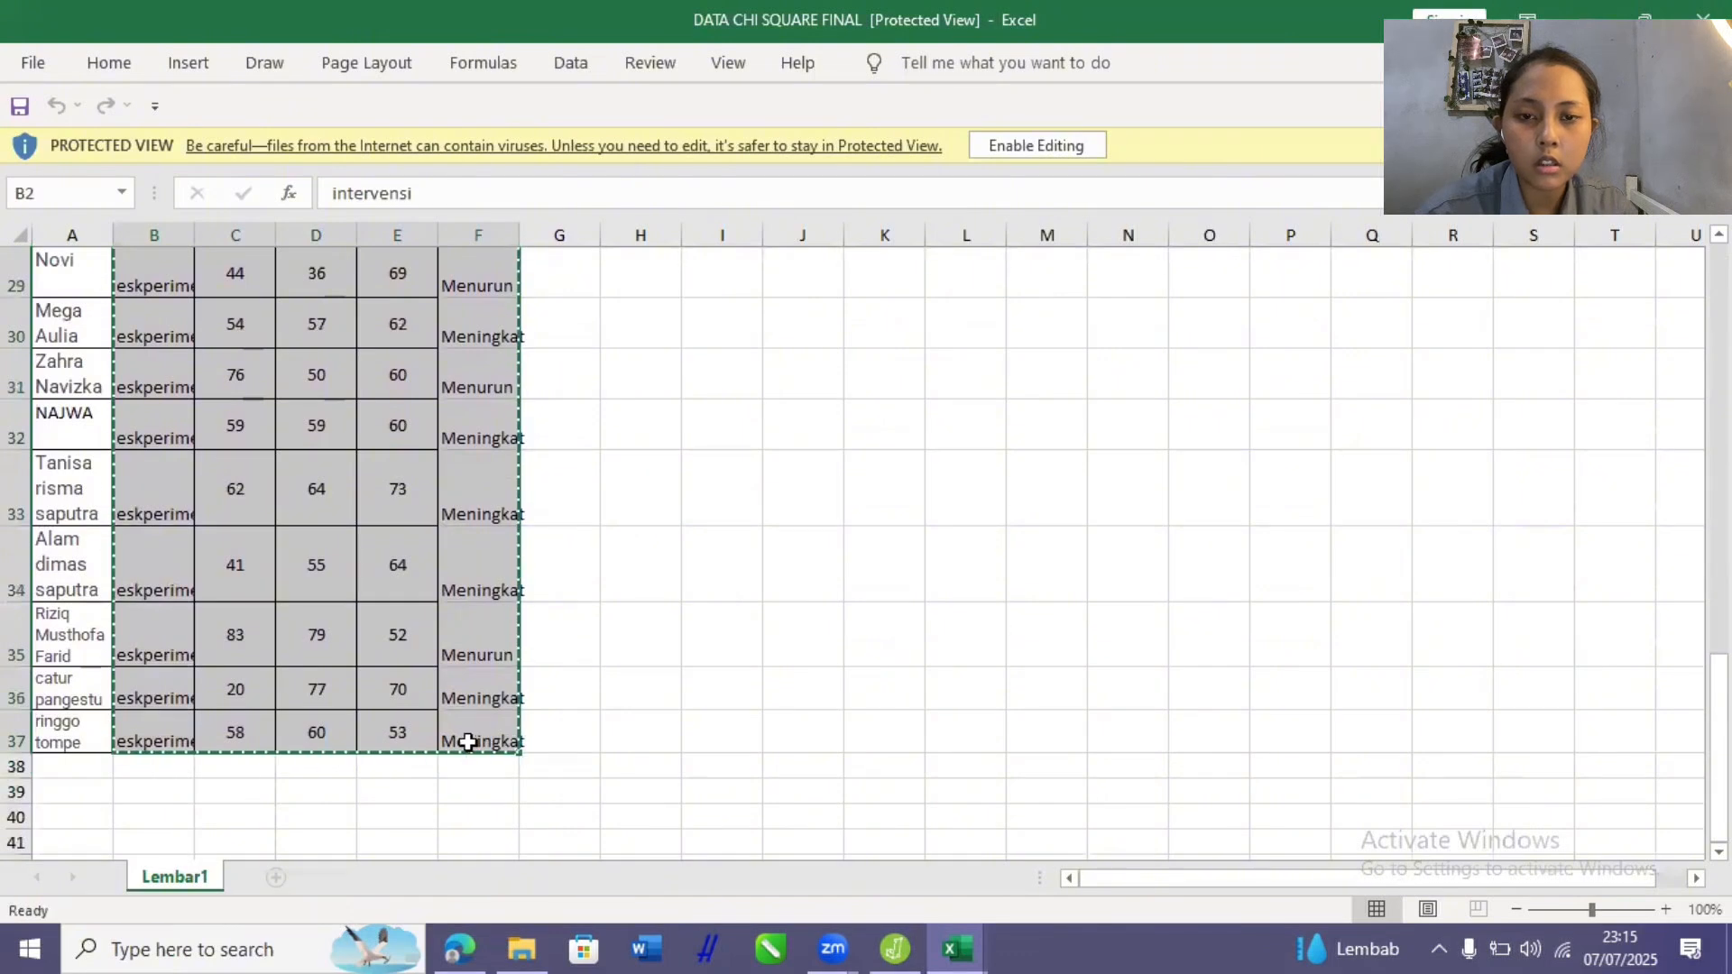
{"action": "left_click", "coordinate": [956, 945]}
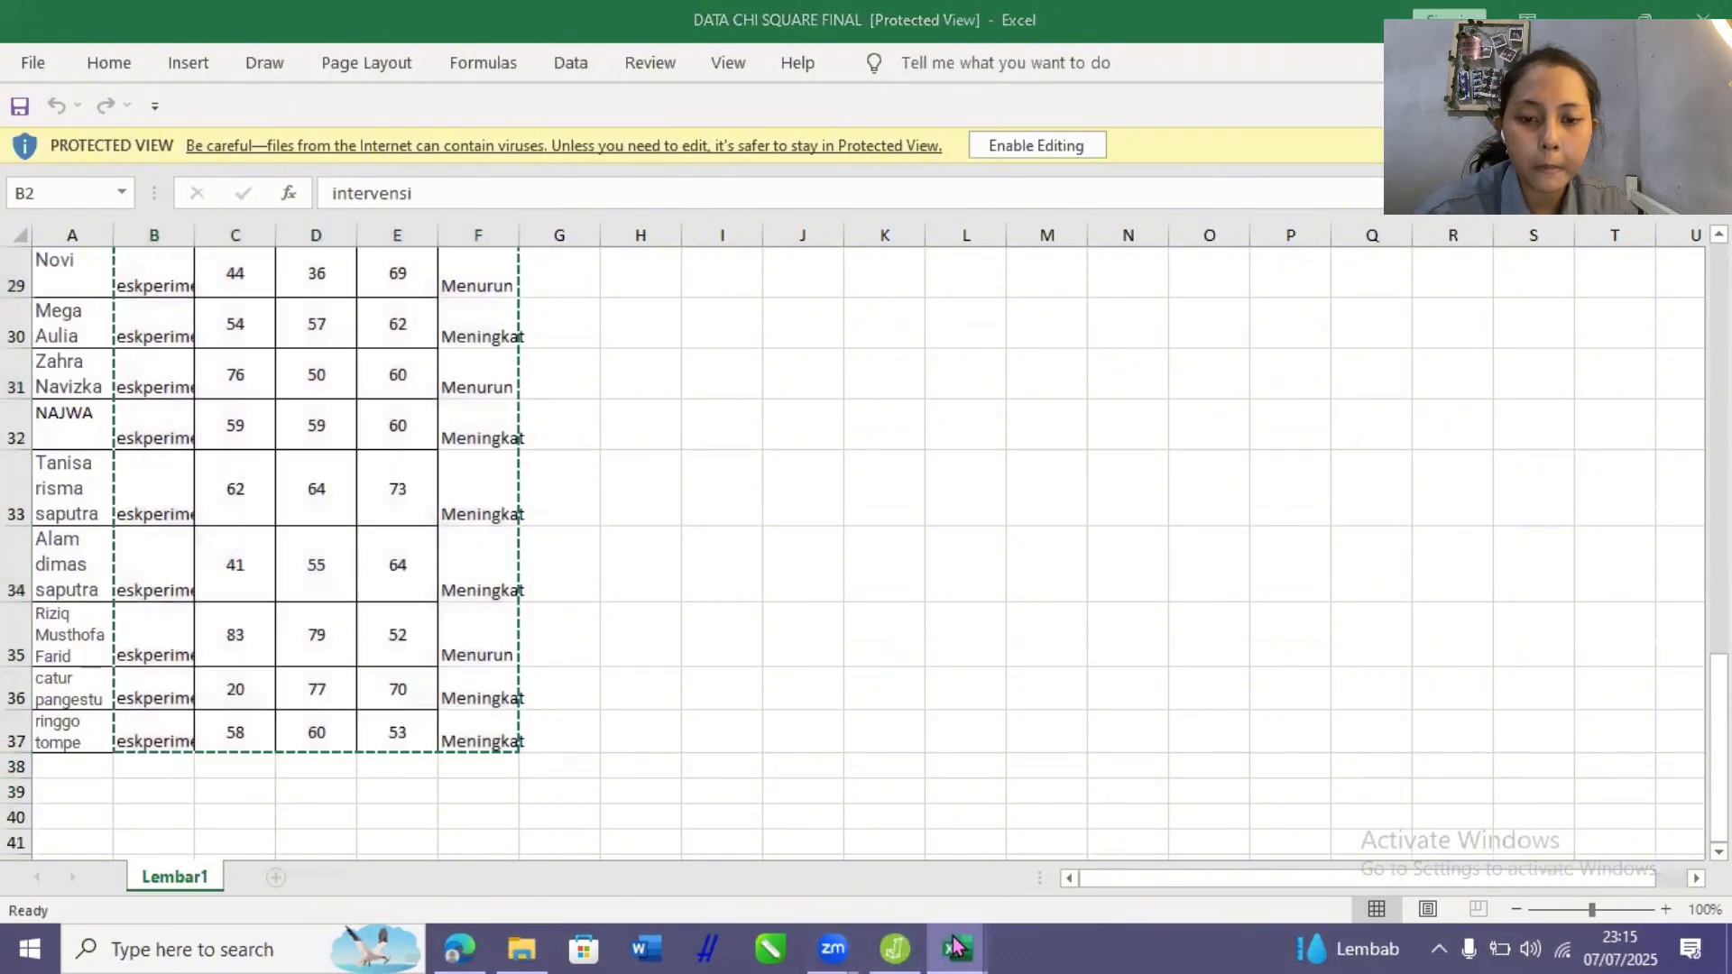
{"action": "left_click", "coordinate": [894, 947]}
{"action": "double_click", "coordinate": [69, 185]}
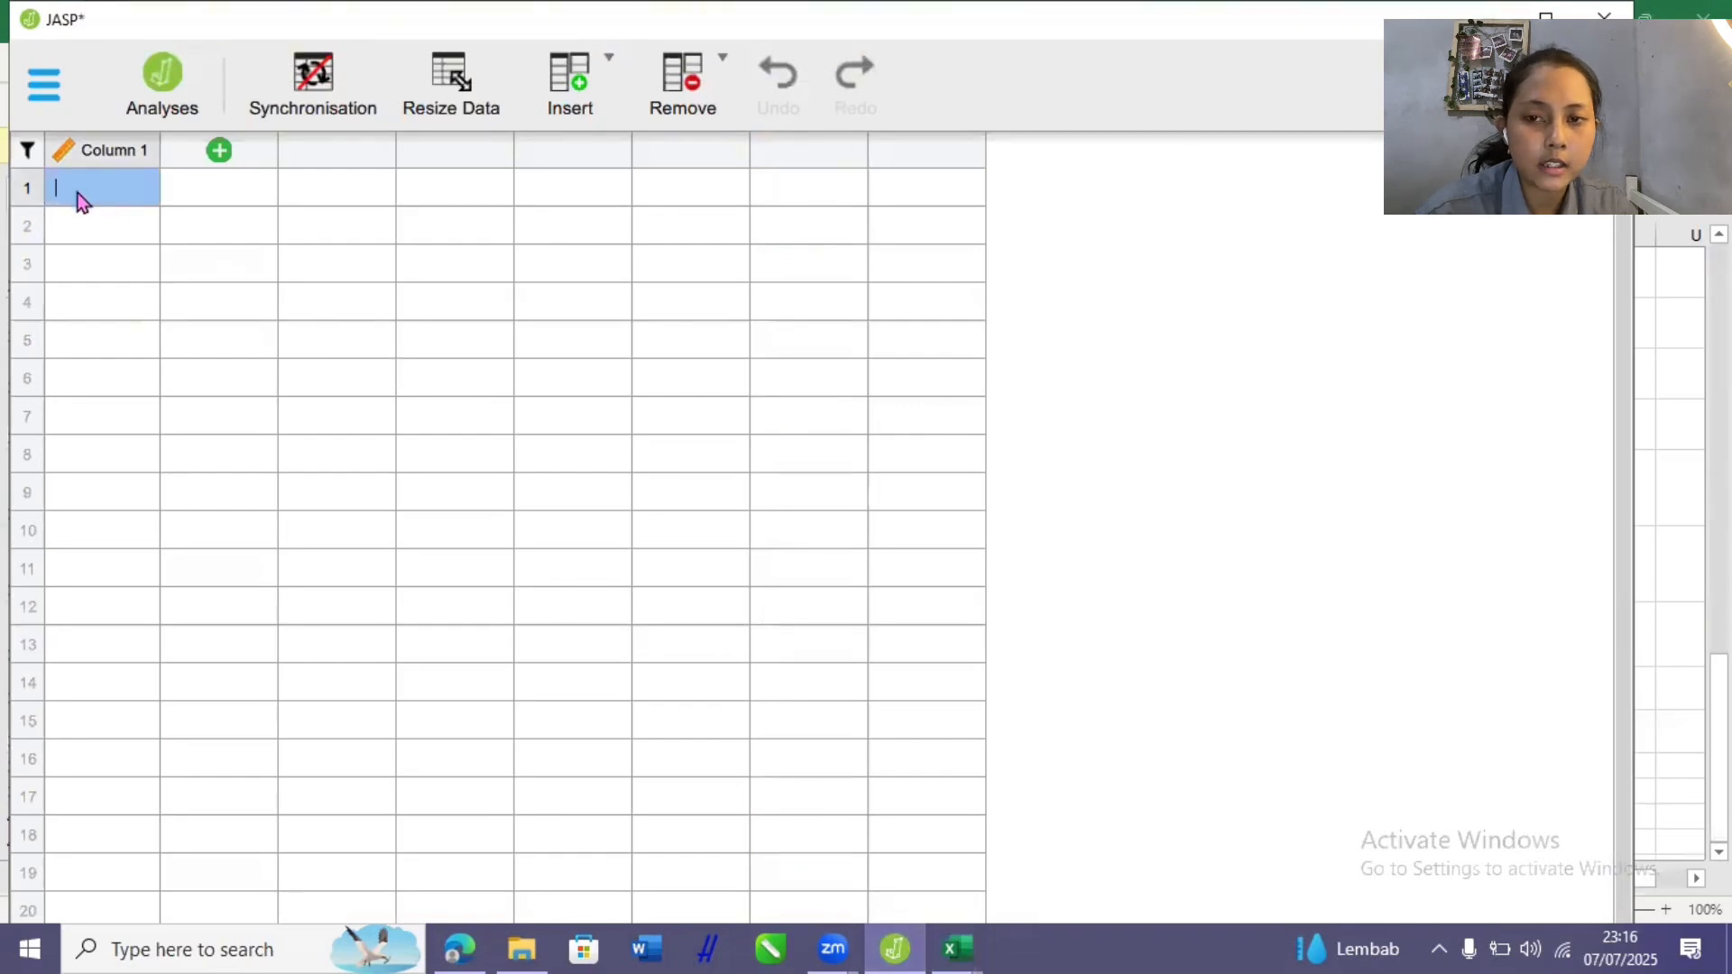
{"action": "key", "text": "ctrl+v"}
Name the pasted data columns Kelompok, Pretest, Post Test, Follow Up and Perubahan.
{"action": "double_click", "coordinate": [257, 165]}
{"action": "left_click", "coordinate": [255, 167]}
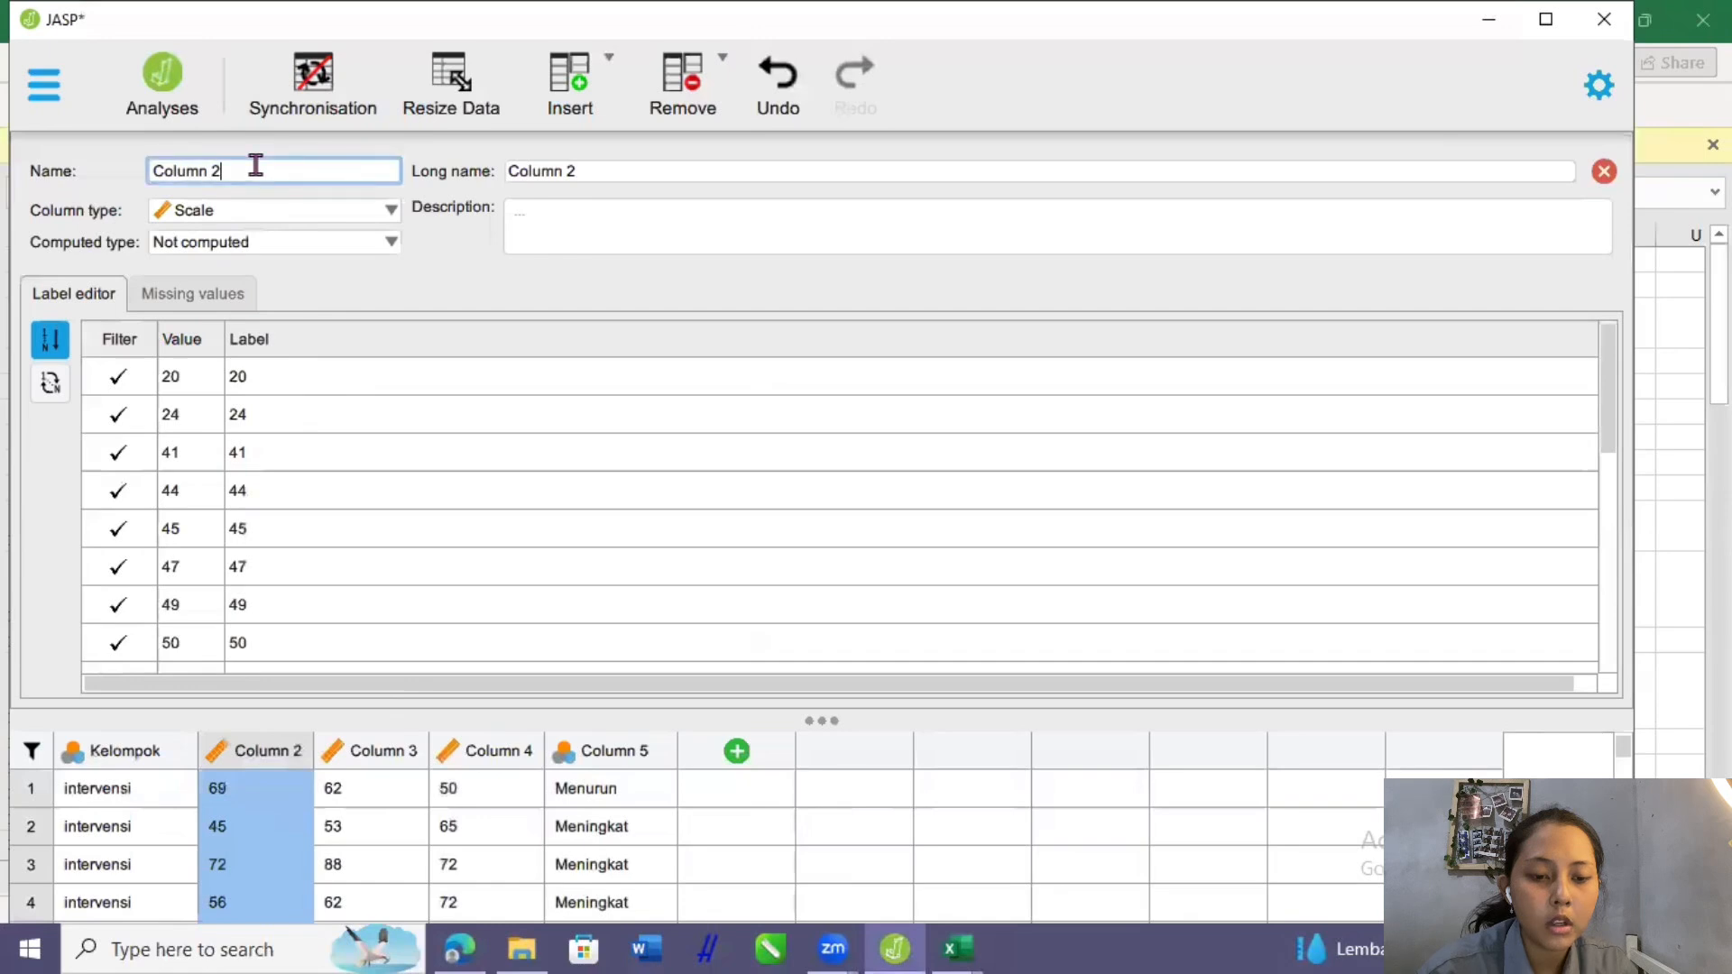
{"action": "key", "text": "BackSpace"}
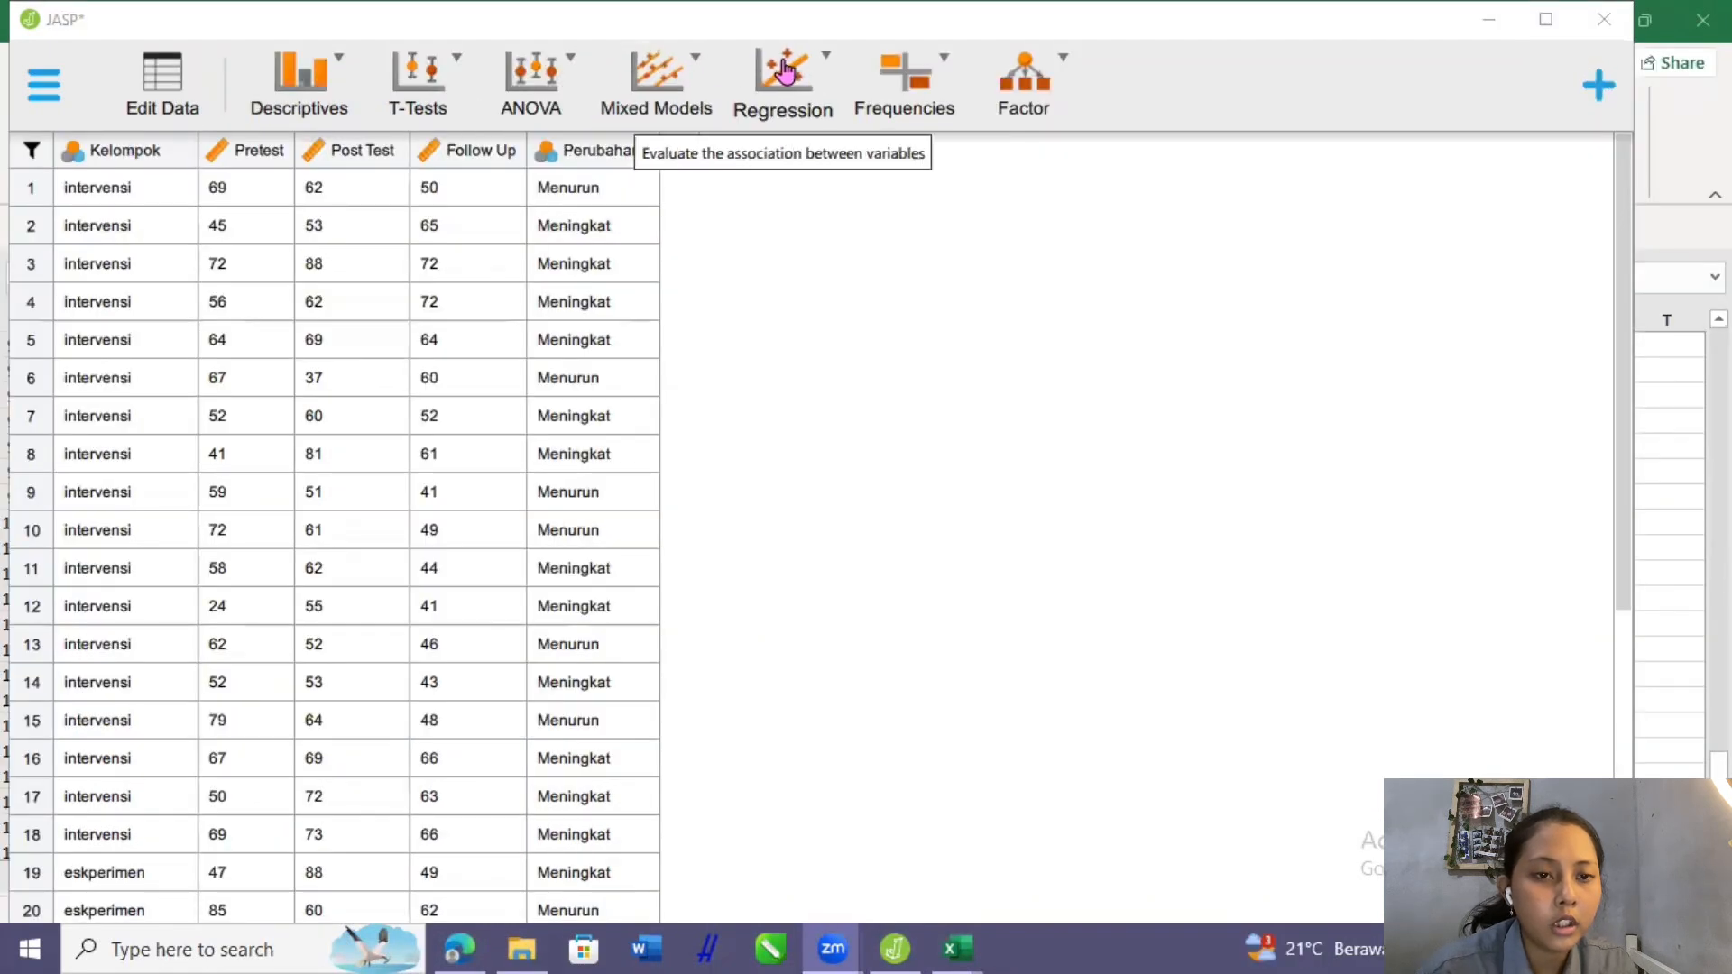
Create a classical Contingency Tables analysis with Kelompok as rows and Perubahan as columns.
{"action": "left_click", "coordinate": [907, 82]}
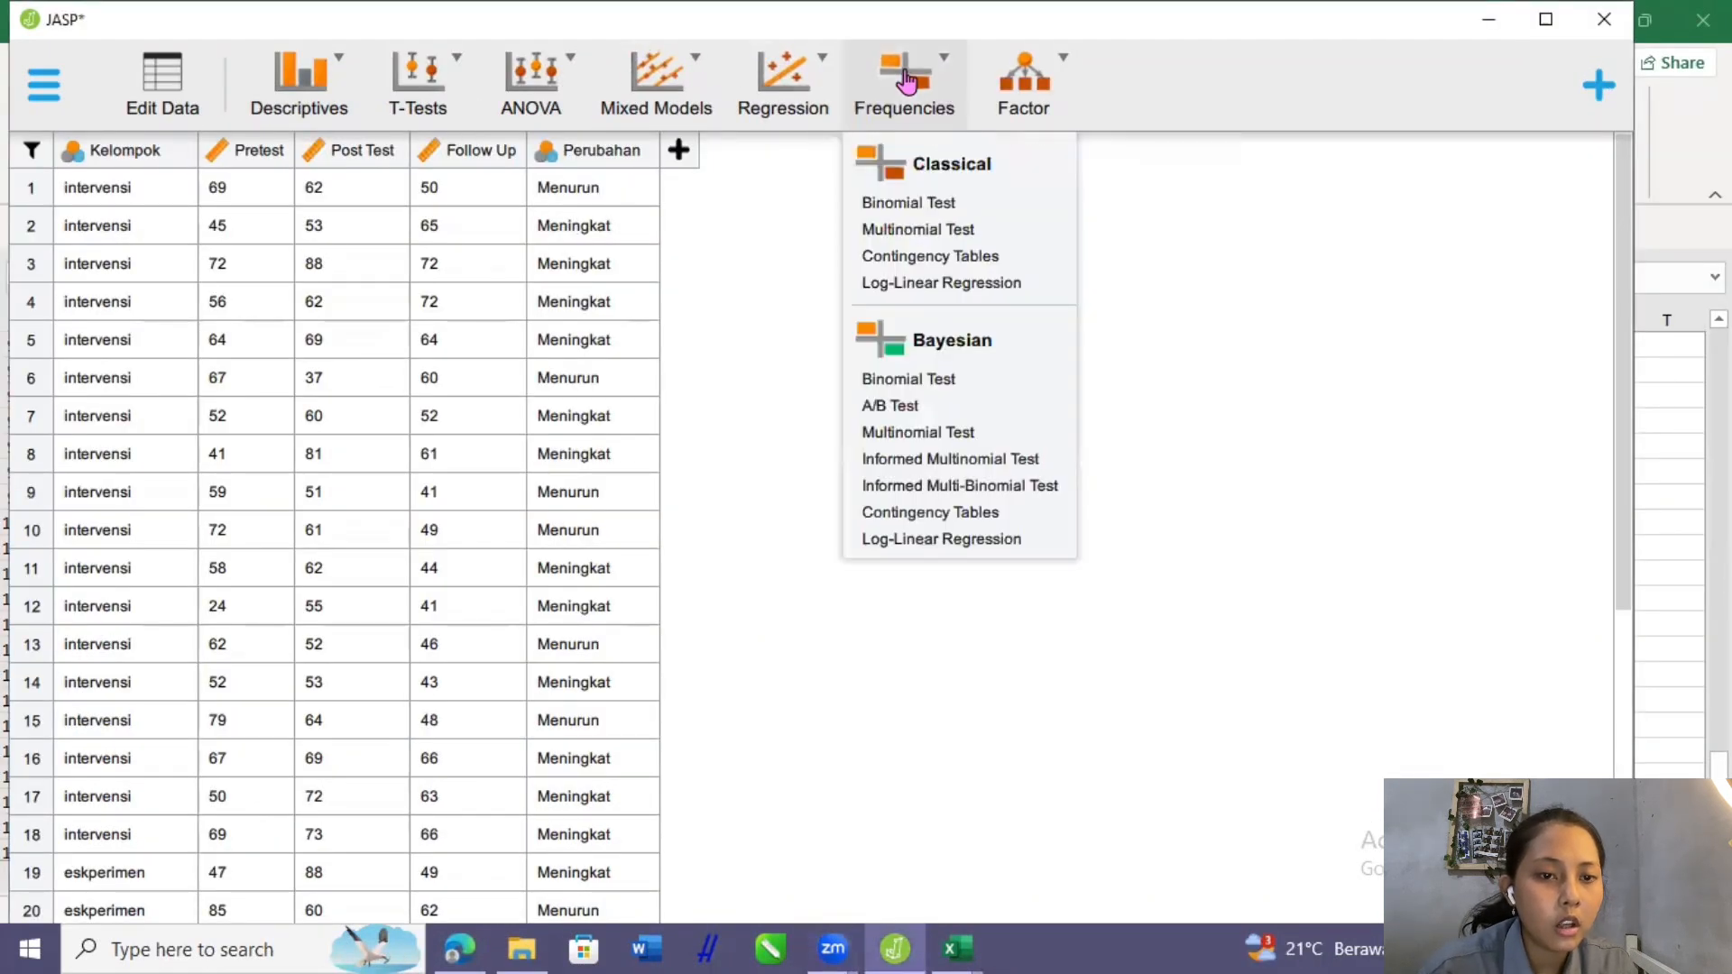
{"action": "left_click", "coordinate": [902, 267]}
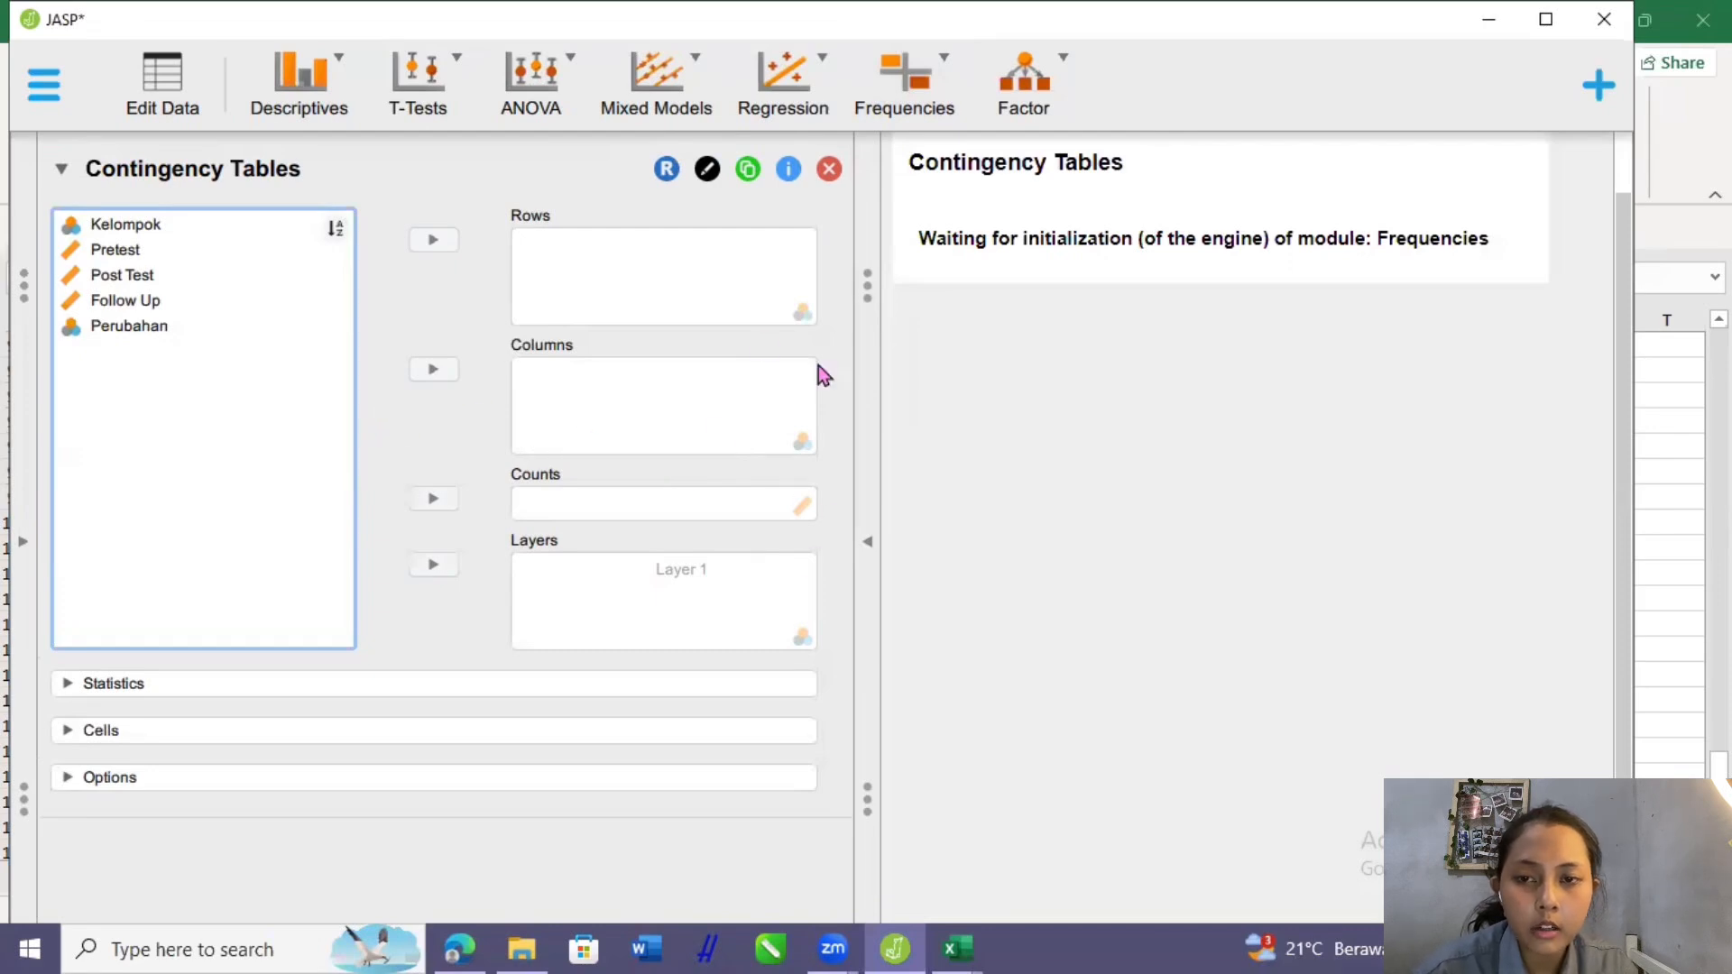
{"action": "left_click", "coordinate": [140, 233]}
{"action": "left_click", "coordinate": [137, 236]}
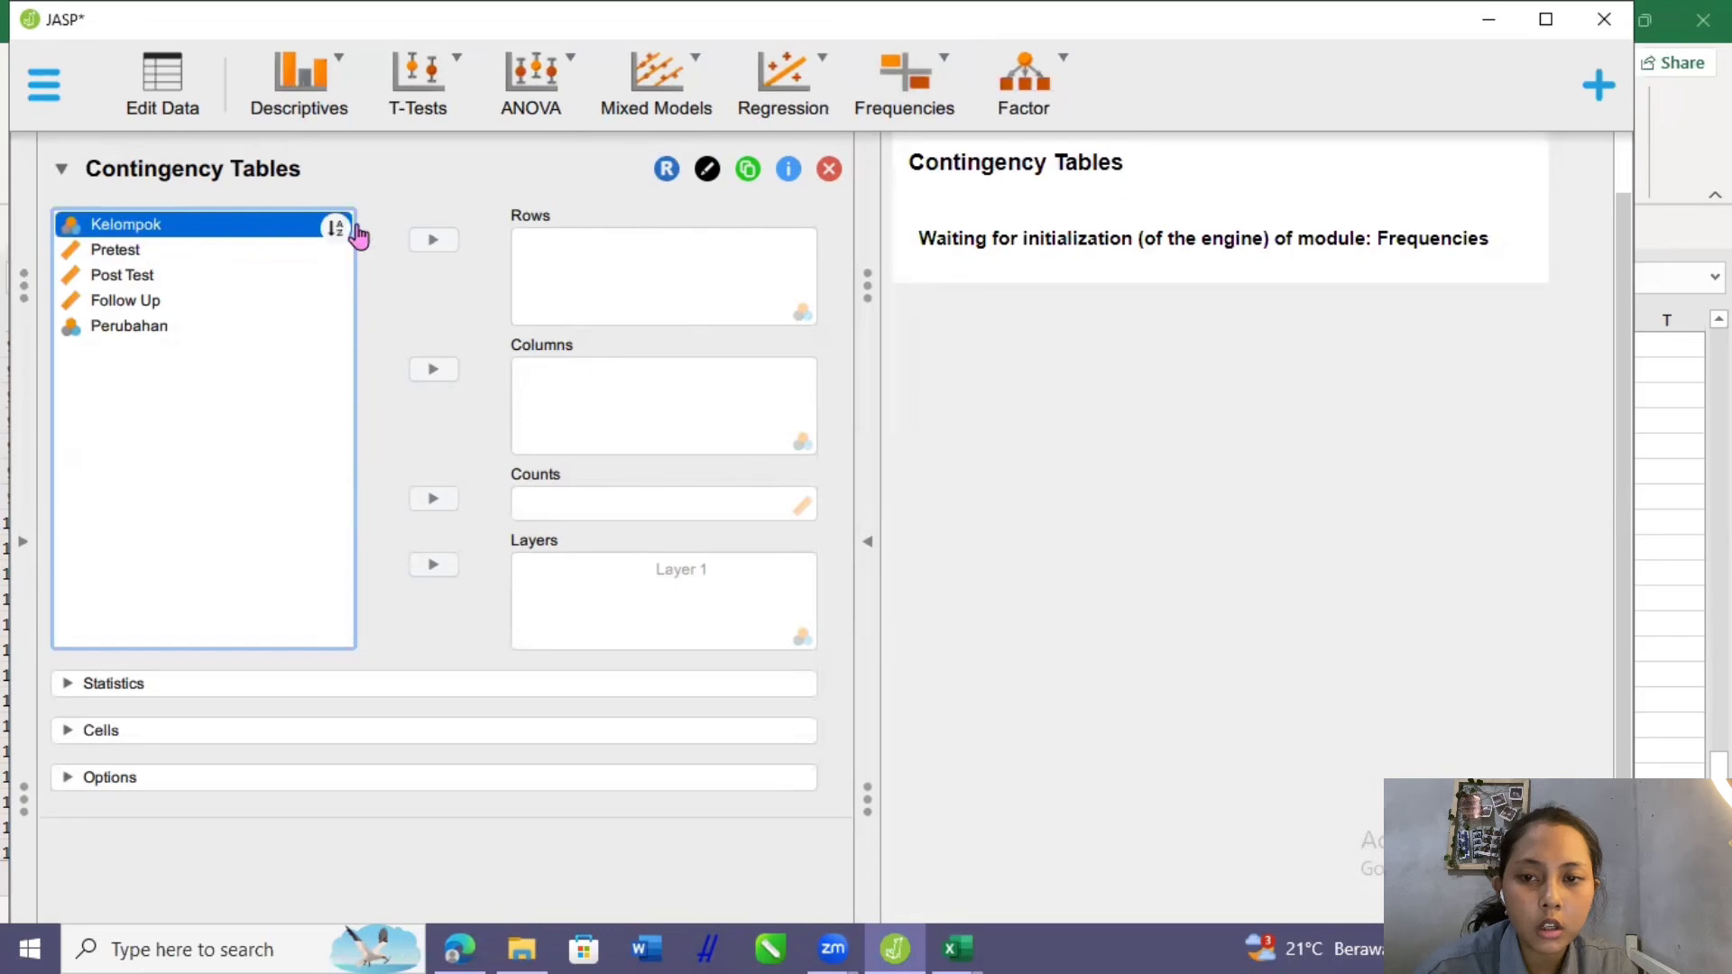
{"action": "left_click", "coordinate": [433, 241]}
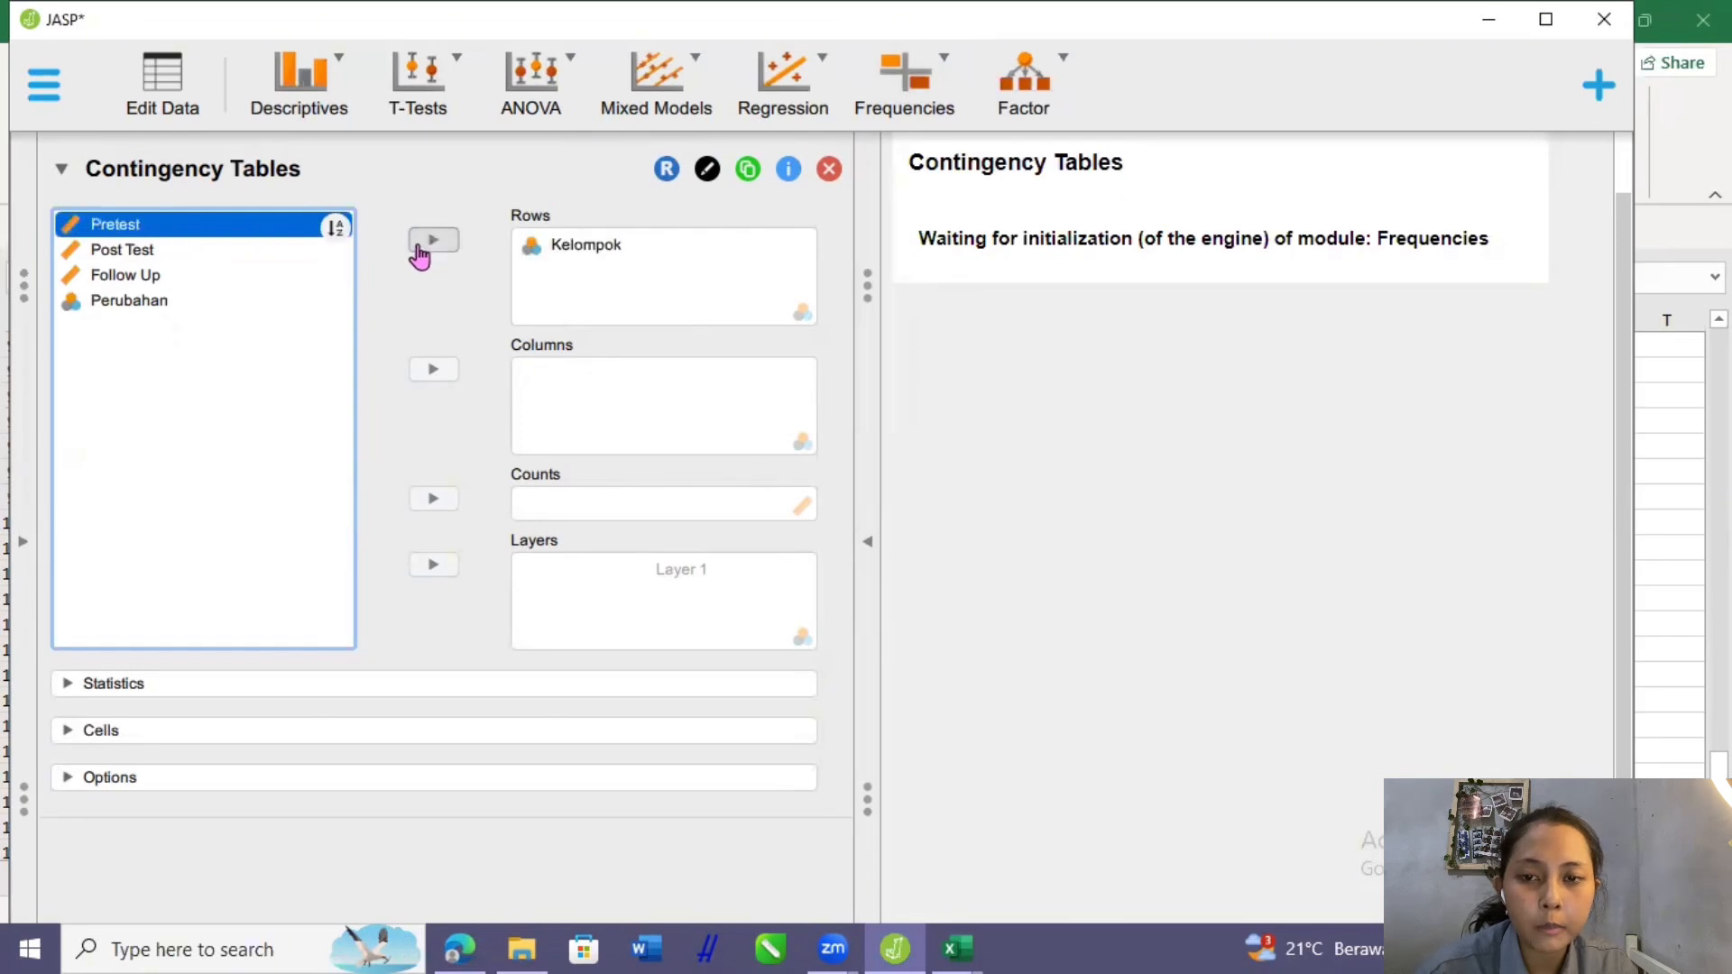
{"action": "left_click", "coordinate": [165, 313]}
{"action": "left_click", "coordinate": [446, 374]}
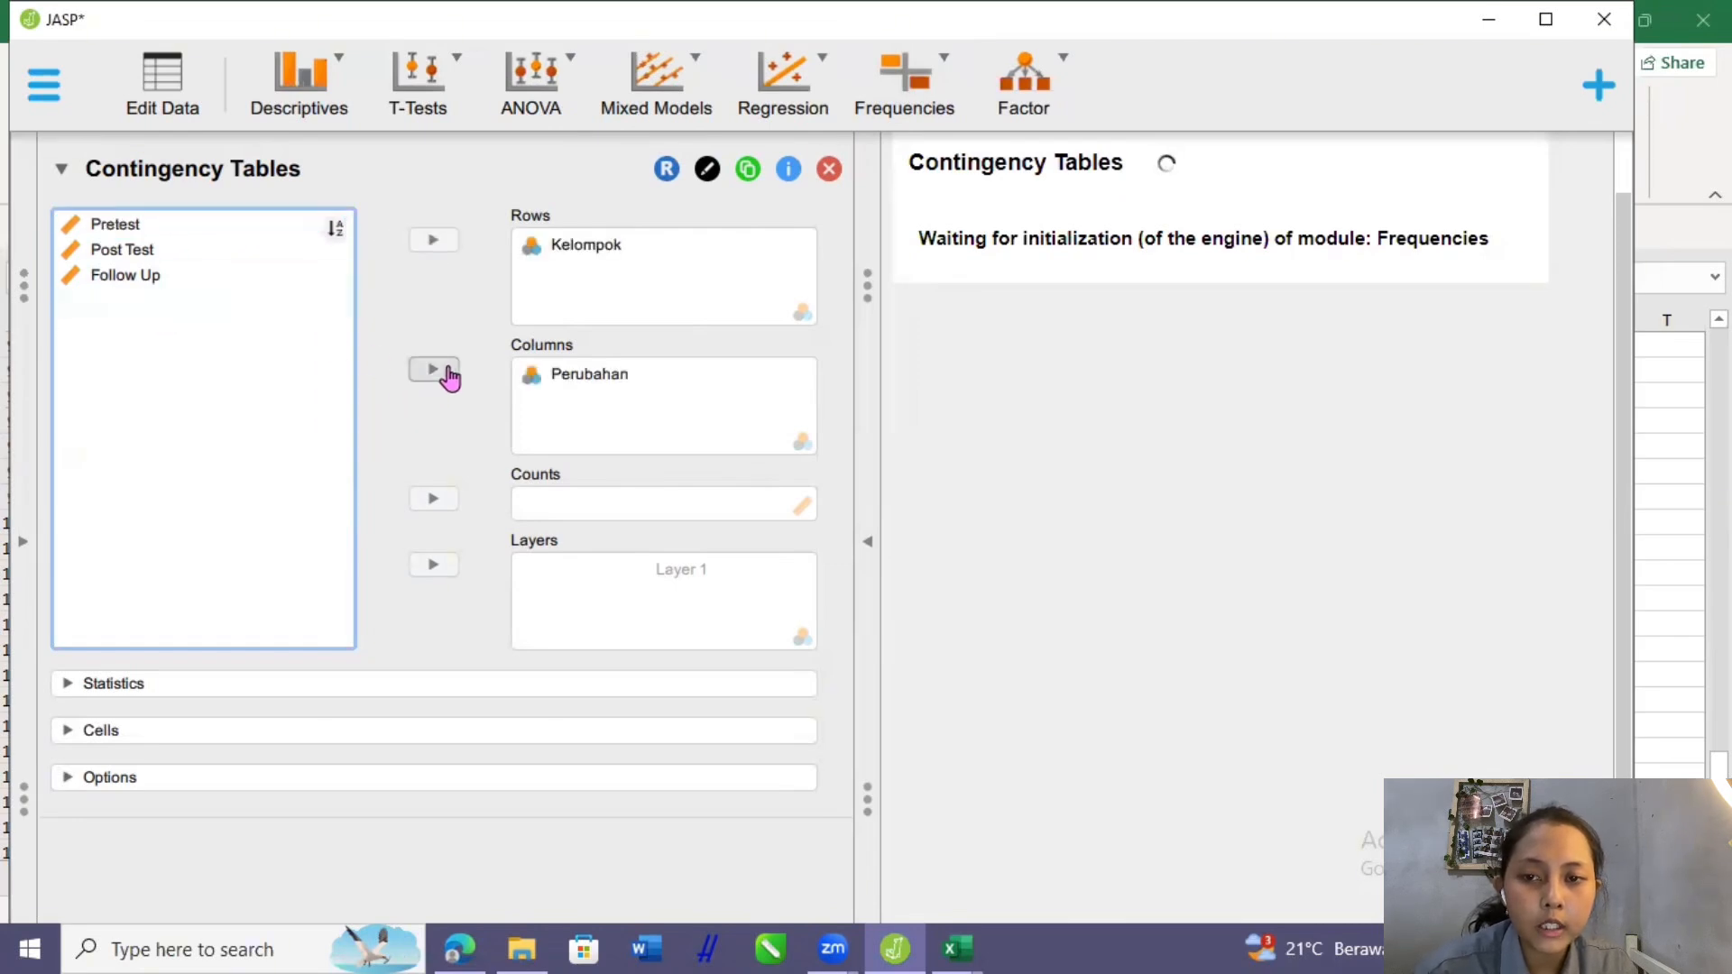
Try to assign Pretest, Post Test and Follow Up together as the contingency table's counts.
{"action": "left_click", "coordinate": [187, 227]}
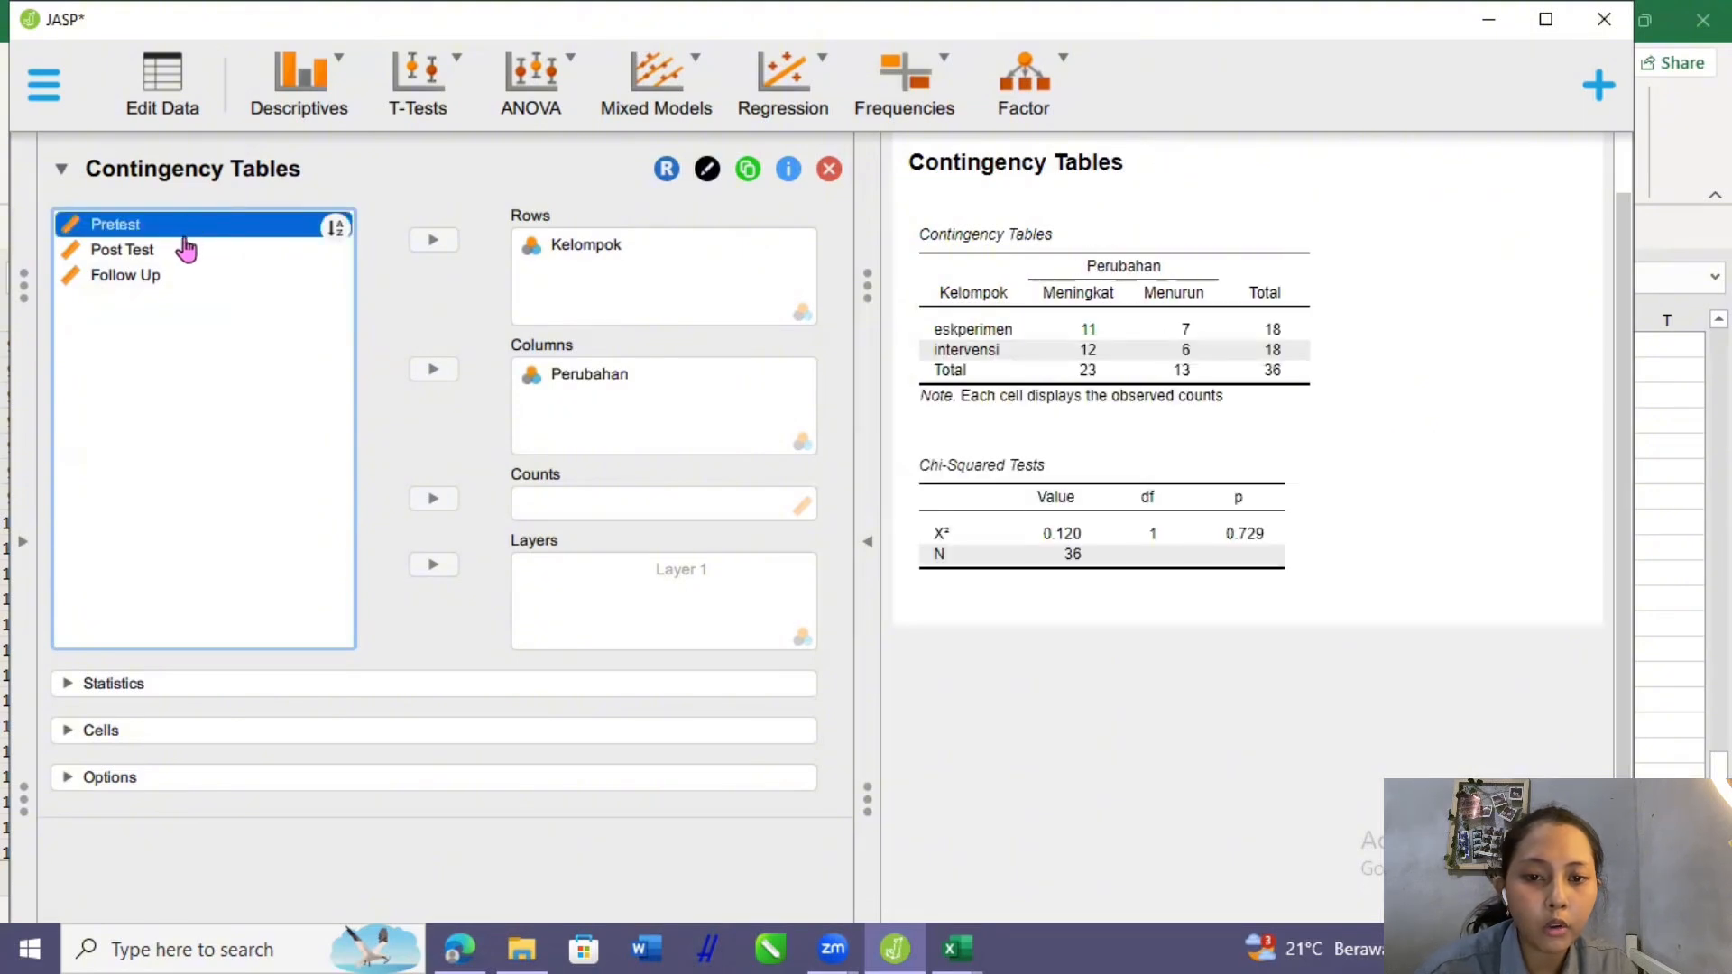
{"action": "left_click", "coordinate": [176, 252], "text": "ctrl"}
{"action": "left_click", "coordinate": [174, 276], "text": "ctrl"}
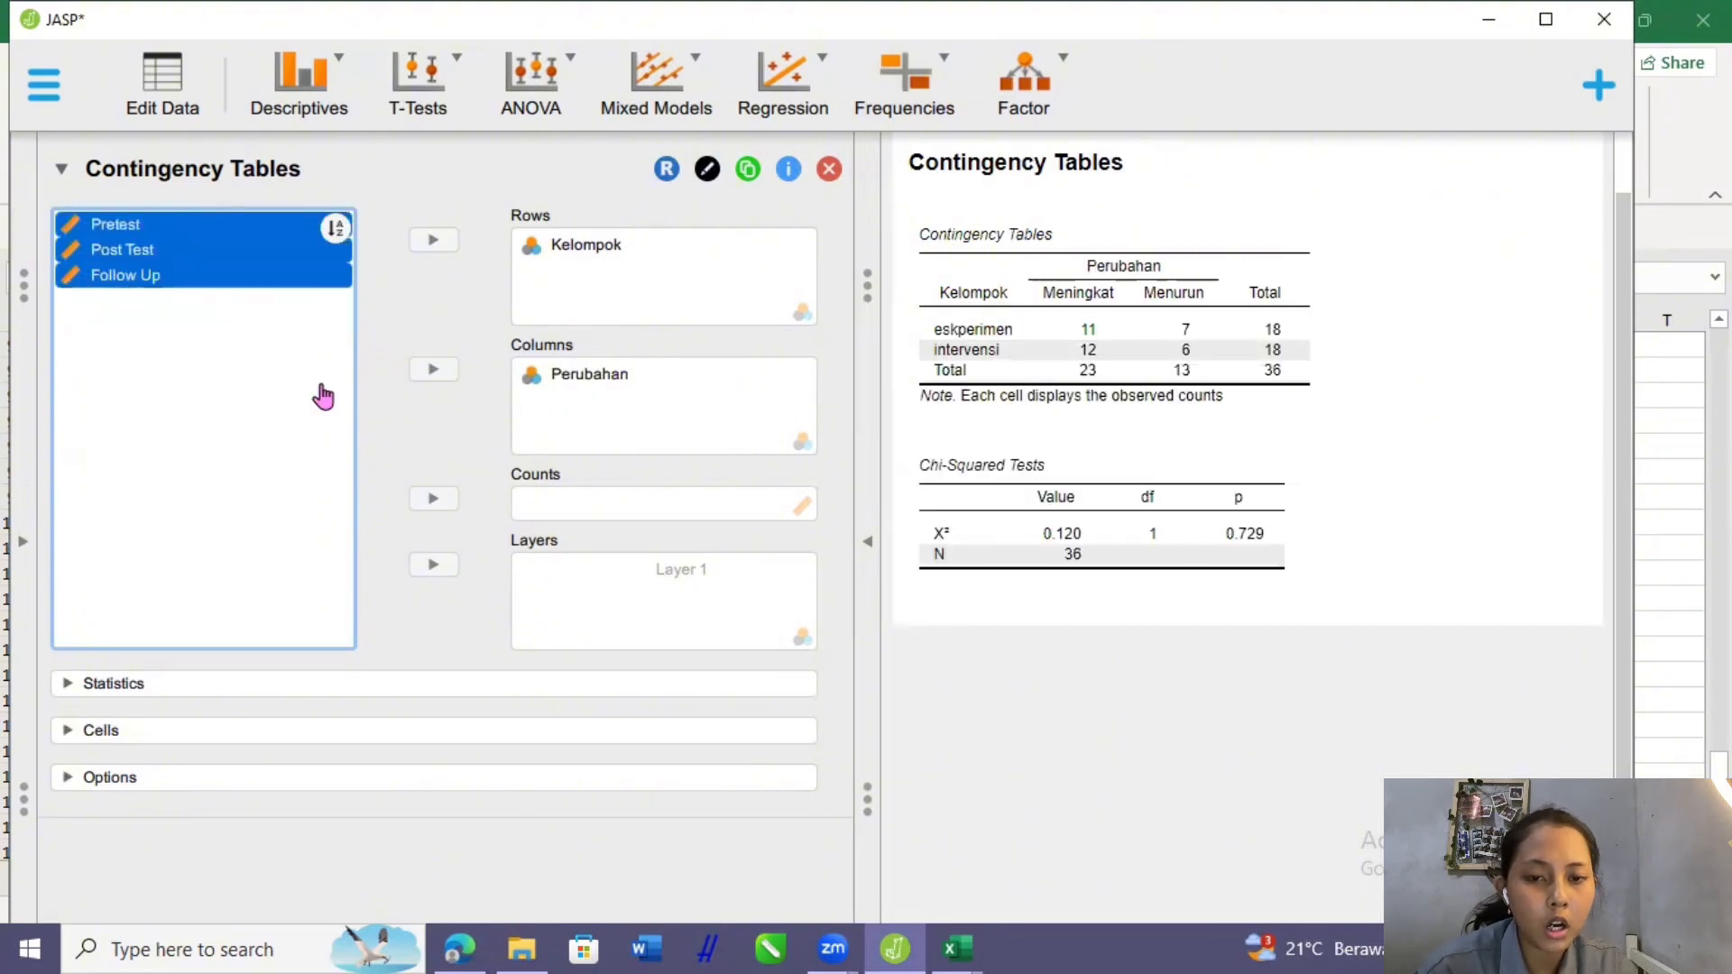
{"action": "left_click", "coordinate": [435, 502]}
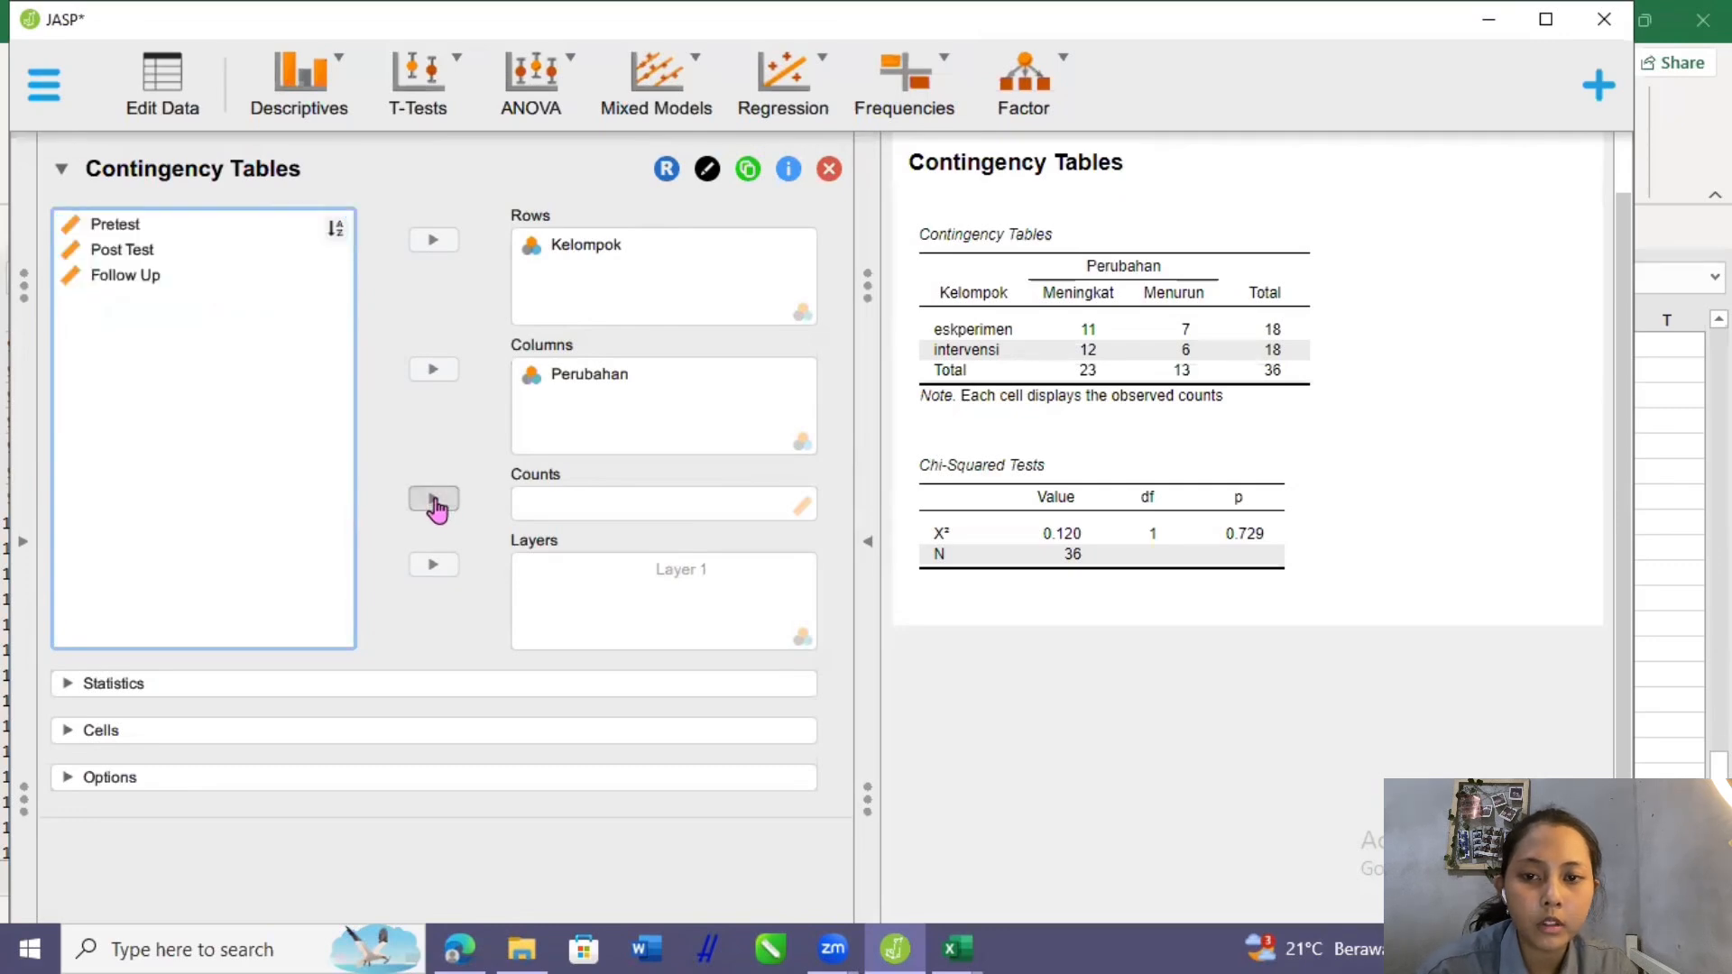
Assign Pretest as the counts variable, and replace it with Post Test after viewing the chi-squared result.
{"action": "left_click", "coordinate": [248, 232]}
{"action": "left_click", "coordinate": [435, 500]}
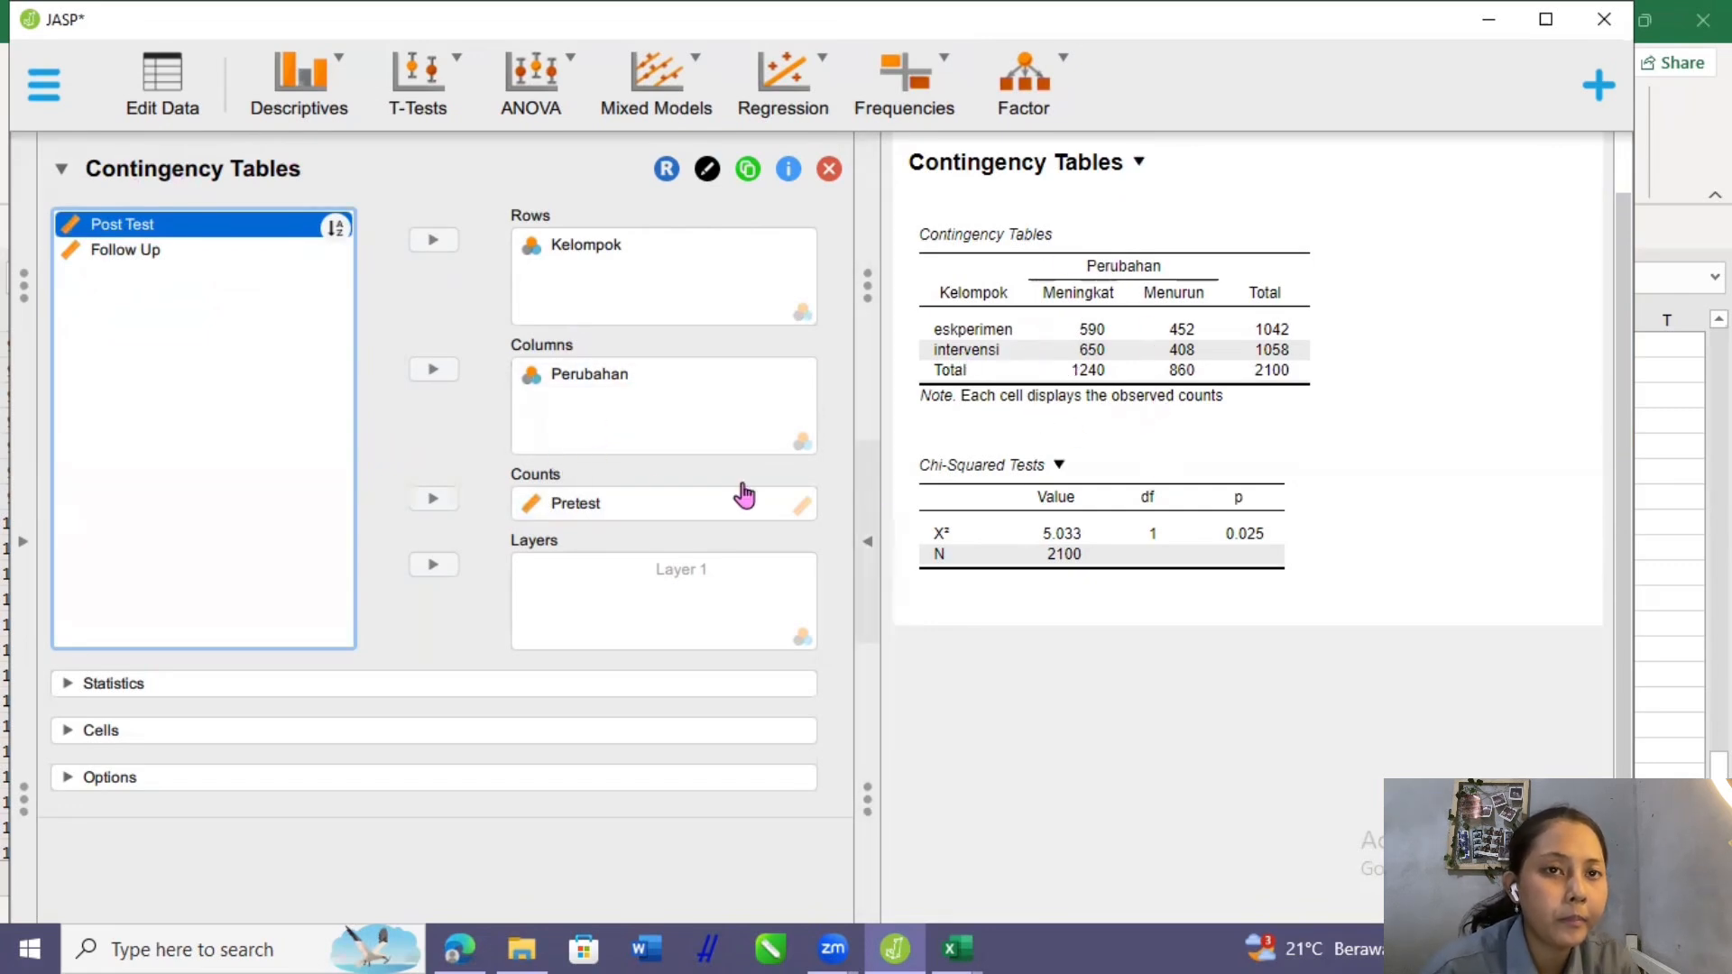
{"action": "left_click", "coordinate": [577, 504]}
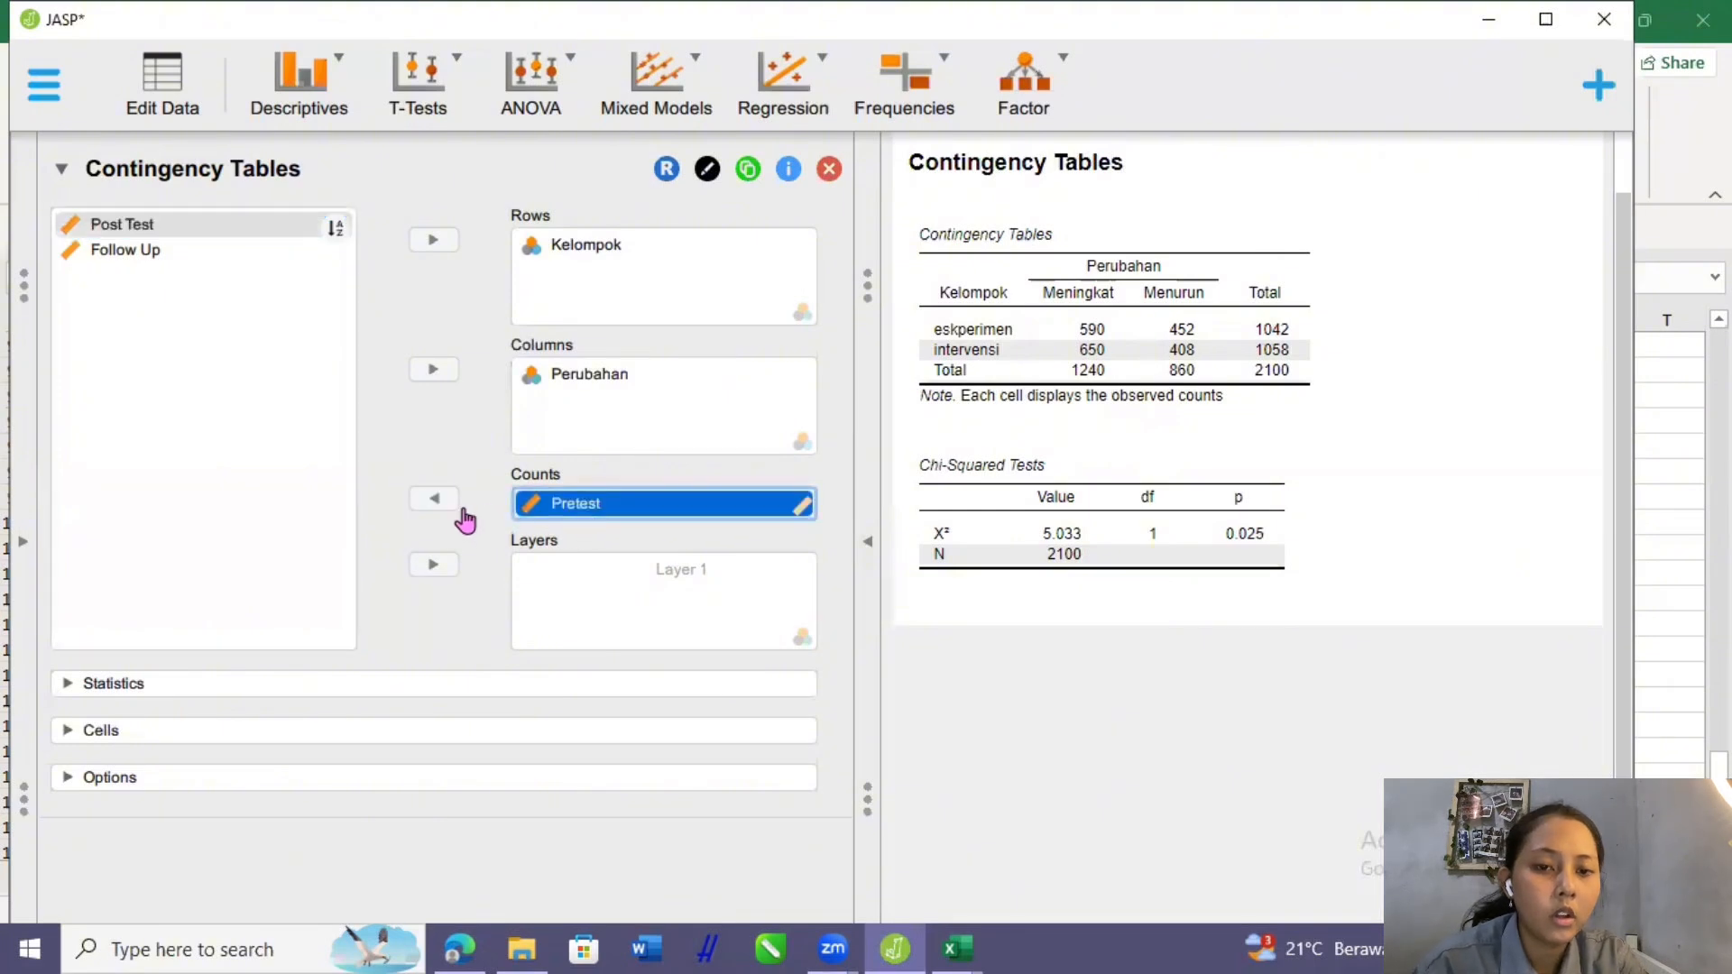
{"action": "left_click", "coordinate": [434, 498]}
{"action": "left_click", "coordinate": [181, 257]}
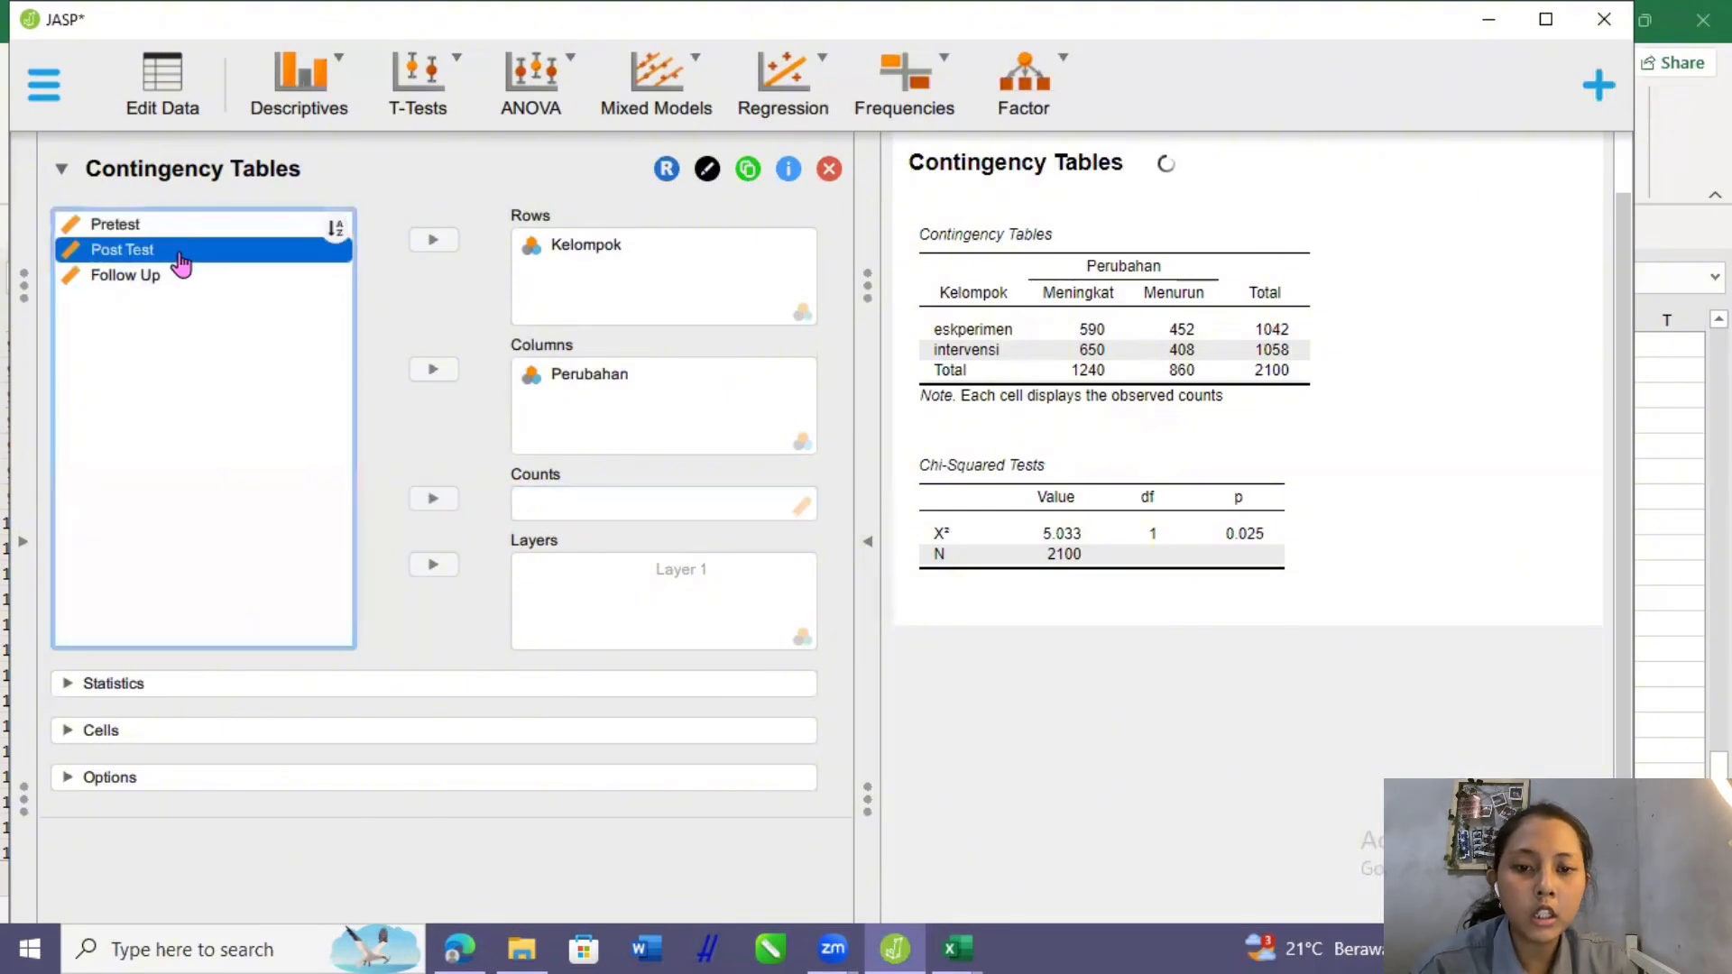
{"action": "left_click", "coordinate": [433, 502]}
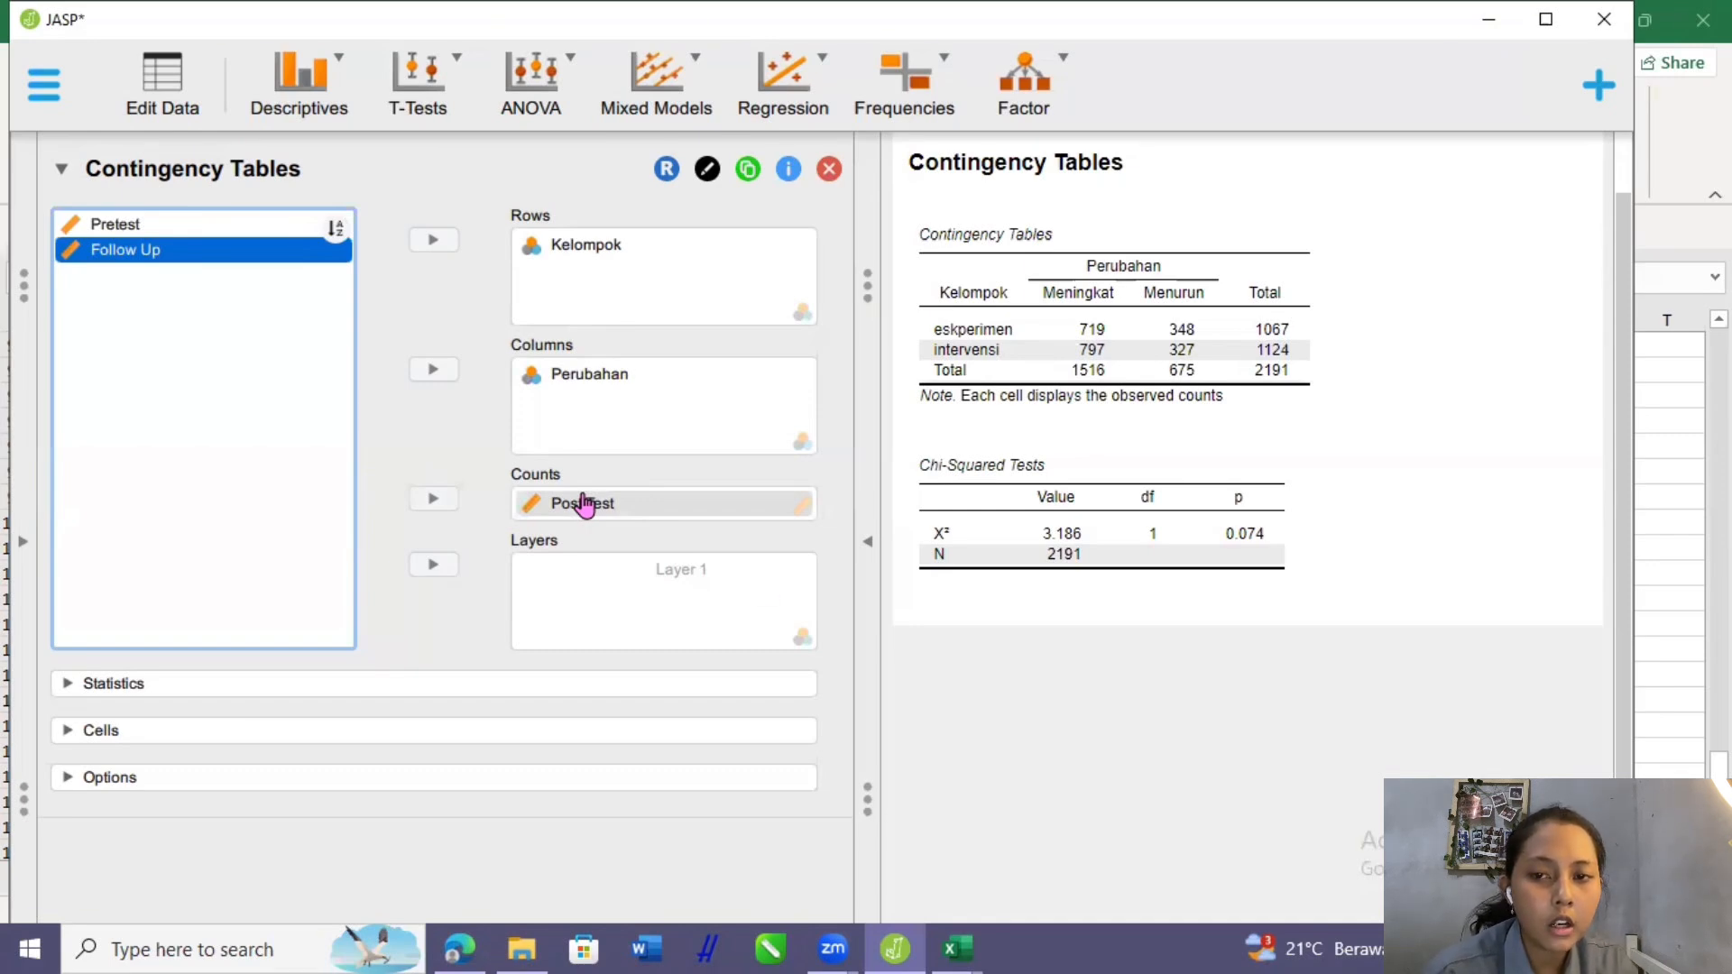
Take Post Test out of the counts, assign Follow Up instead, and check the chi-squared p-value.
{"action": "left_click_drag", "start_coordinate": [583, 502], "coordinate": [201, 285]}
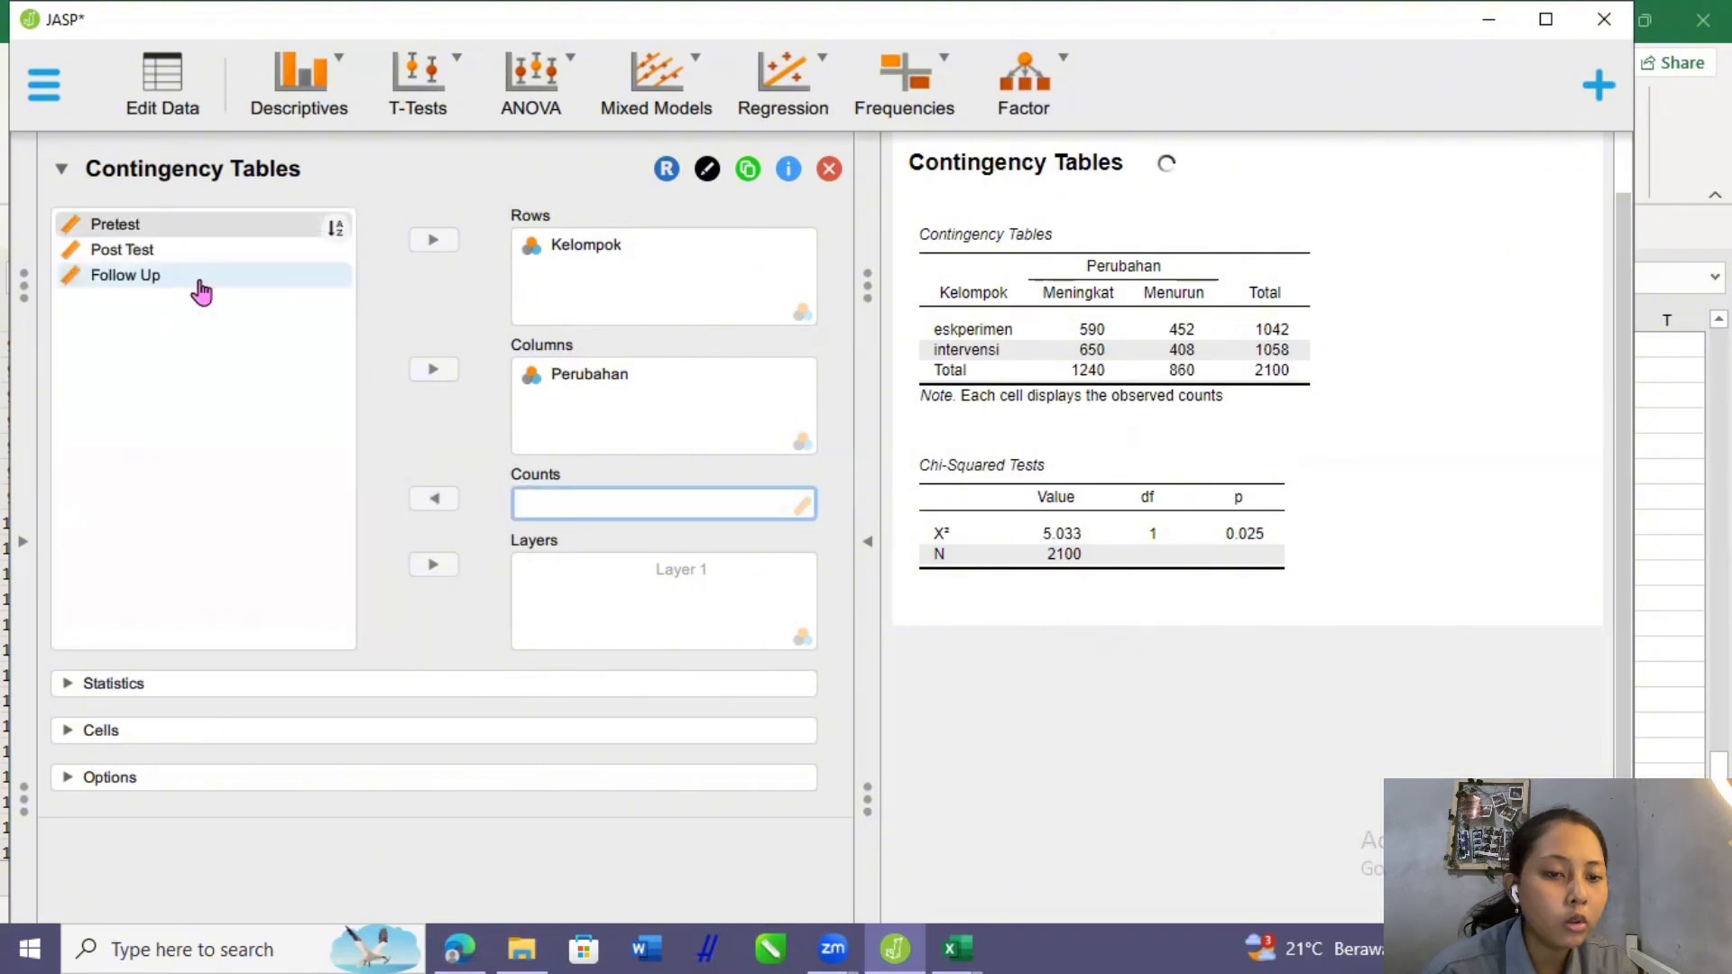
{"action": "left_click", "coordinate": [183, 276]}
{"action": "left_click", "coordinate": [431, 502]}
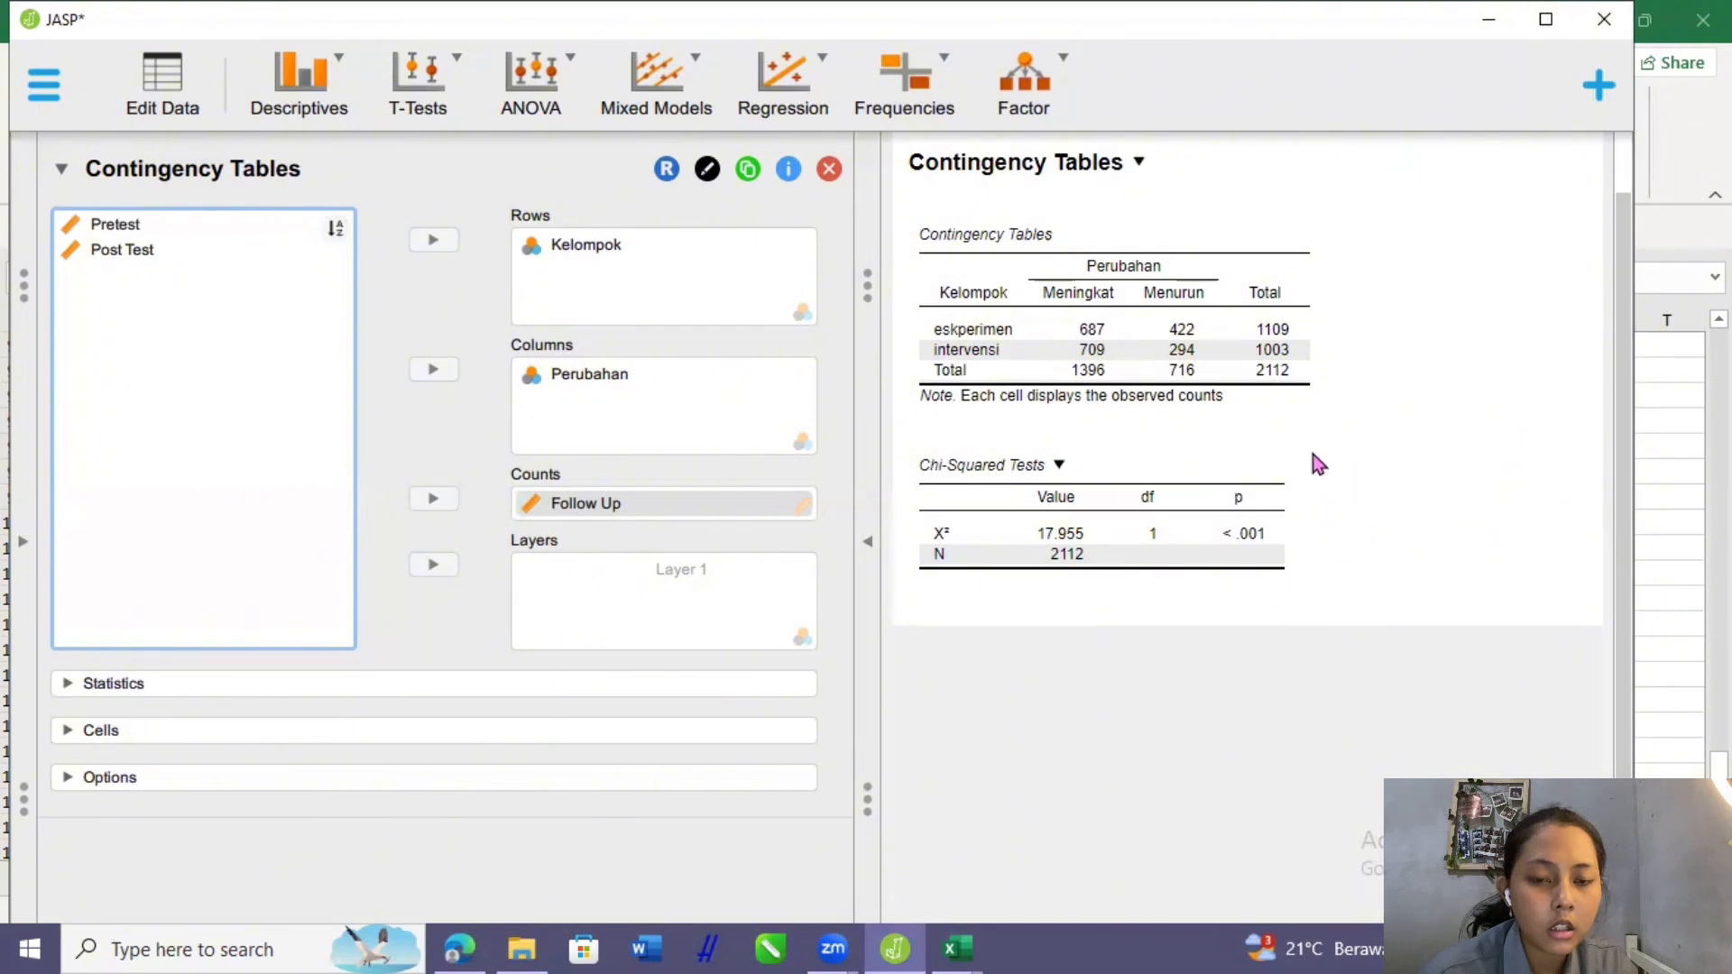
{"action": "left_click", "coordinate": [1249, 546]}
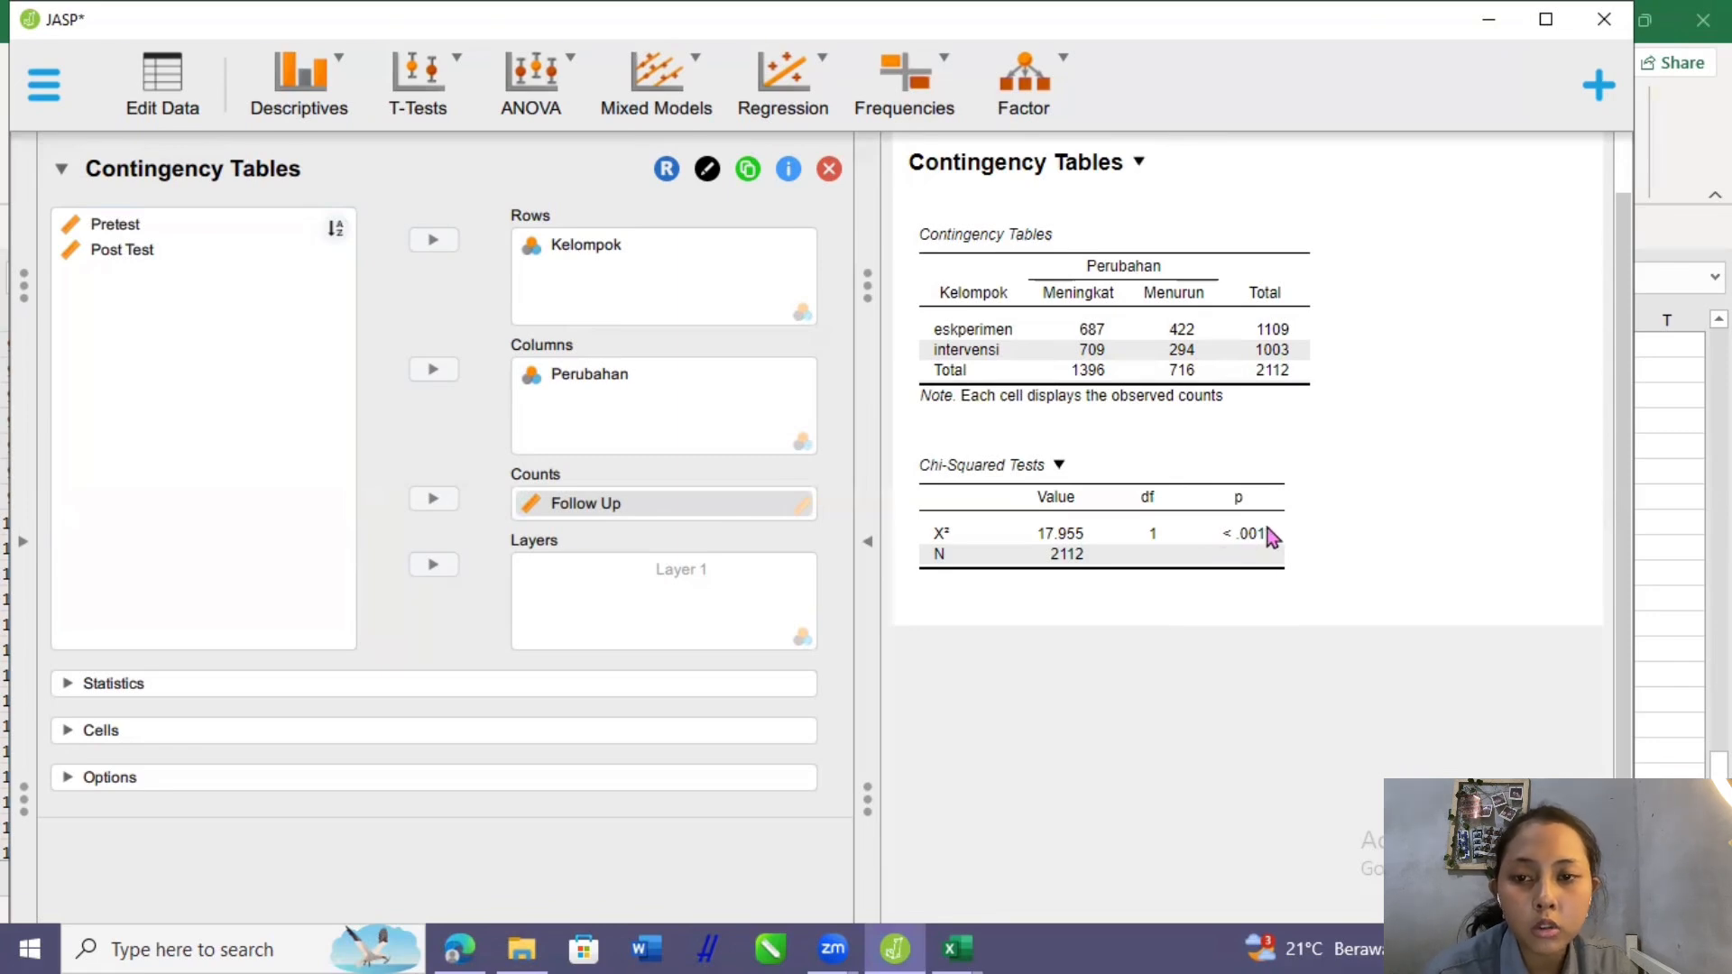
Show row percentages in the contingency table through its cell options.
{"action": "left_click", "coordinate": [228, 735]}
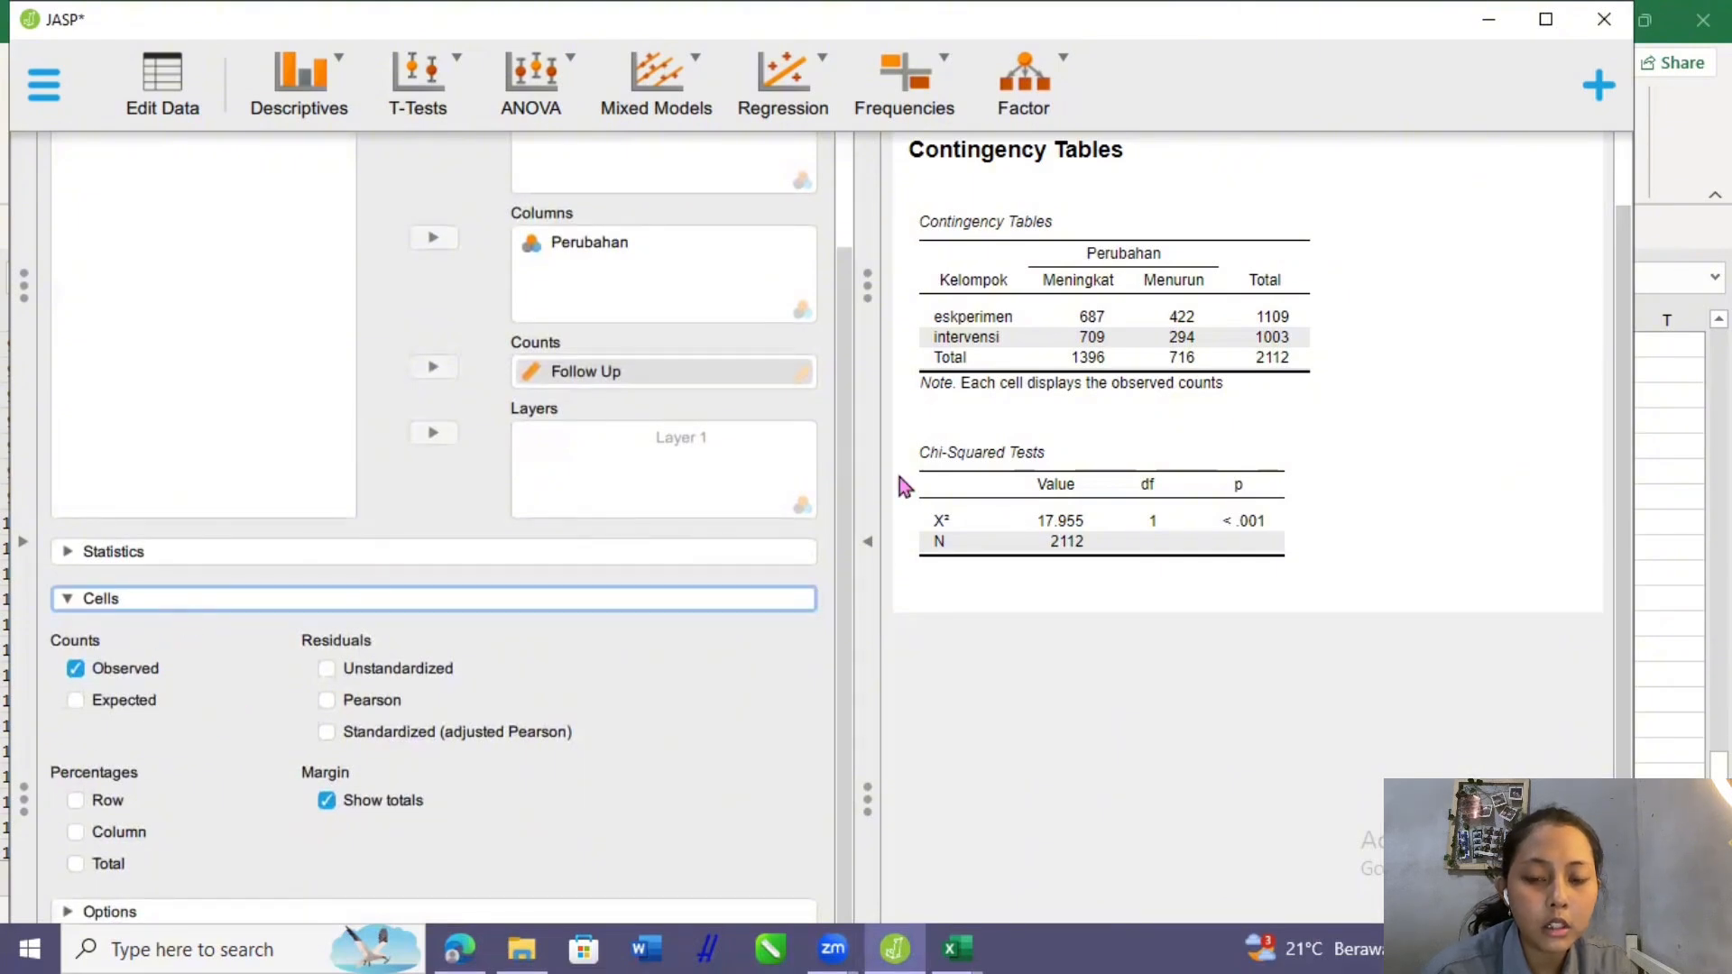
{"action": "left_click", "coordinate": [1116, 46]}
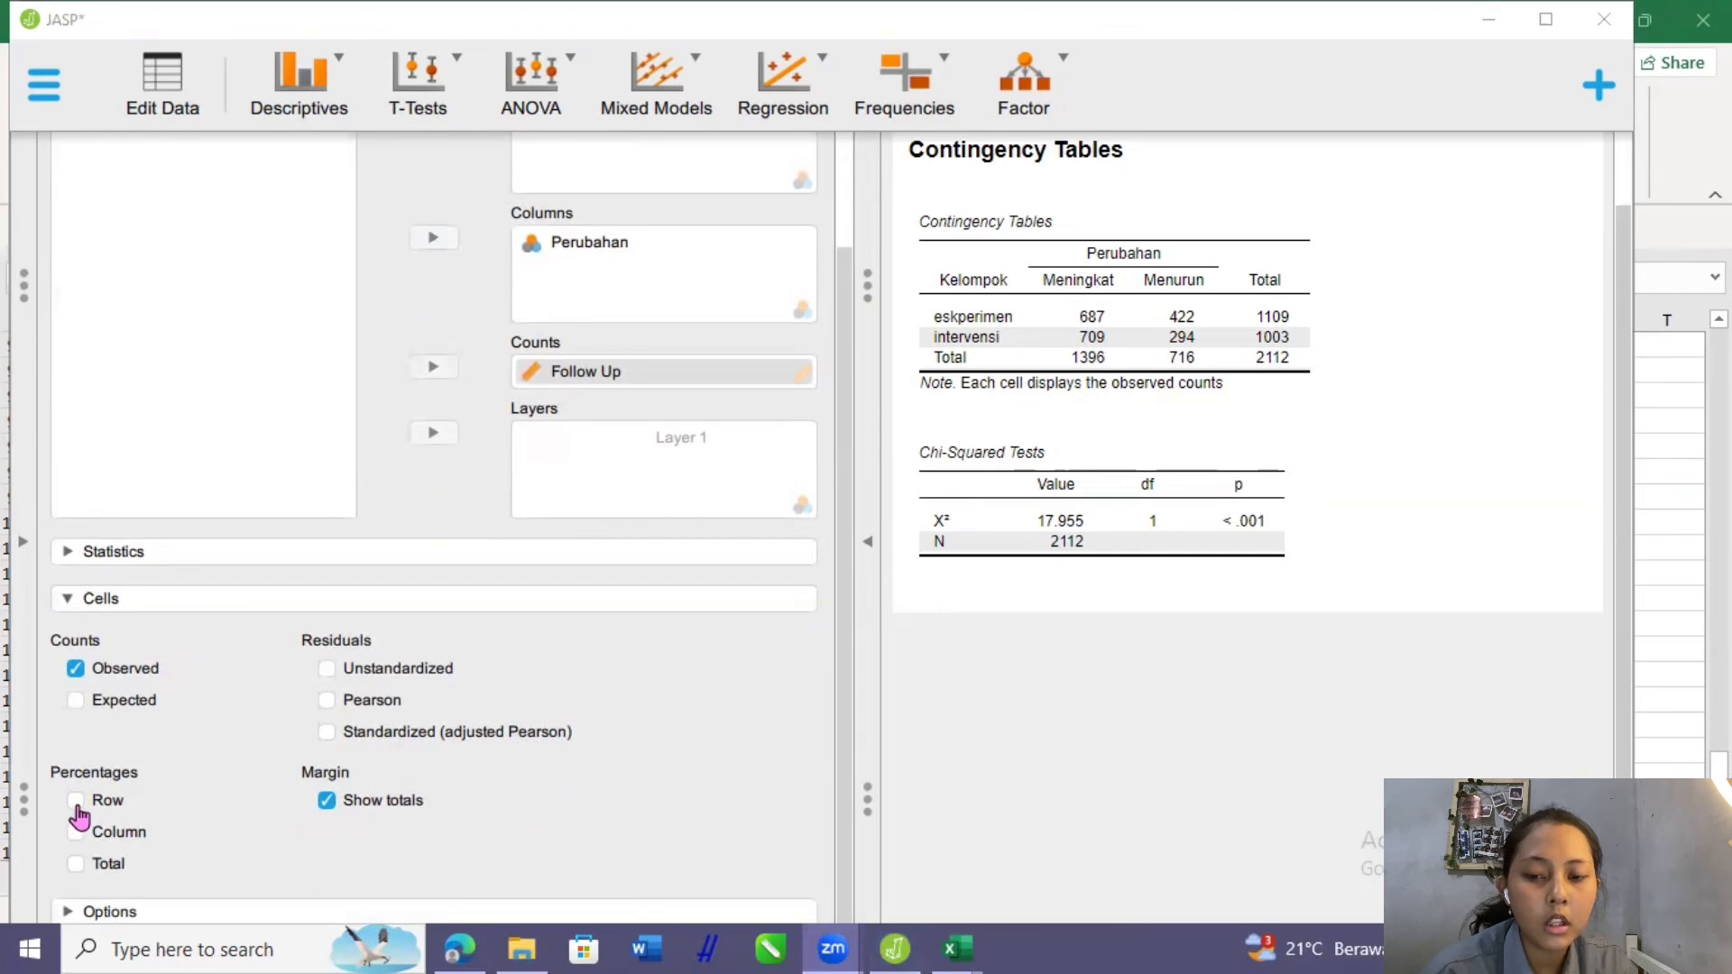
{"action": "left_click", "coordinate": [78, 803]}
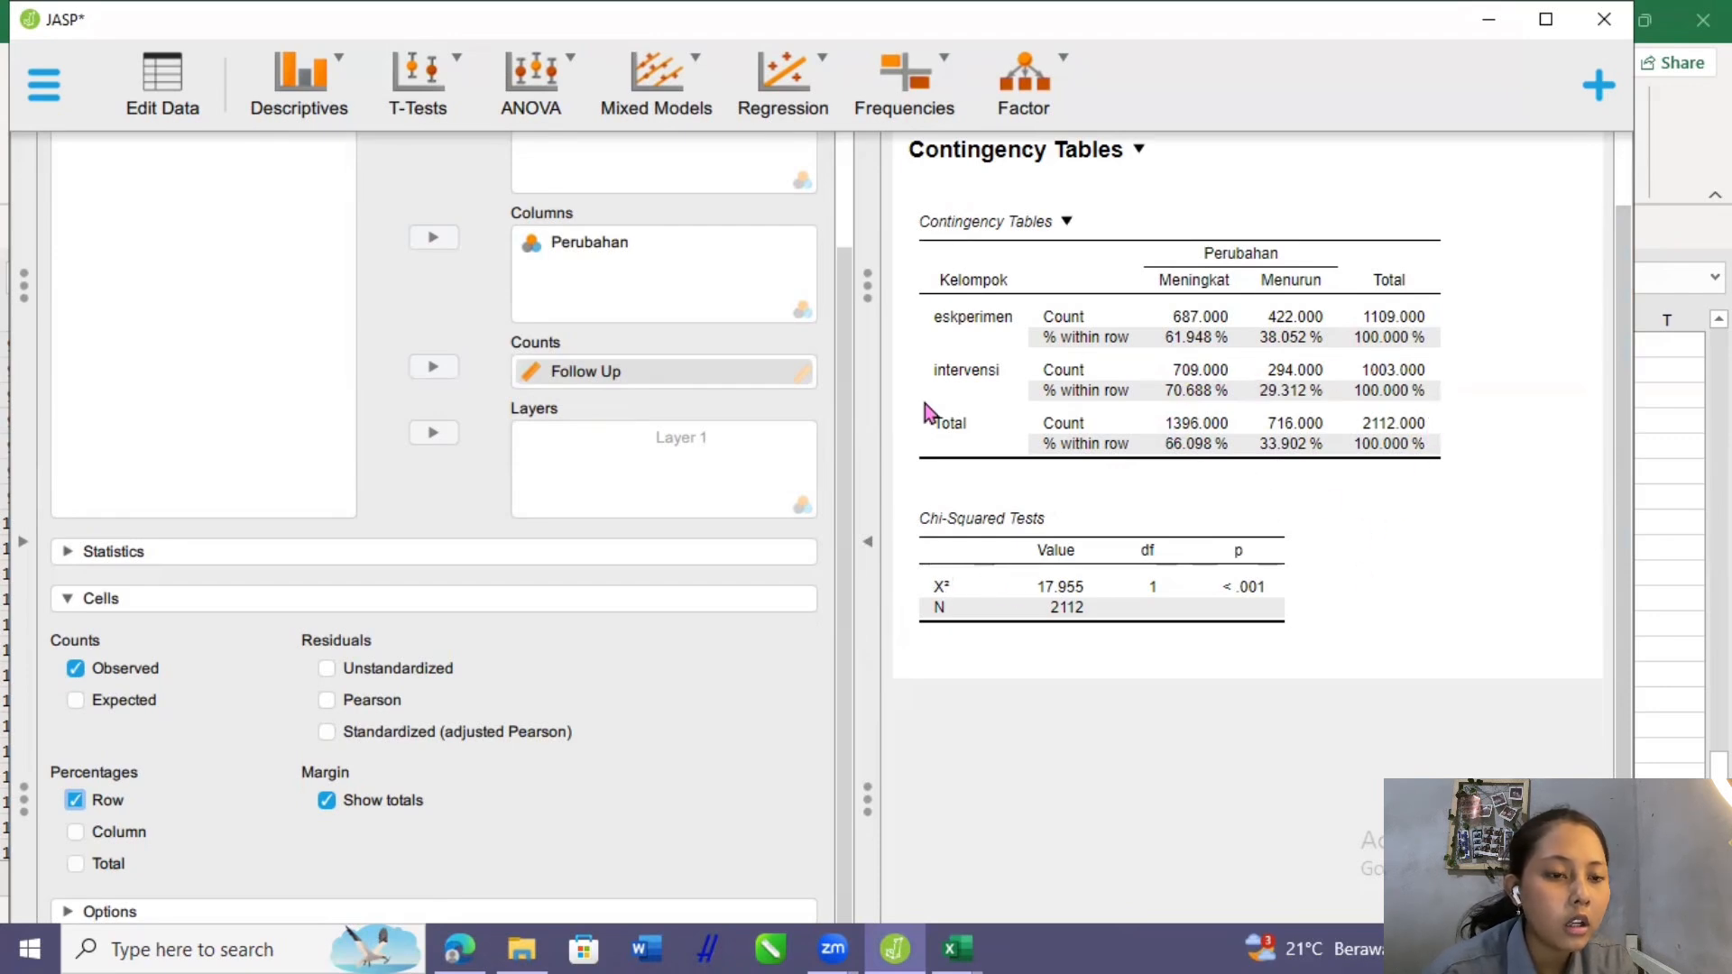
Remove Follow Up from the contingency table's counts and assign Post Test in its place.
{"action": "scroll", "coordinate": [599, 374], "scroll_direction": "up", "scroll_amount": 3}
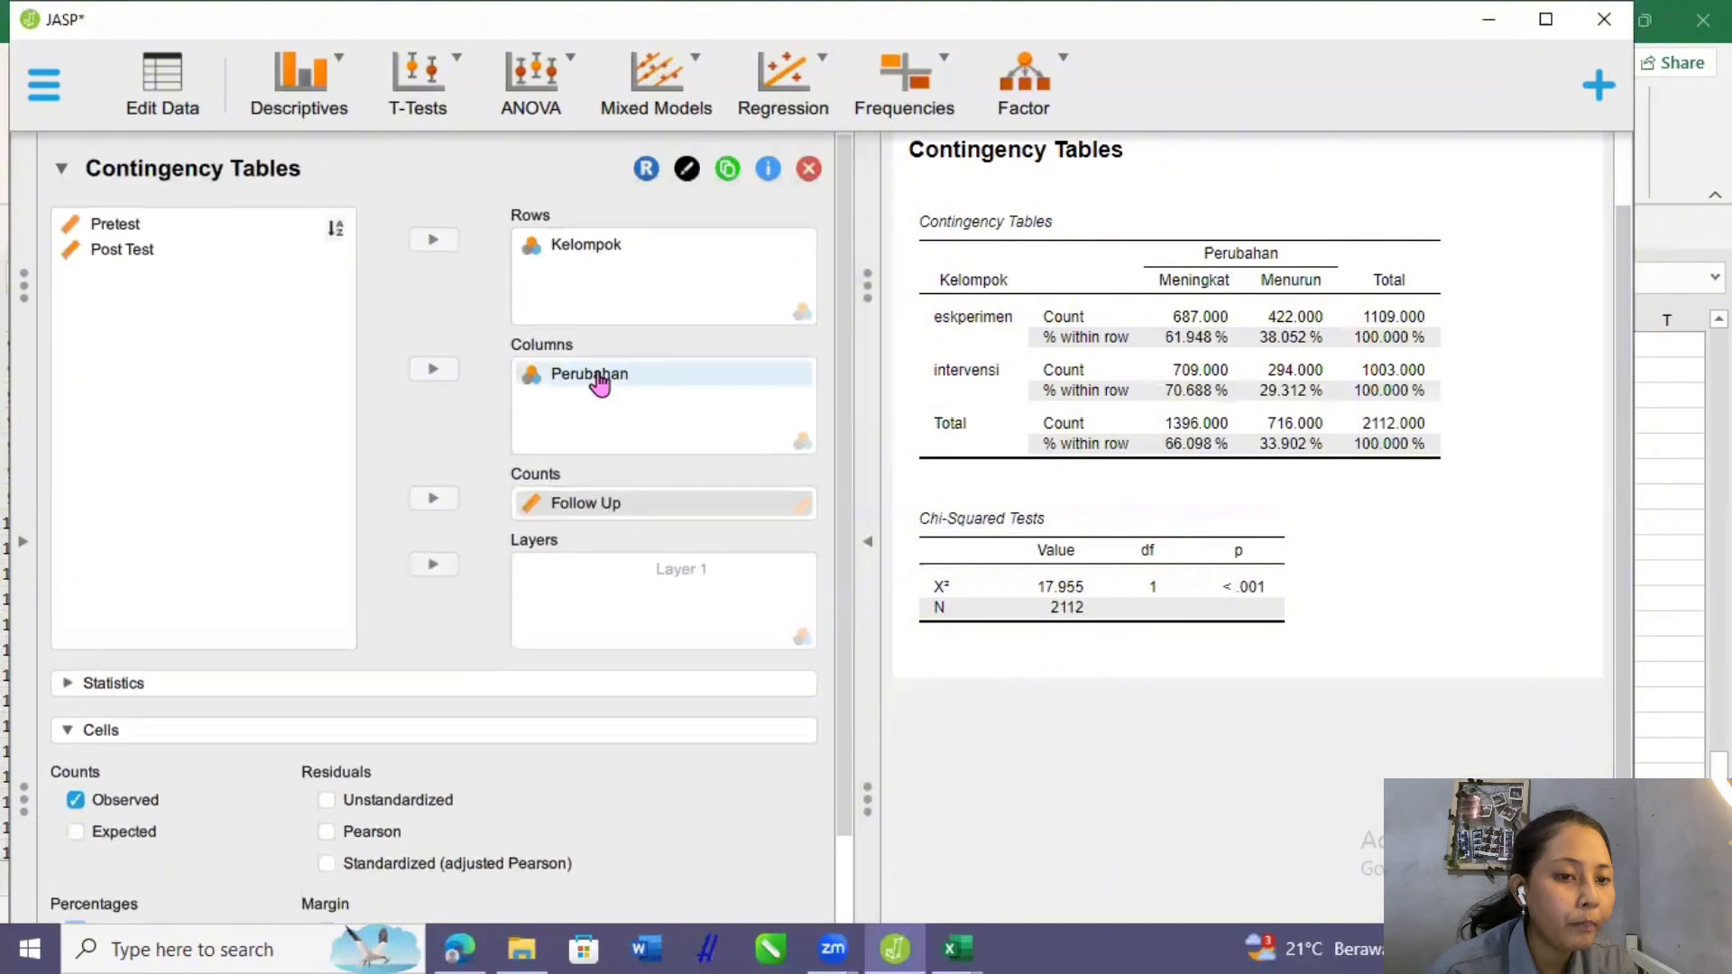
{"action": "left_click", "coordinate": [451, 501]}
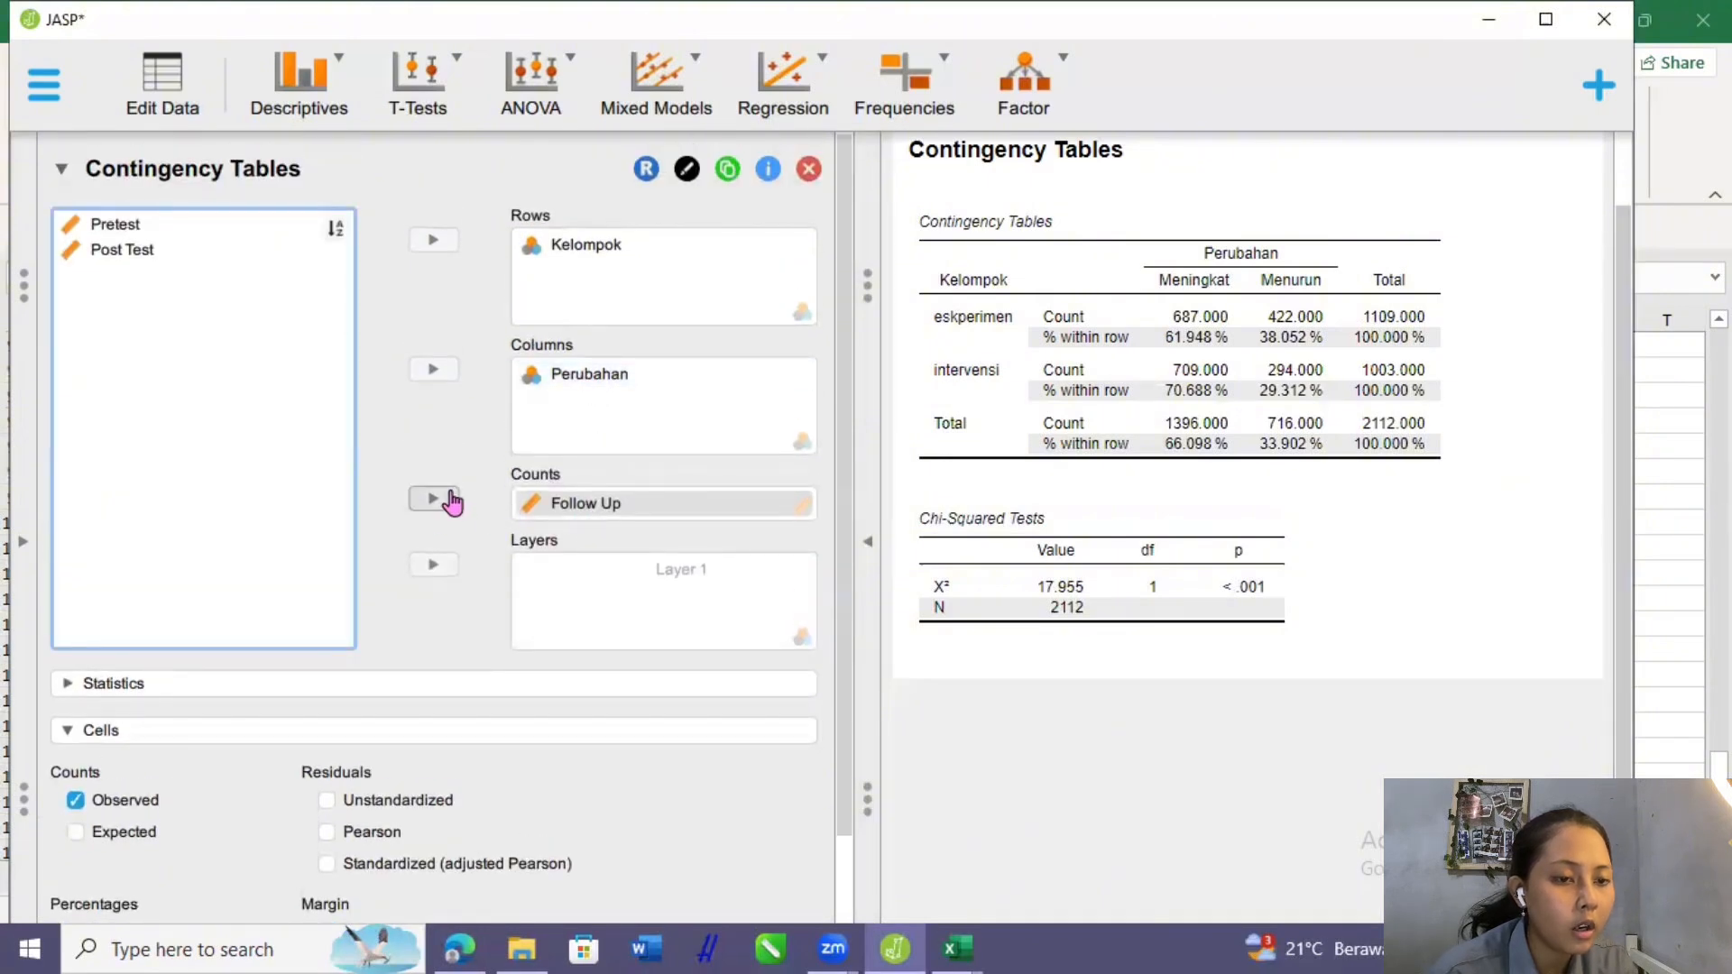
{"action": "left_click", "coordinate": [568, 503]}
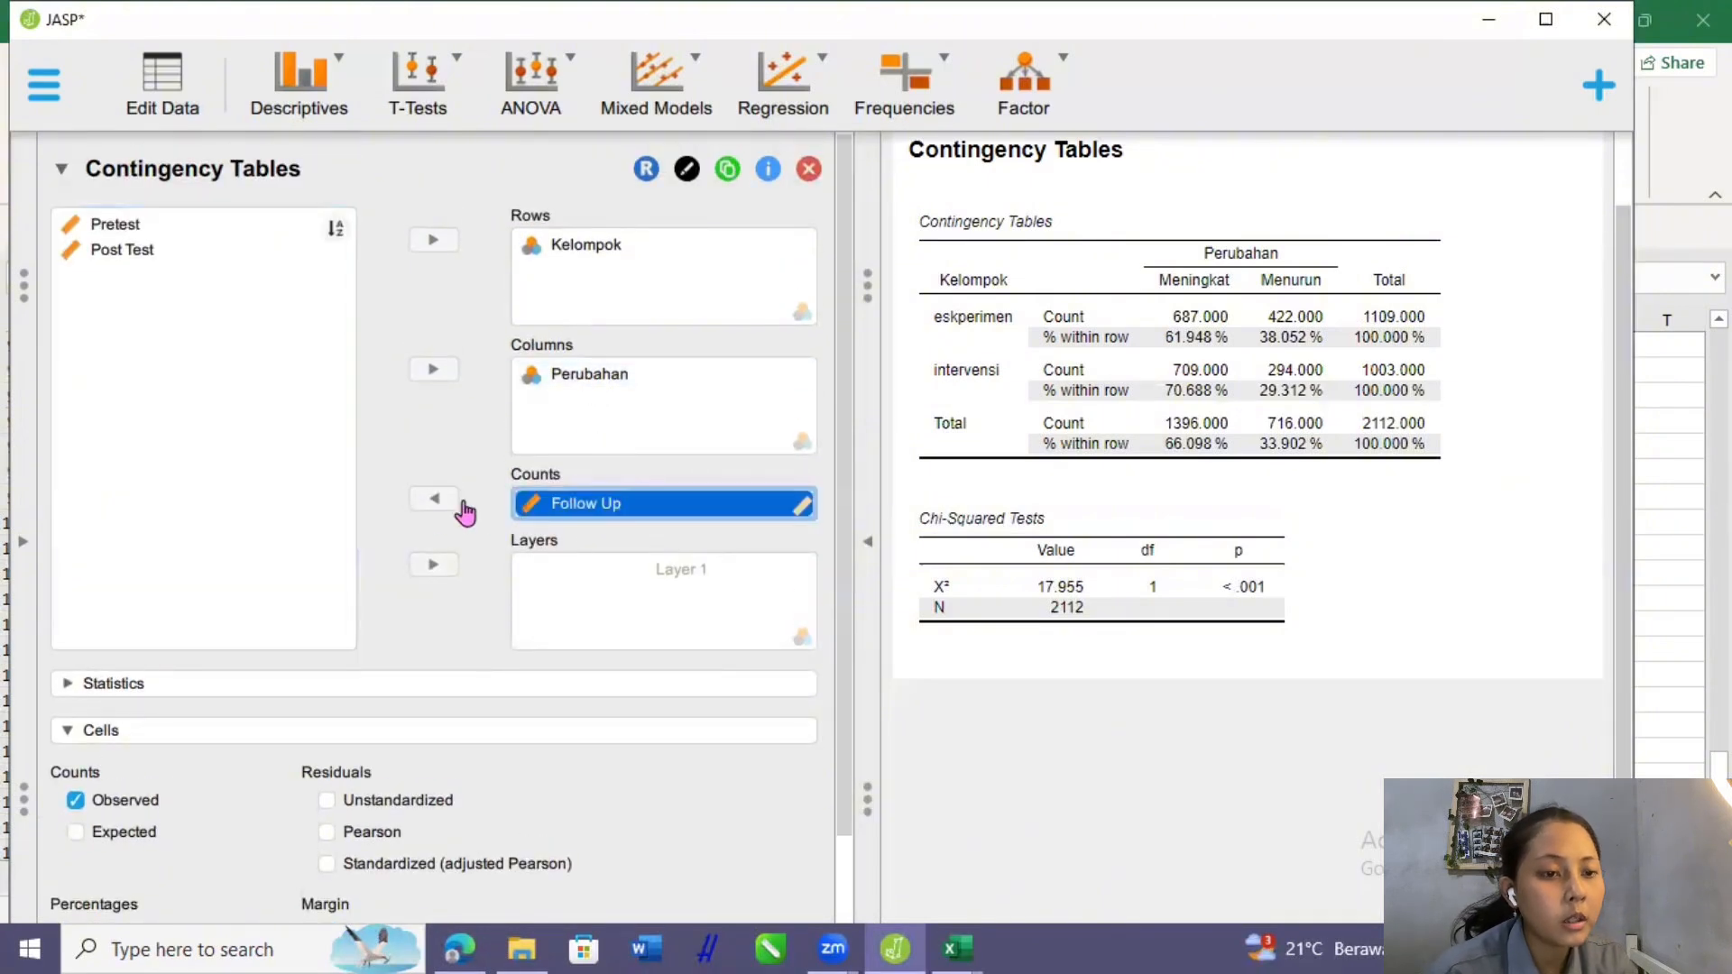
{"action": "left_click", "coordinate": [429, 503]}
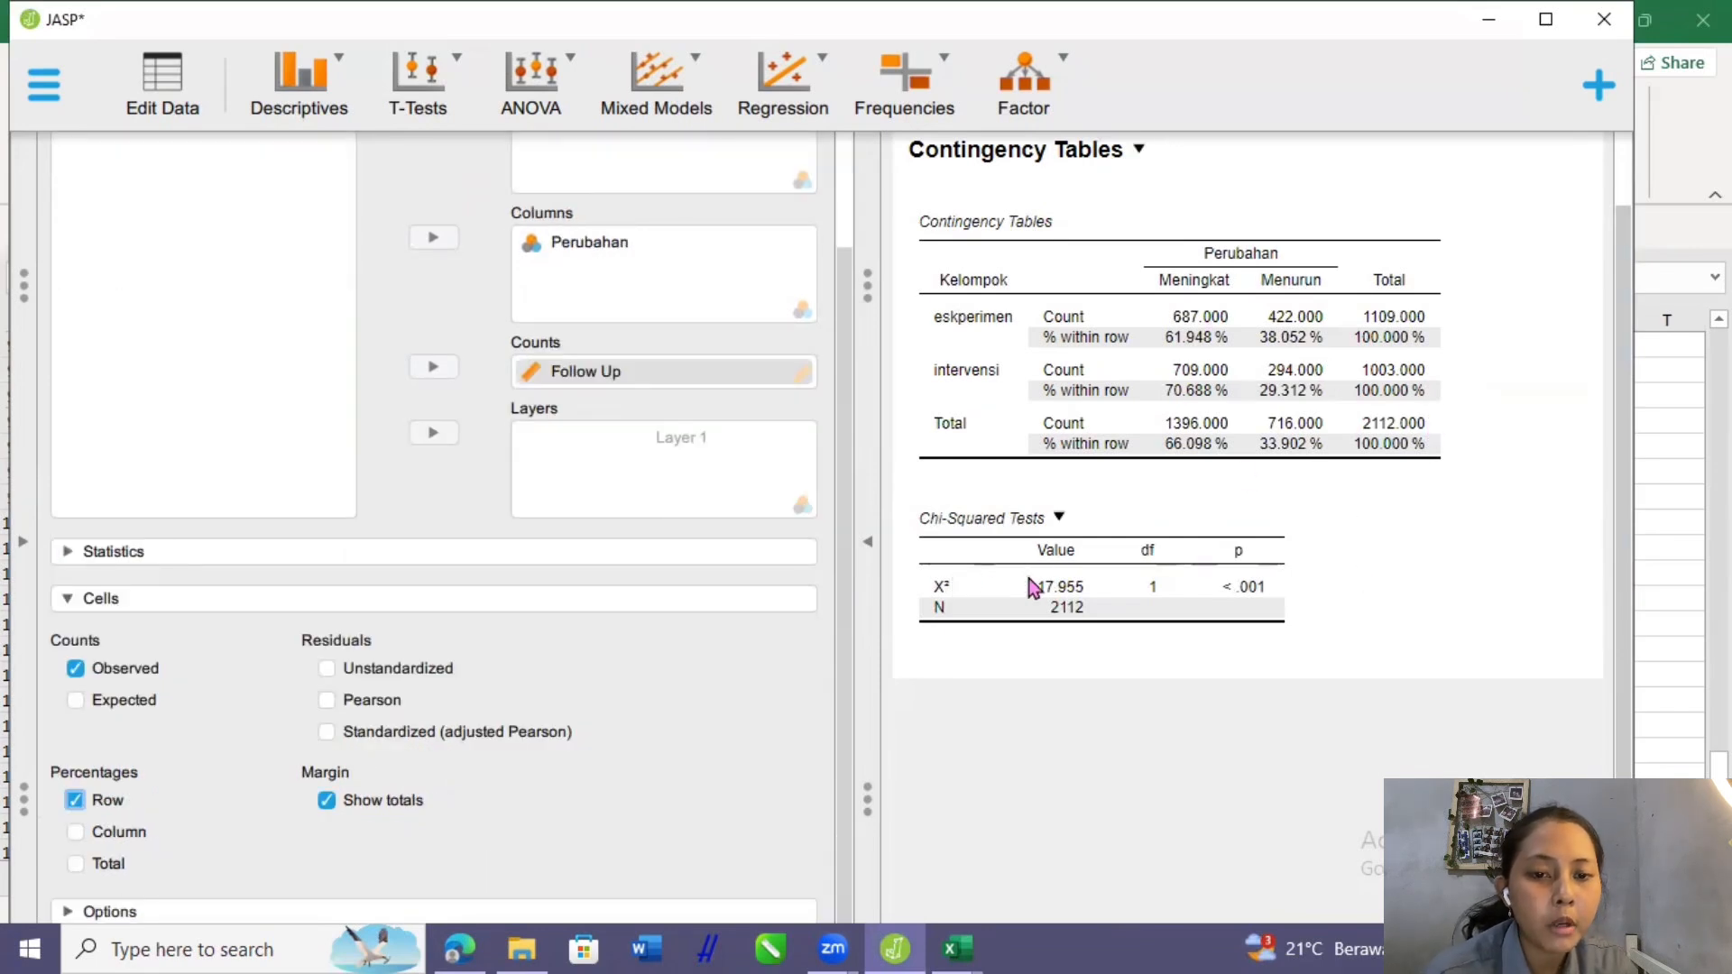
{"action": "scroll", "coordinate": [599, 377], "scroll_direction": "up", "scroll_amount": 2}
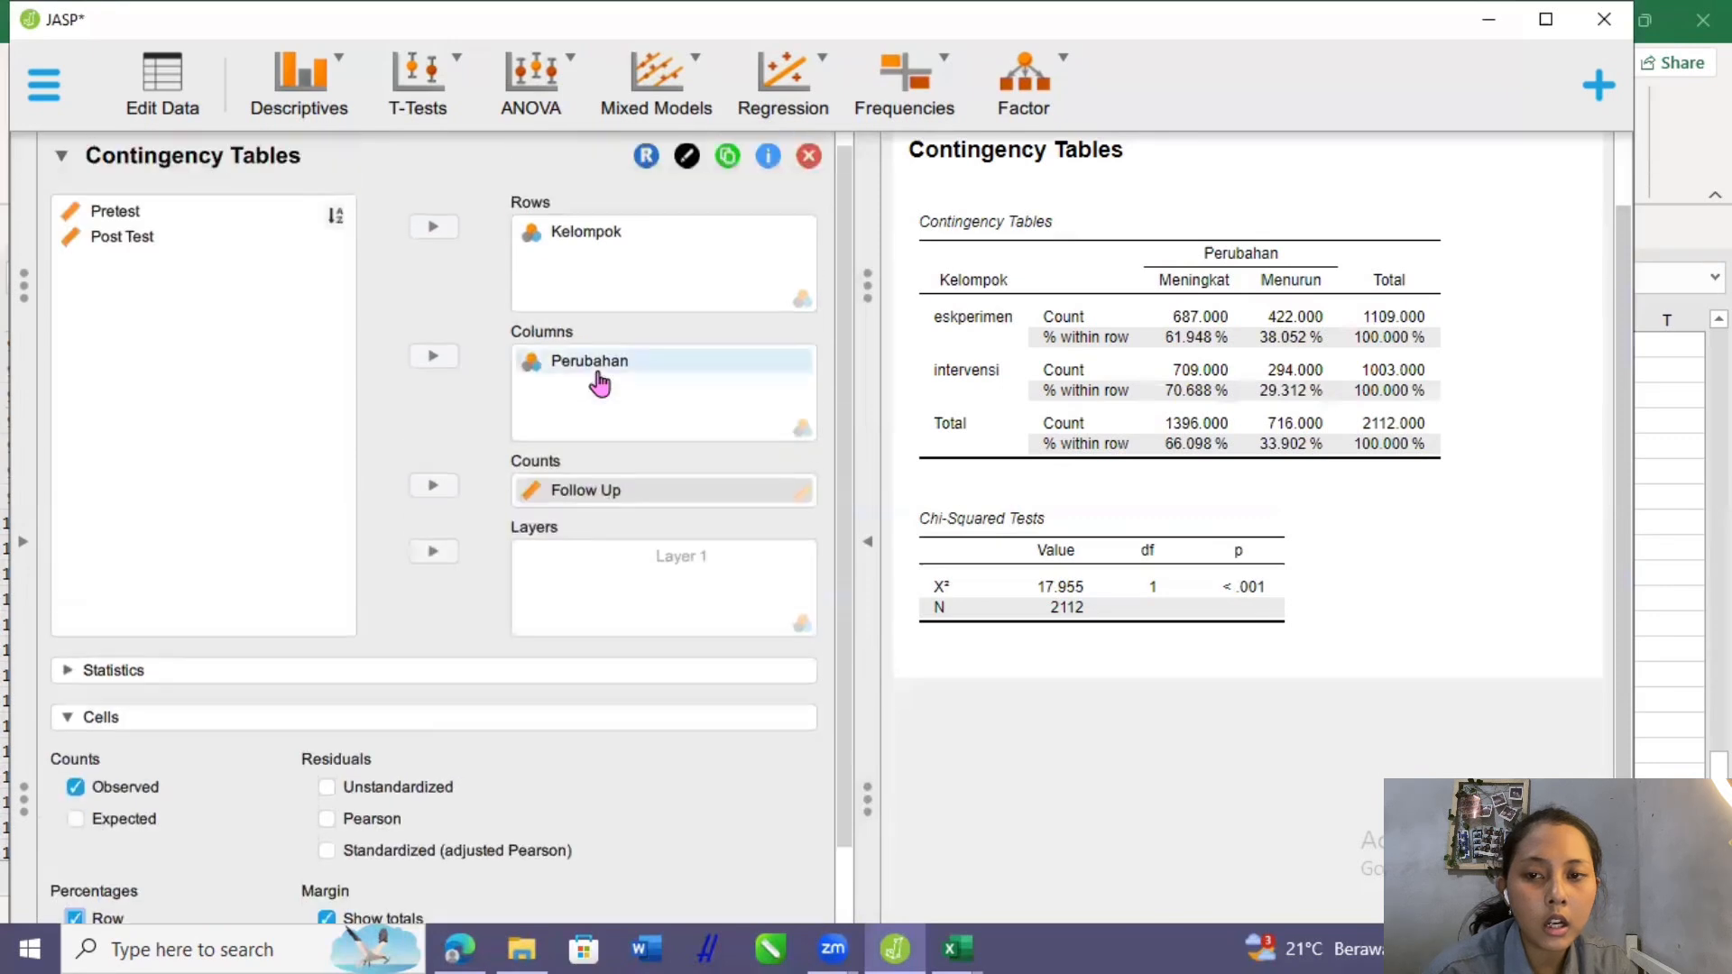
{"action": "left_click", "coordinate": [585, 509]}
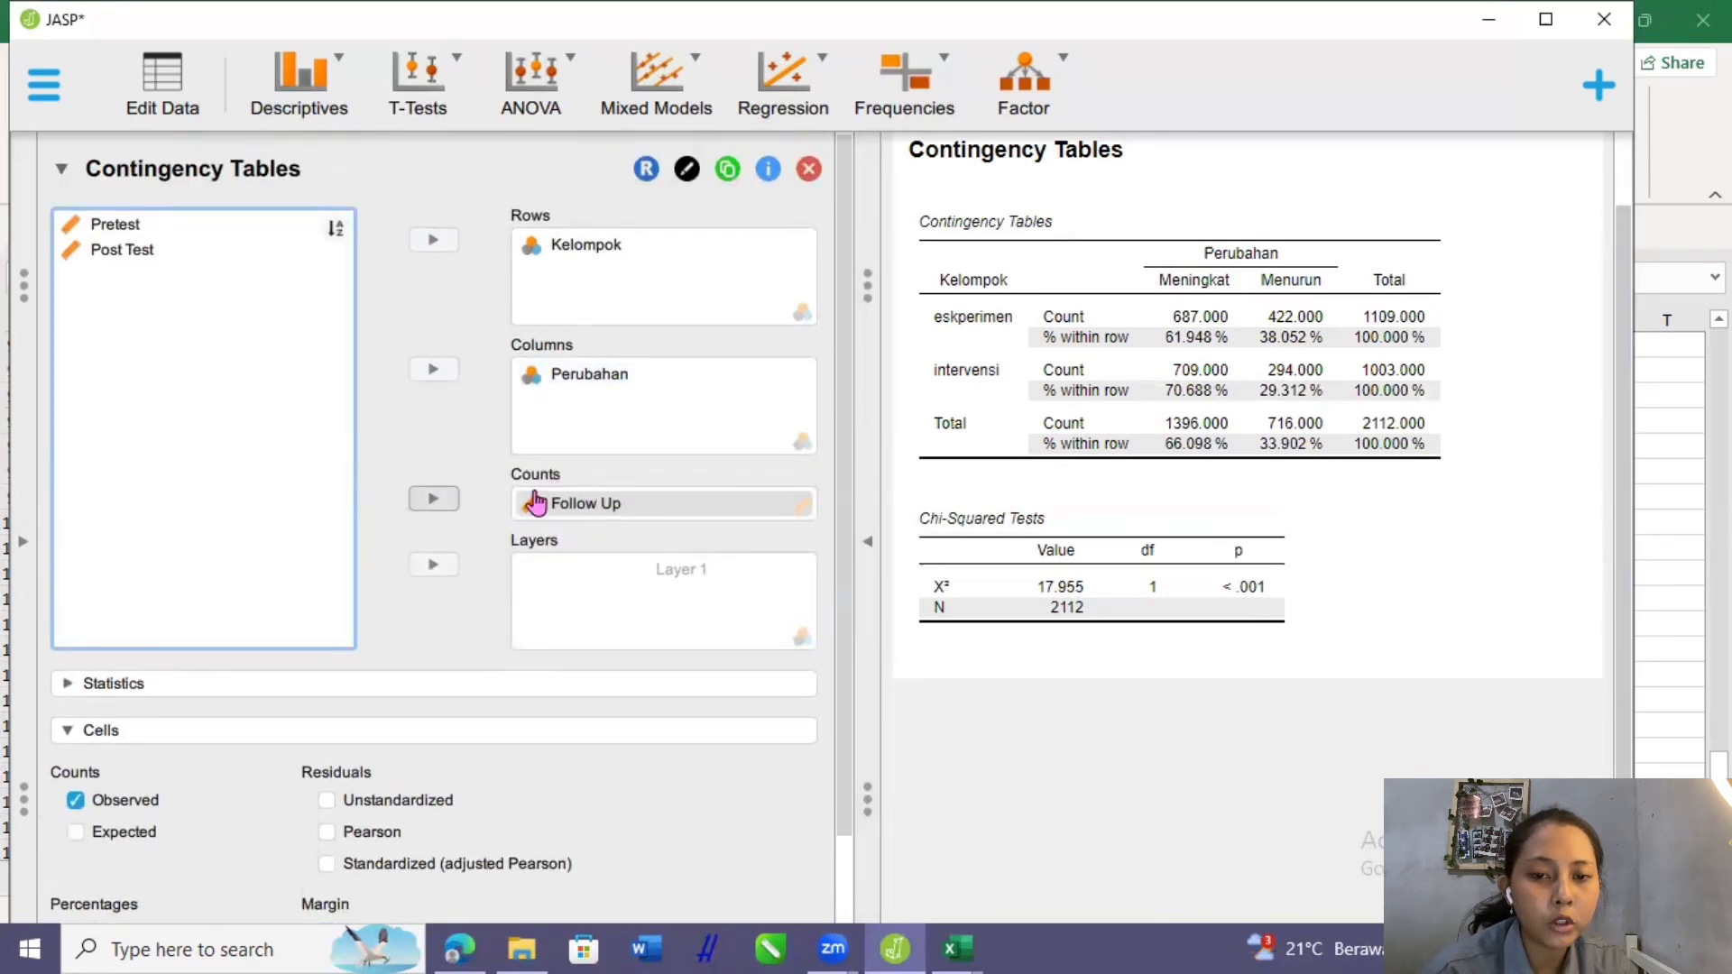
{"action": "left_click", "coordinate": [572, 511]}
{"action": "left_click", "coordinate": [432, 500]}
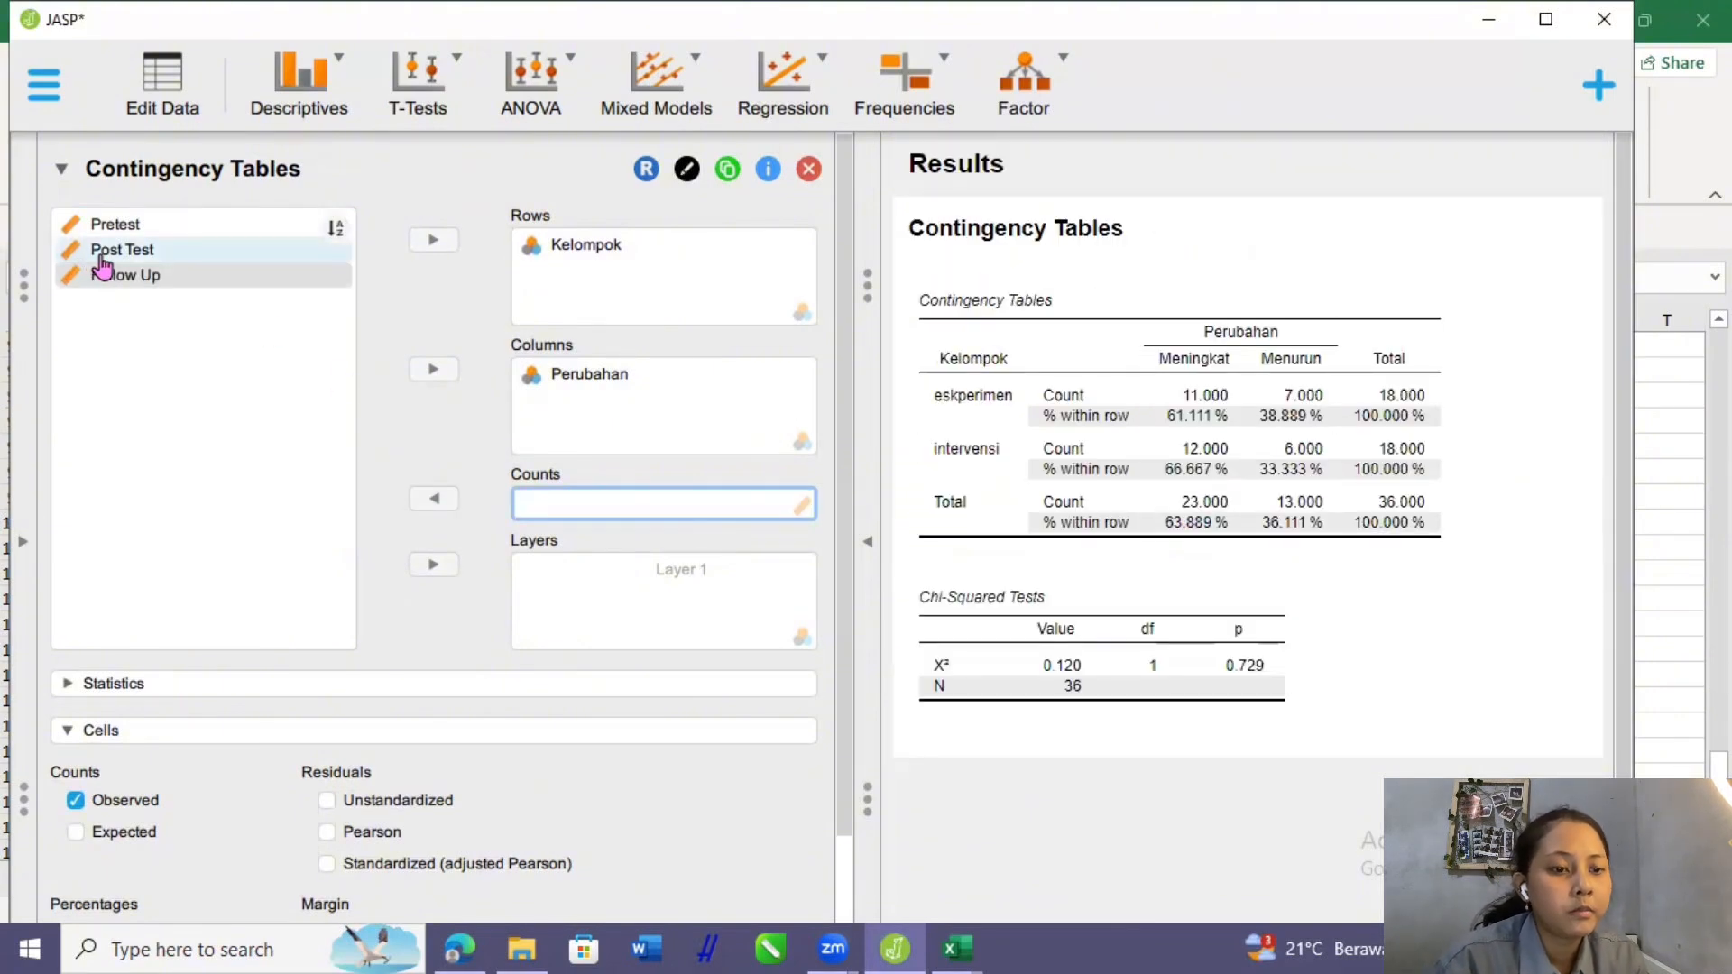
{"action": "left_click", "coordinate": [104, 255]}
{"action": "left_click", "coordinate": [434, 499]}
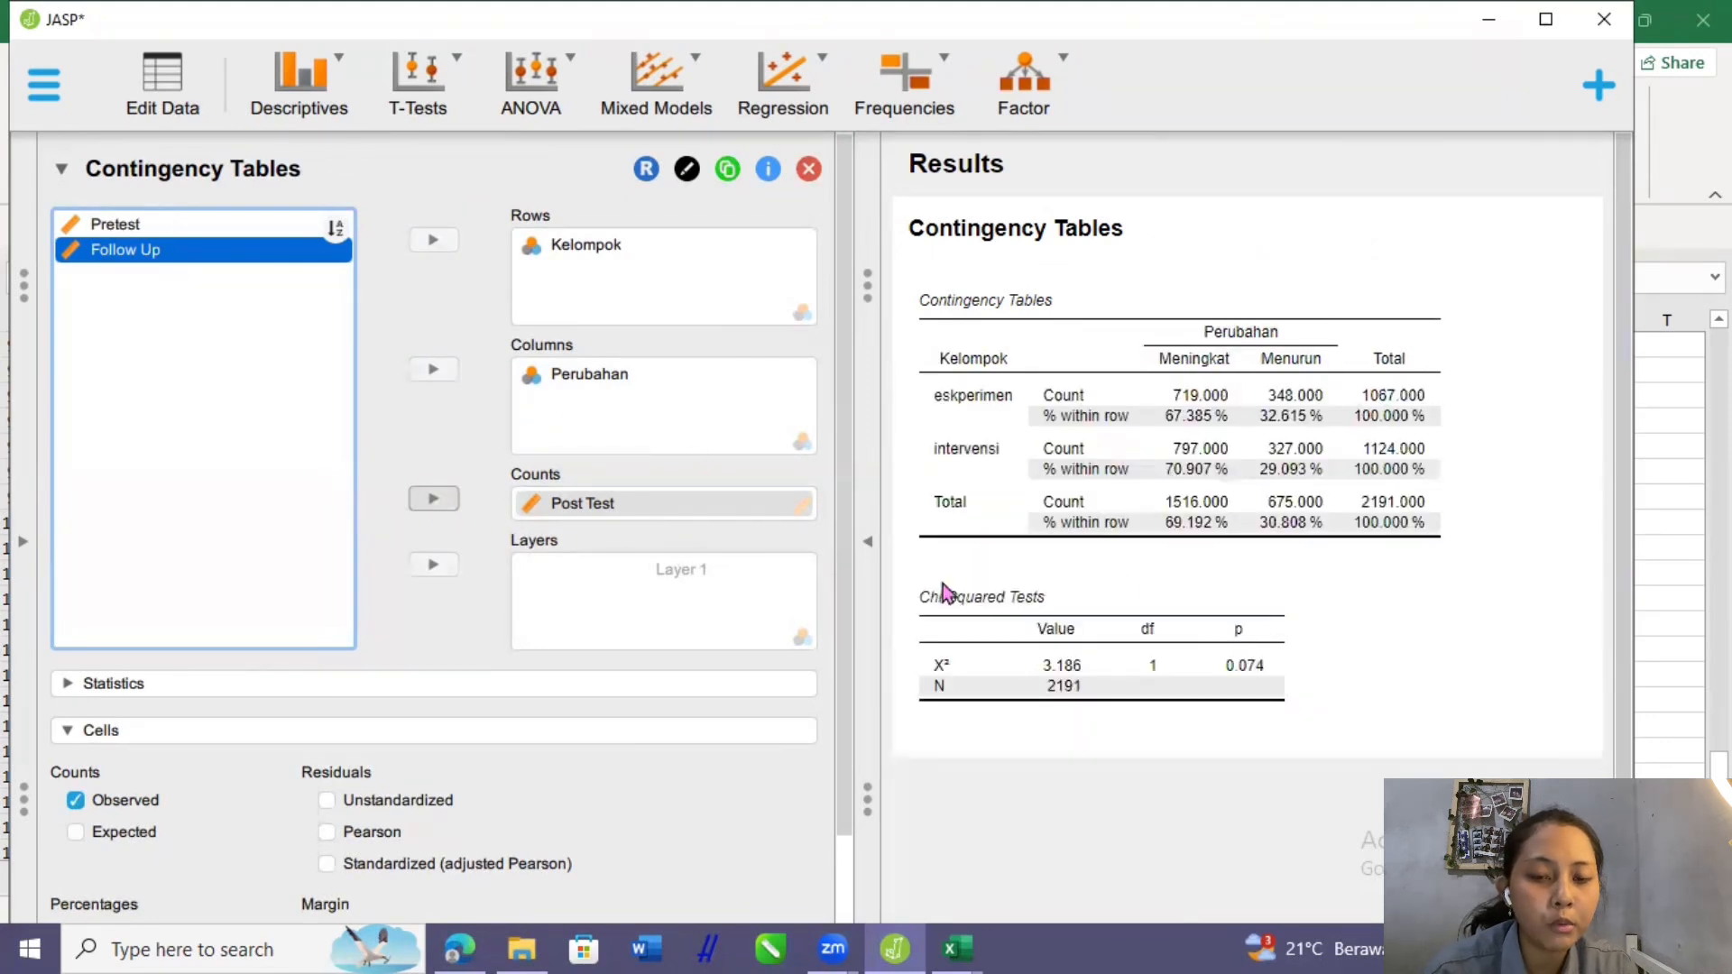
Replace Post Test with Follow Up as the contingency table's counts variable.
{"action": "left_click", "coordinate": [599, 515]}
{"action": "left_click", "coordinate": [442, 498]}
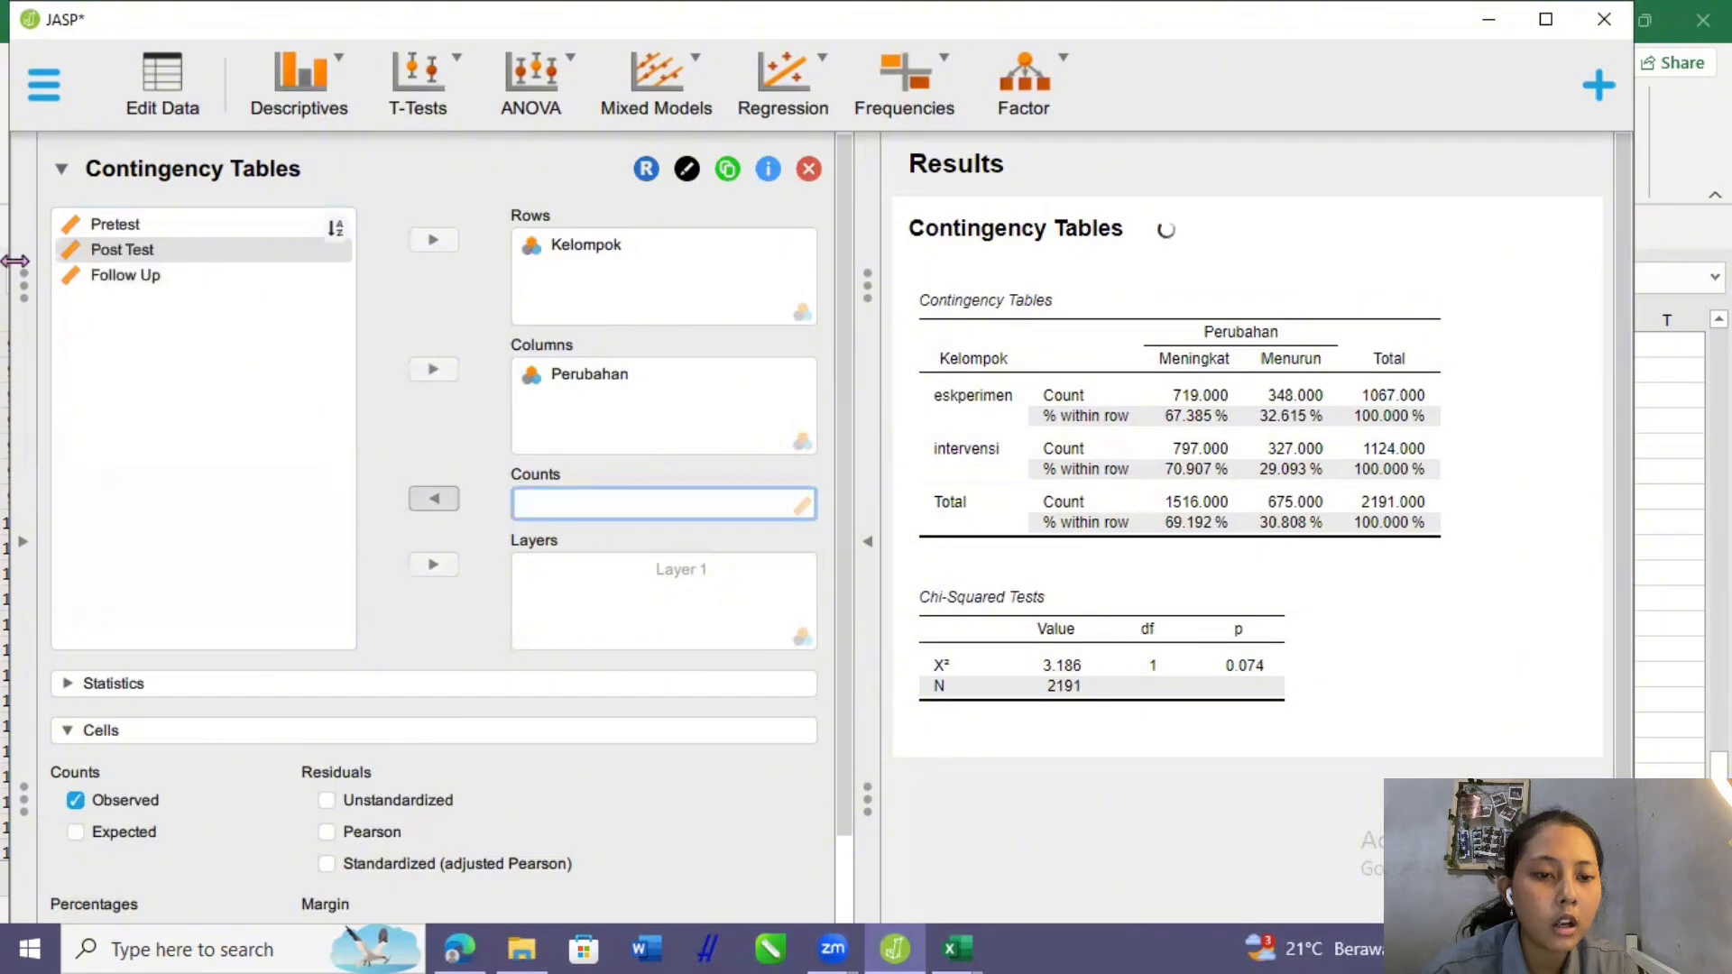
{"action": "left_click", "coordinate": [129, 278]}
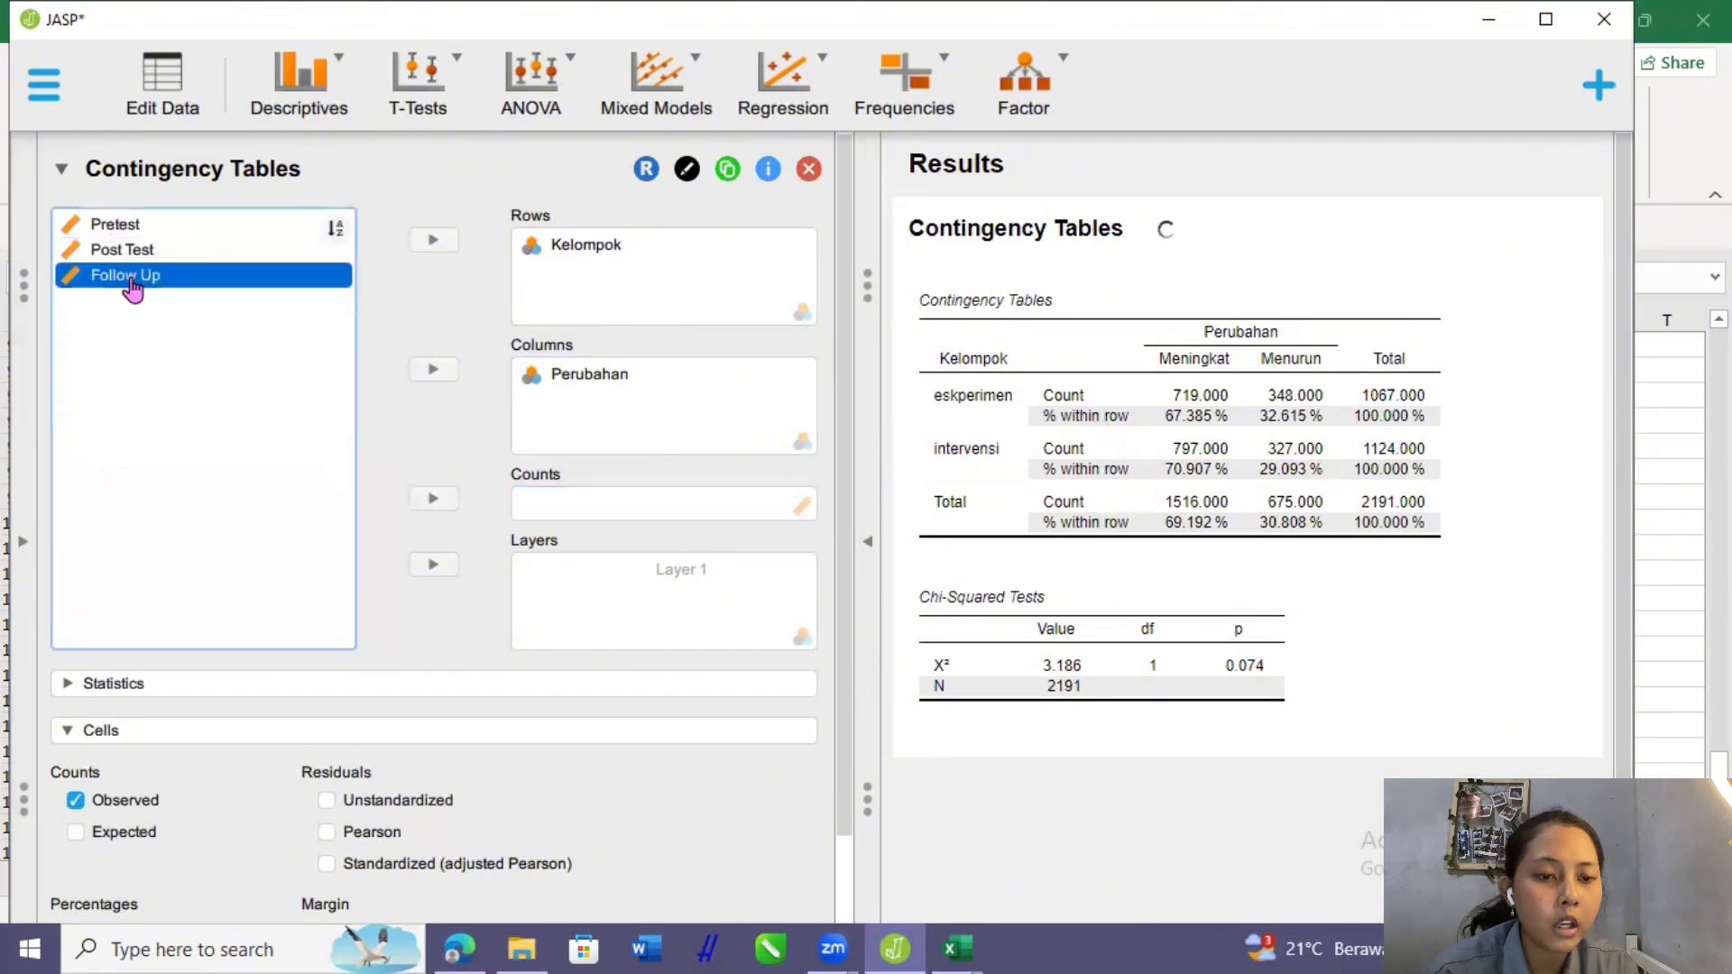
{"action": "left_click", "coordinate": [434, 500]}
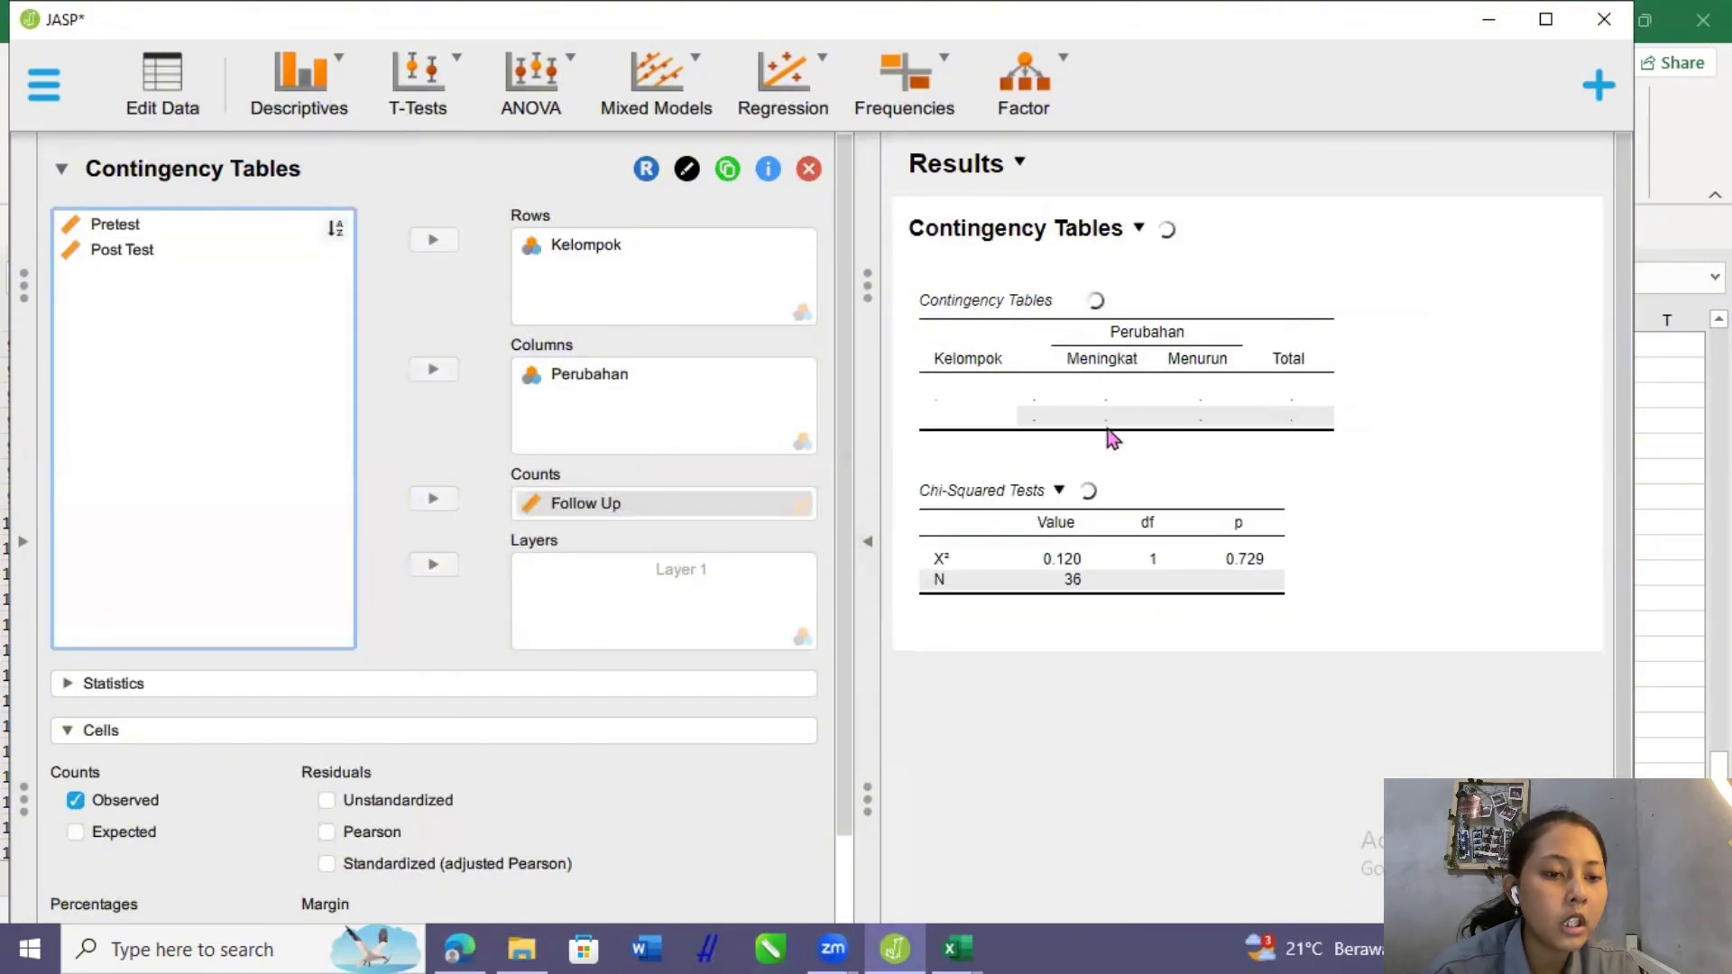